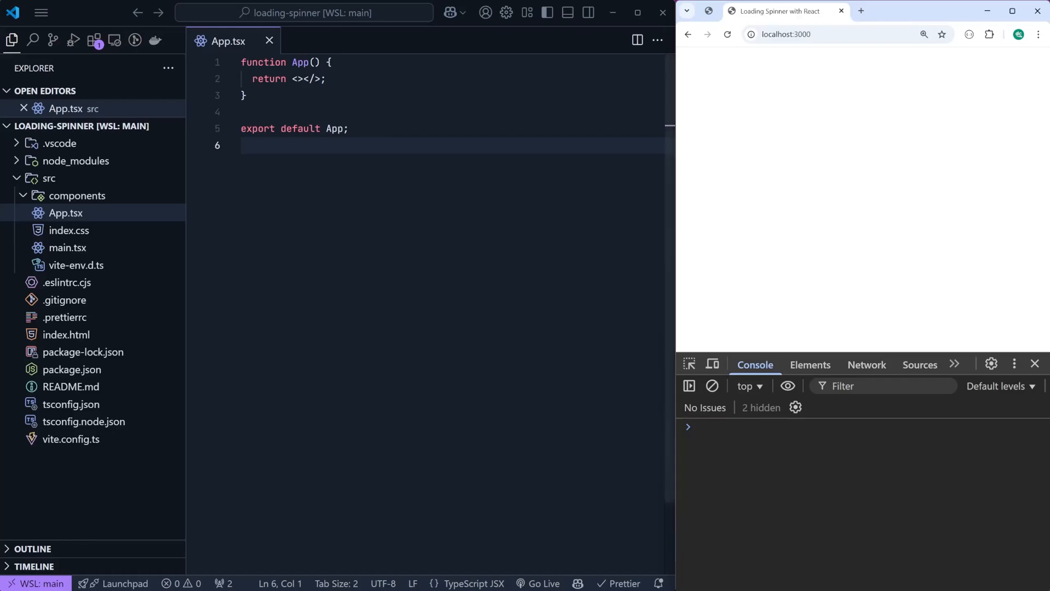
Step: Create a LoadingSpinner folder inside the components folder
right_click(77, 196)
click(131, 225)
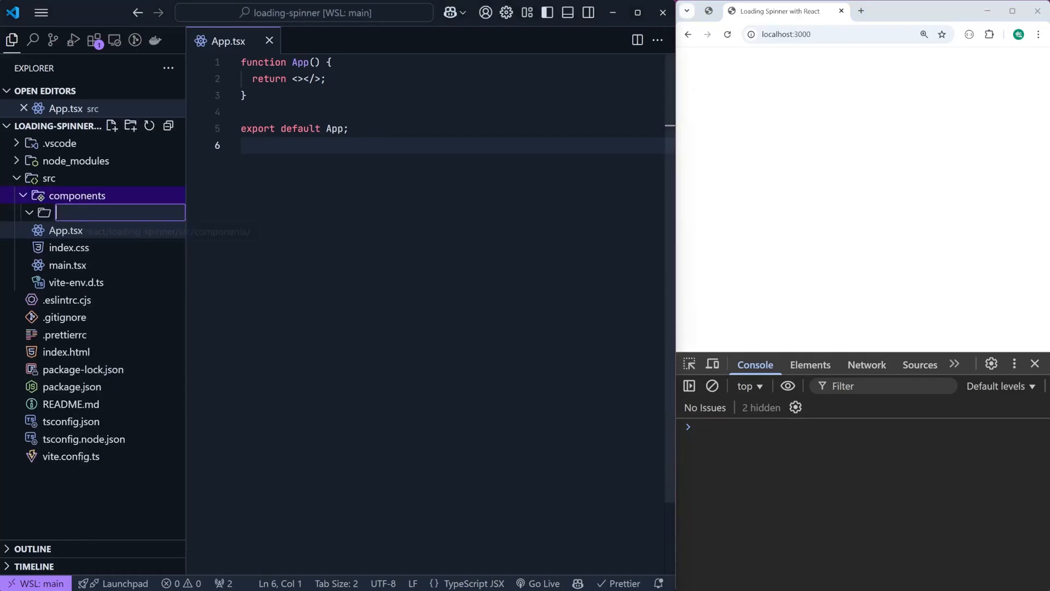
text(LoadingSpinner)
key(Return)
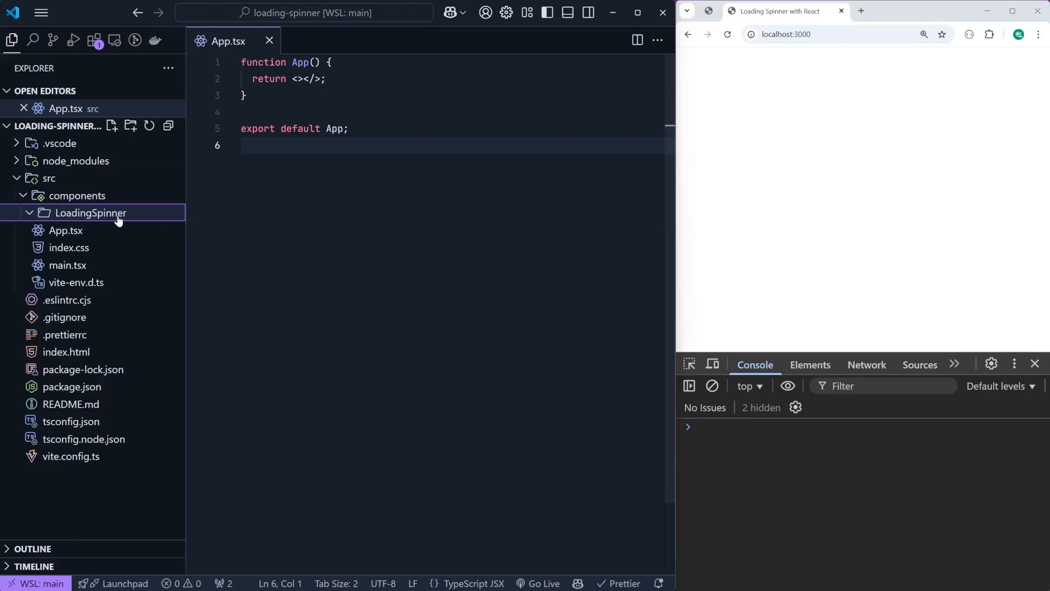
Step: Create LoadingSpinner.css and LoadingSpinner.tsx files inside the LoadingSpinner folder
right_click(118, 215)
click(146, 227)
text(LoadingSpinner.css)
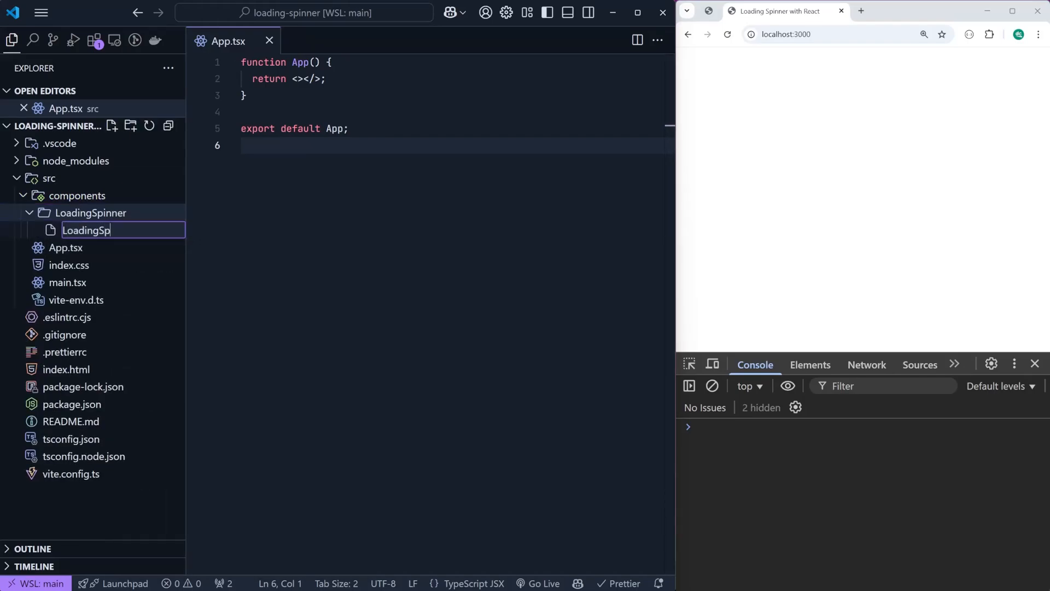
key(Return)
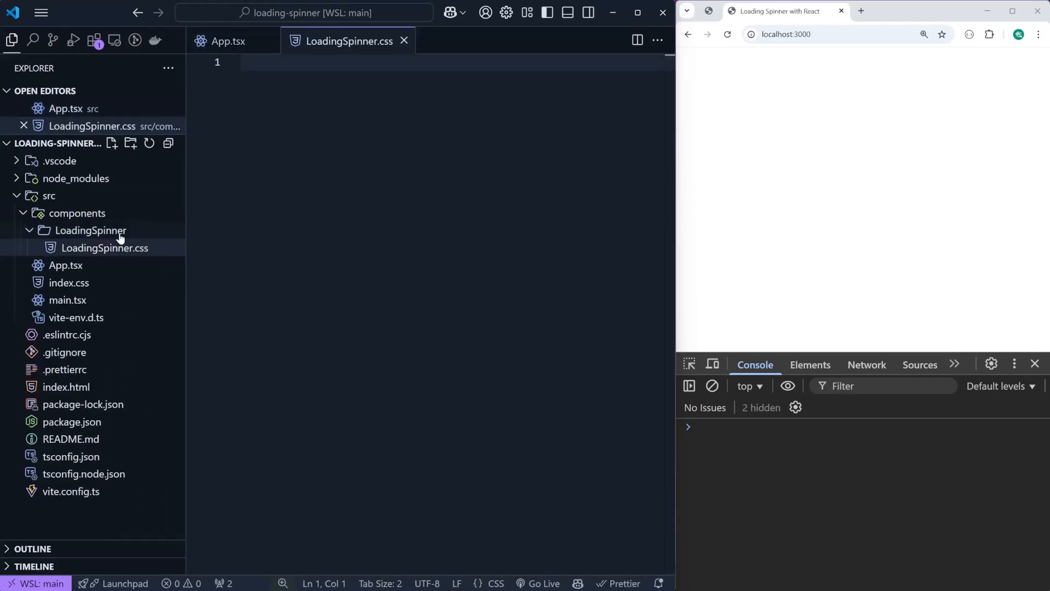
right_click(91, 230)
click(118, 243)
text(LoadingSpinner.ts)
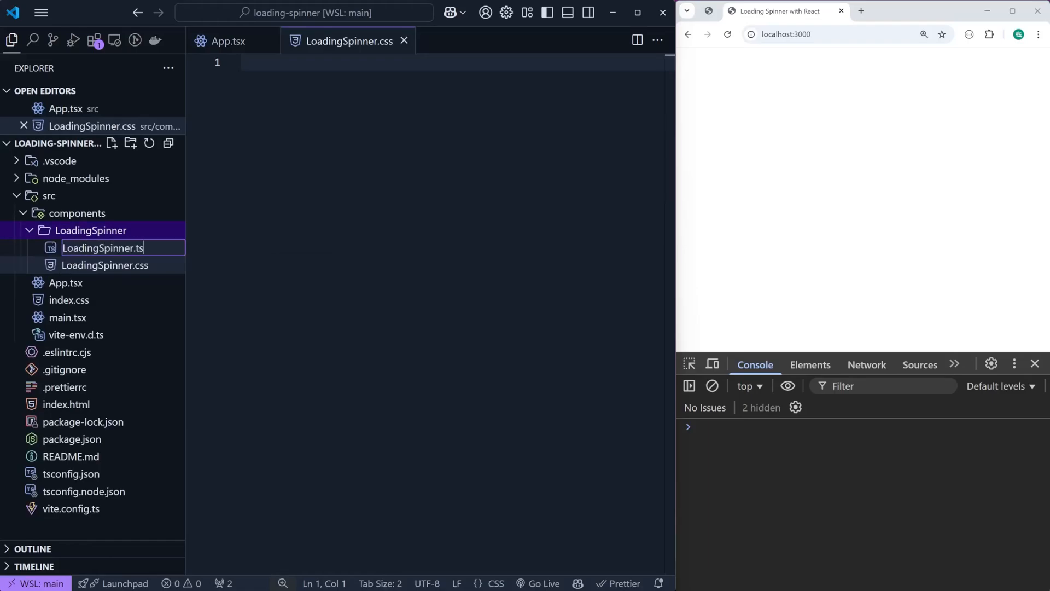
text(x)
key(Return)
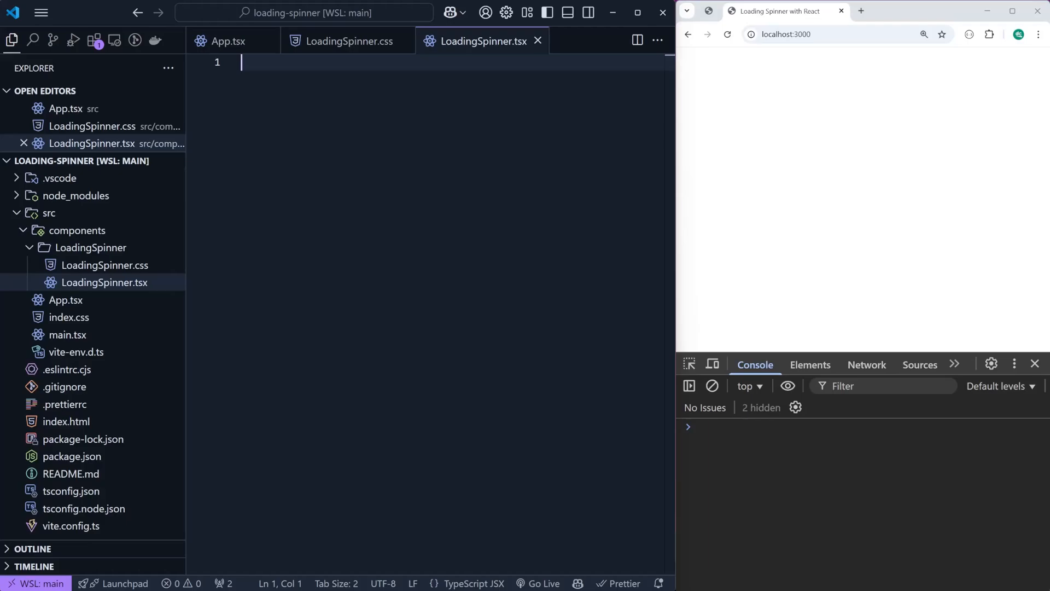
text(expor)
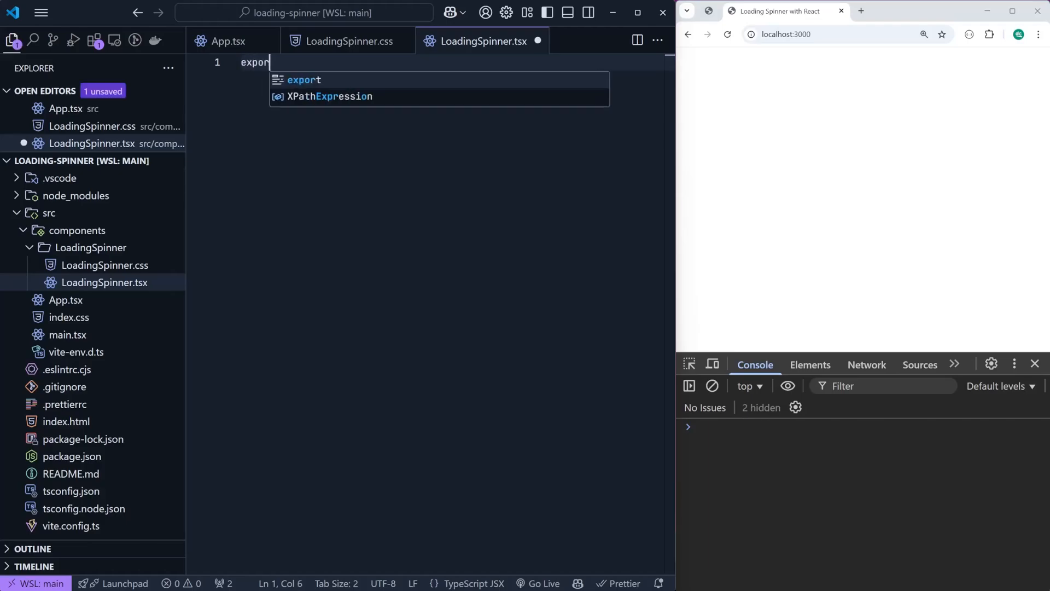
text(t defualt)
Step: Write a default-exported LoadingSpinner function returning <>Loading...</> and save the file
key(BackSpace)
key(BackSpace)
key(BackSpace)
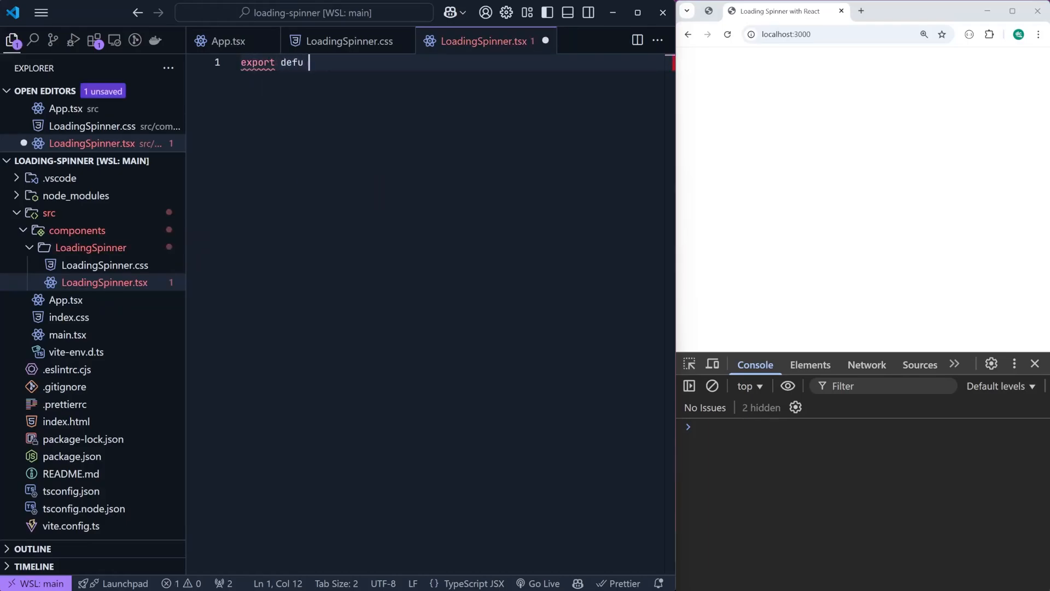
text(ault function Loadin)
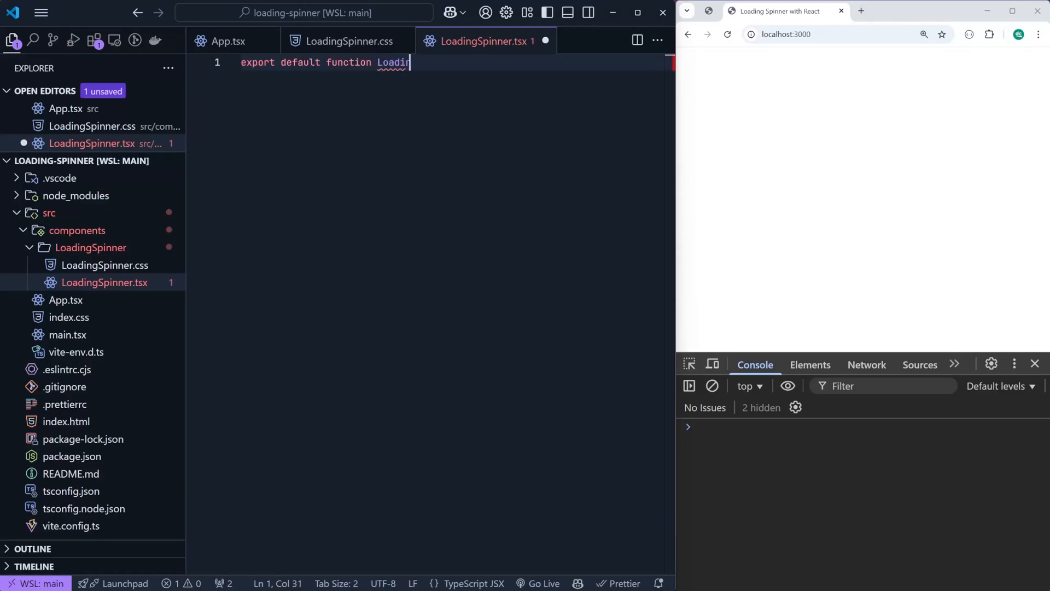
text(gSpinner() {)
key(Return)
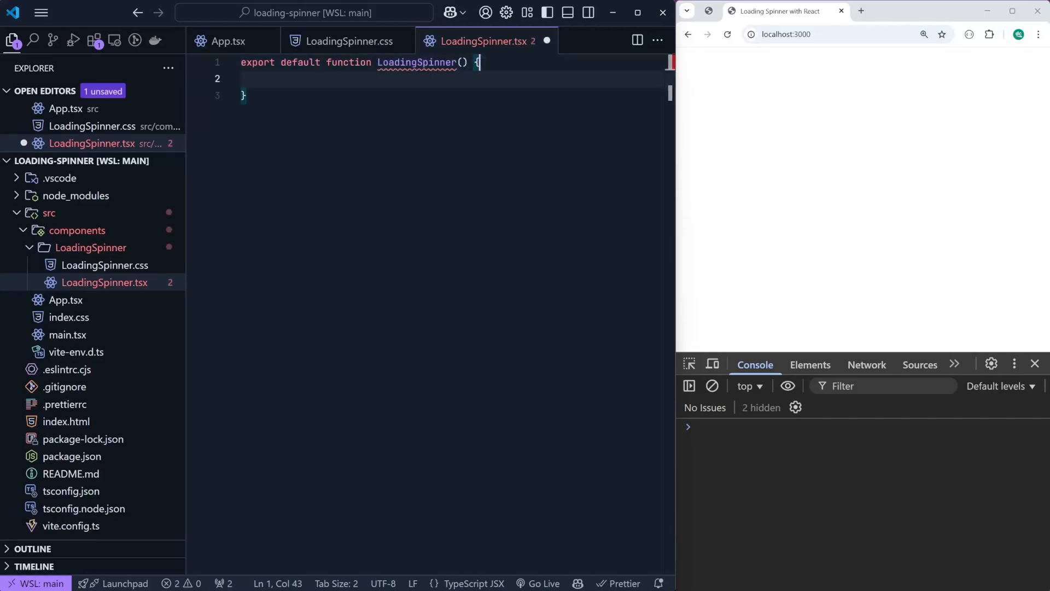
text(return <)
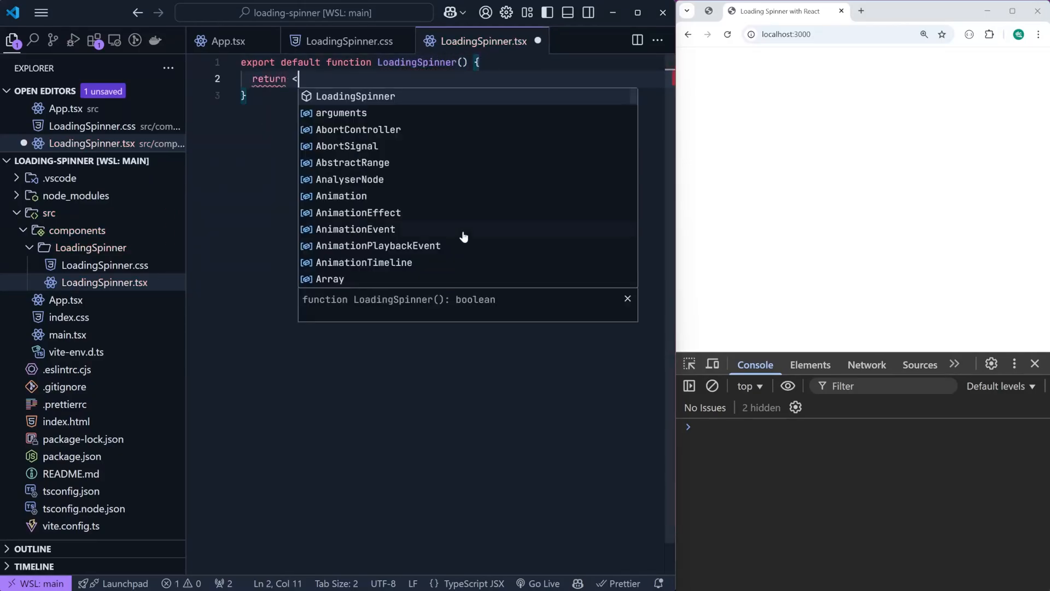
text(></>)
text(Loading)
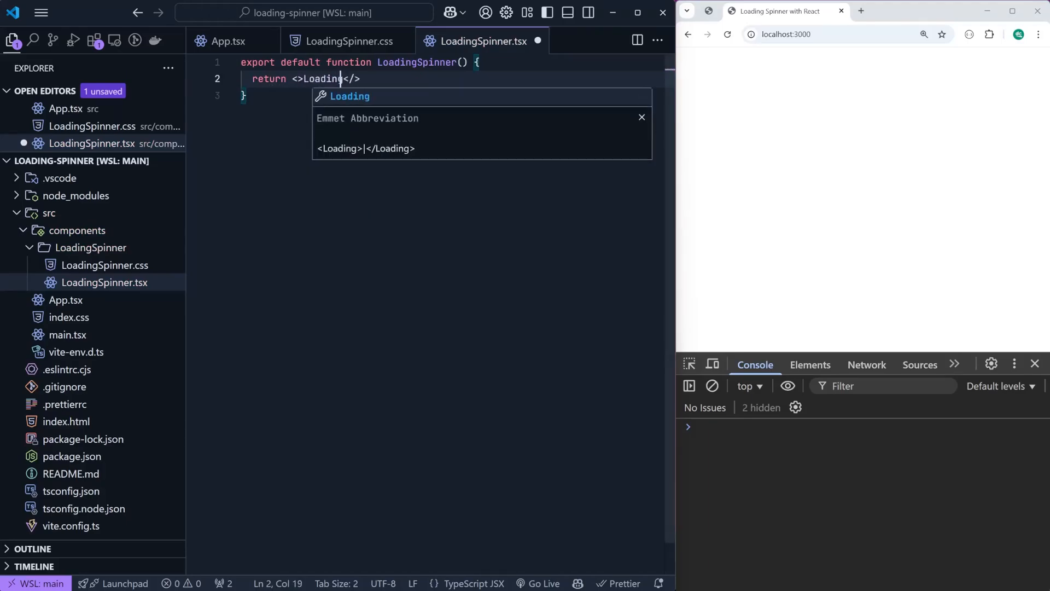
text(...)
key(End)
text(;)
key(ctrl+s)
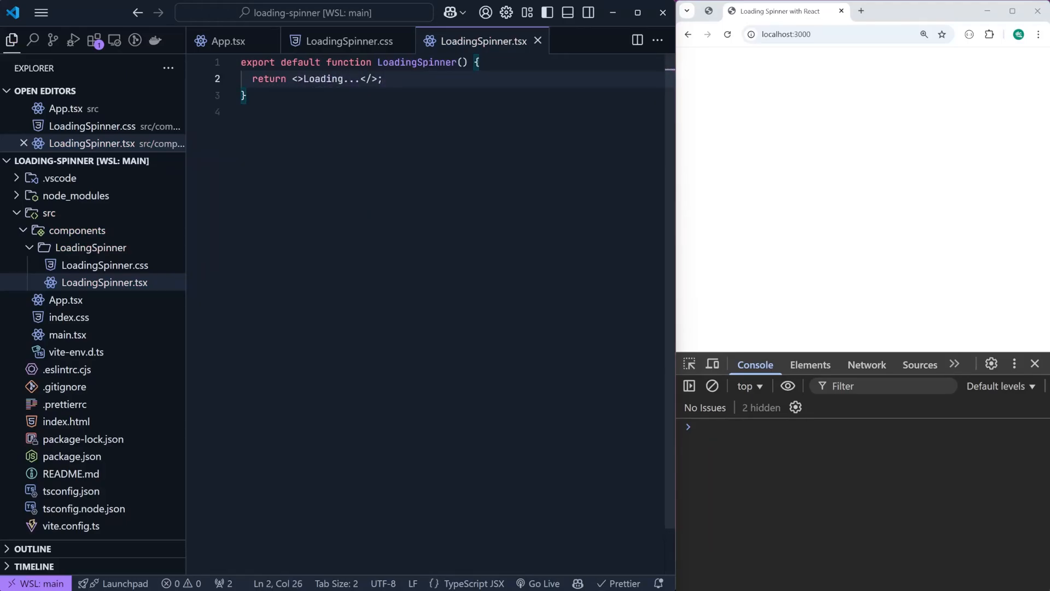
Step: Render <LoadingSpinner /> inside App's fragment with the auto-import and save App.tsx
key(ctrl+Tab)
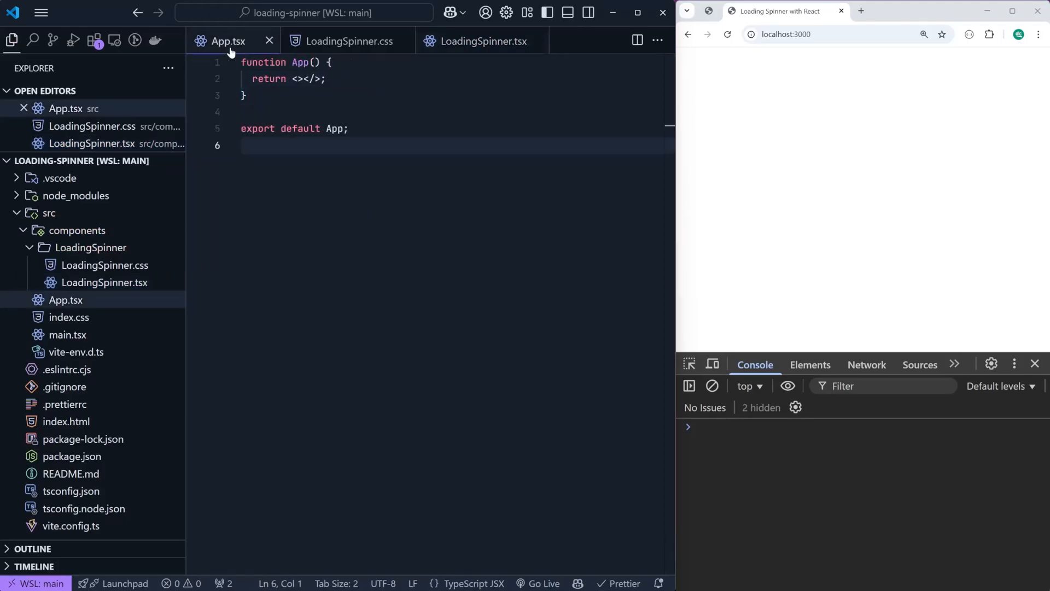
click(303, 78)
key(Return)
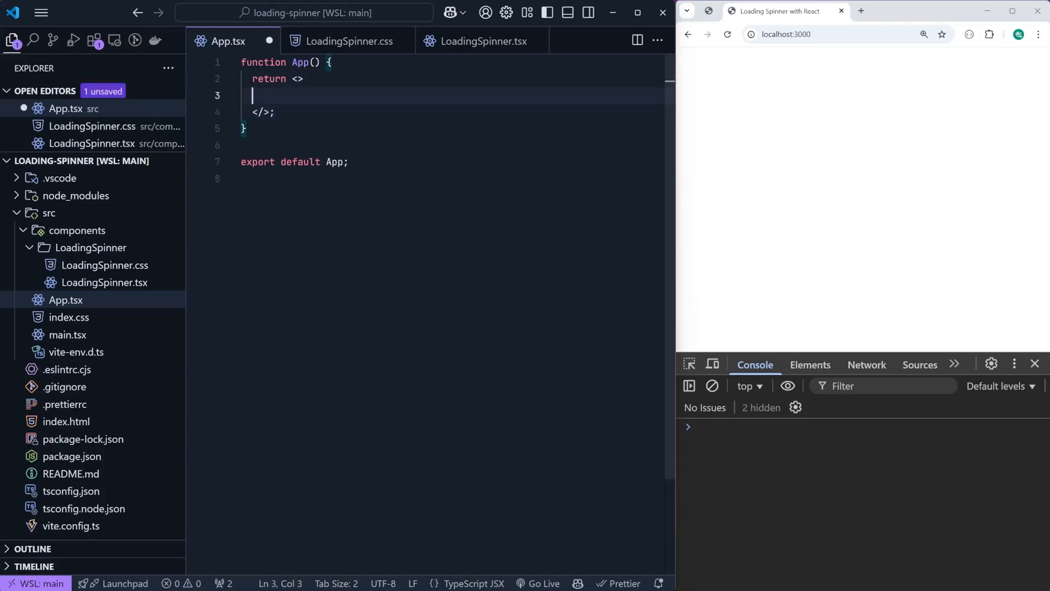
text(<L)
key(Tab)
text(/)
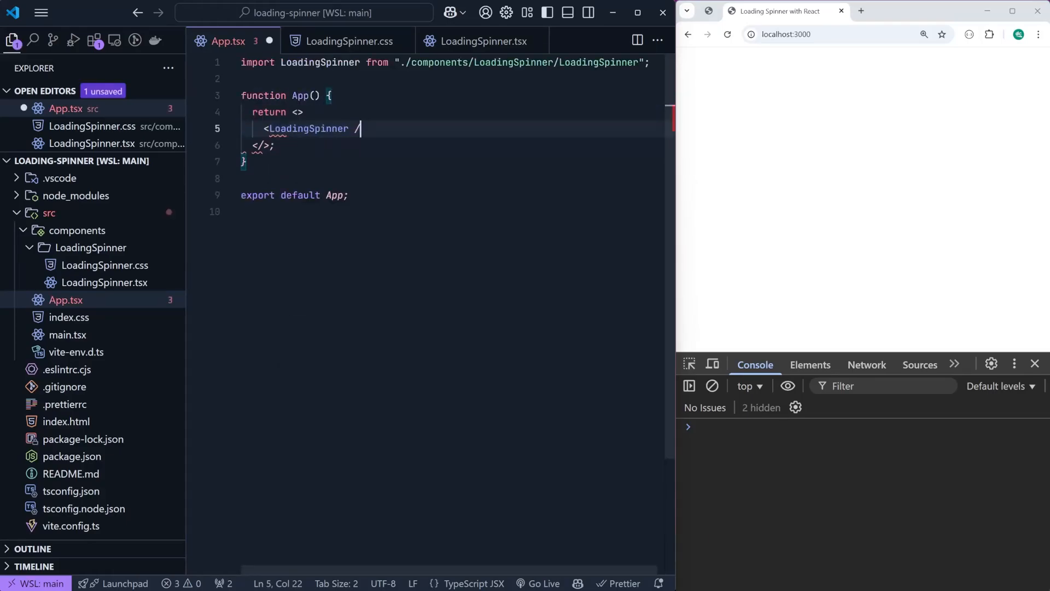
text(>)
key(ctrl+s)
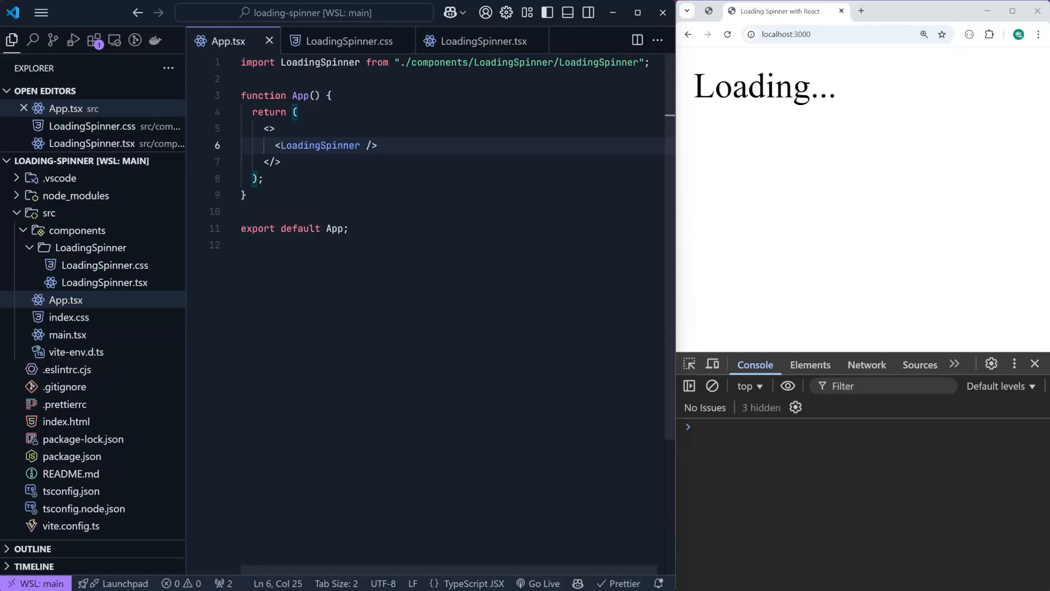
click(483, 41)
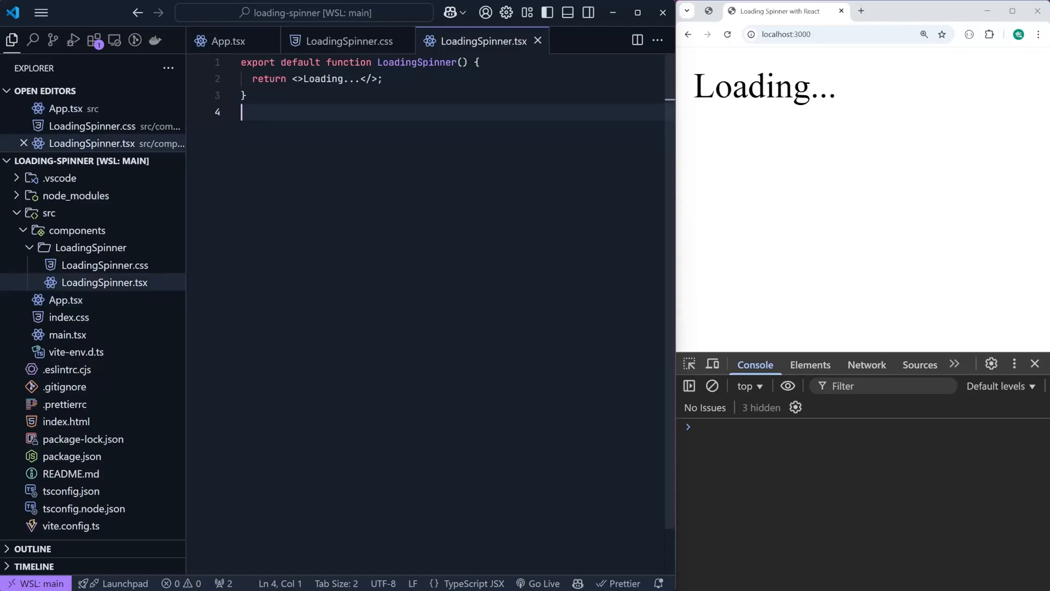
Step: Add a LoadingSpinnerProps interface with color?: string and size?: "small" | "medium" | "large", then save
key(Up)
key(Up)
key(Up)
key(Return)
key(Return)
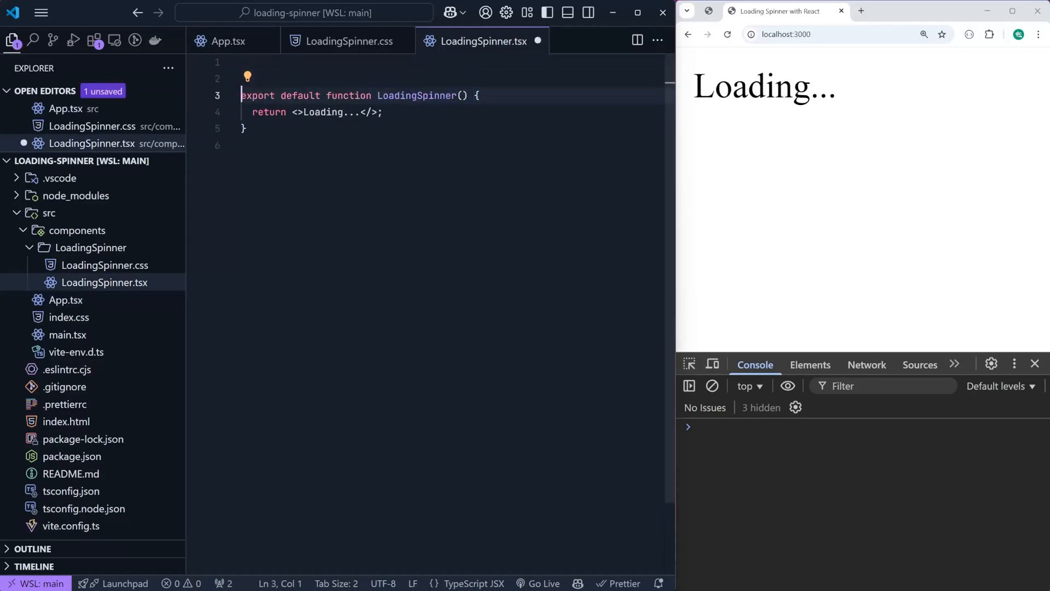
key(Up)
key(Up)
text(i)
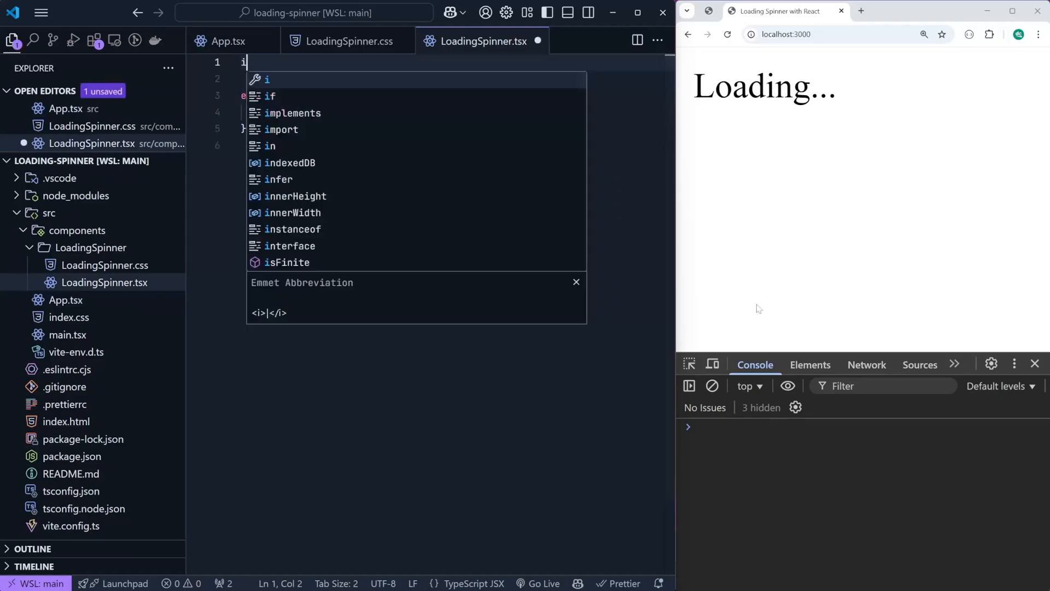
text(nterface LoadingSpin)
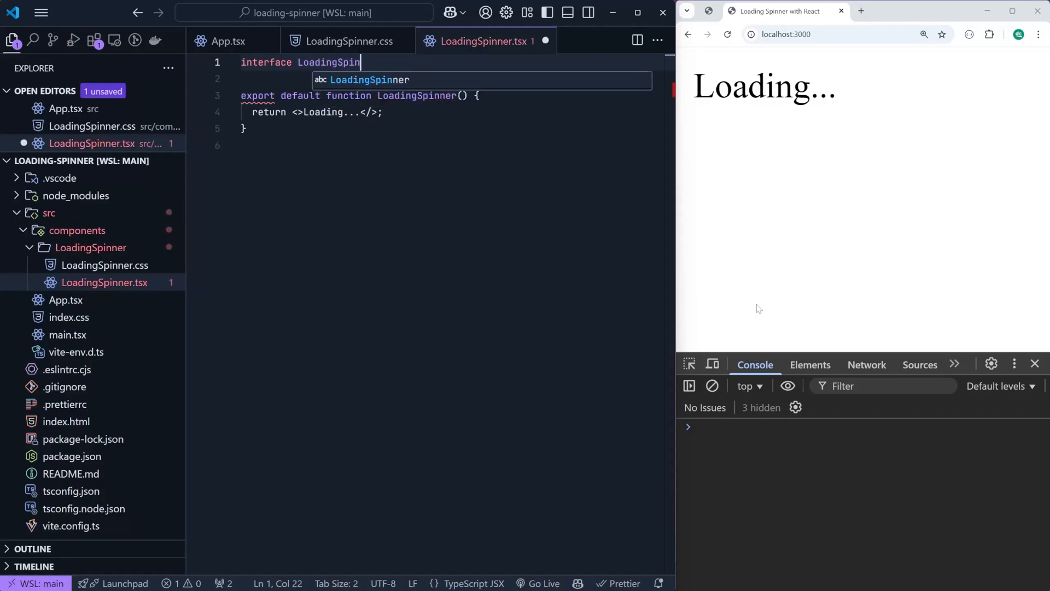
text(nerProps )
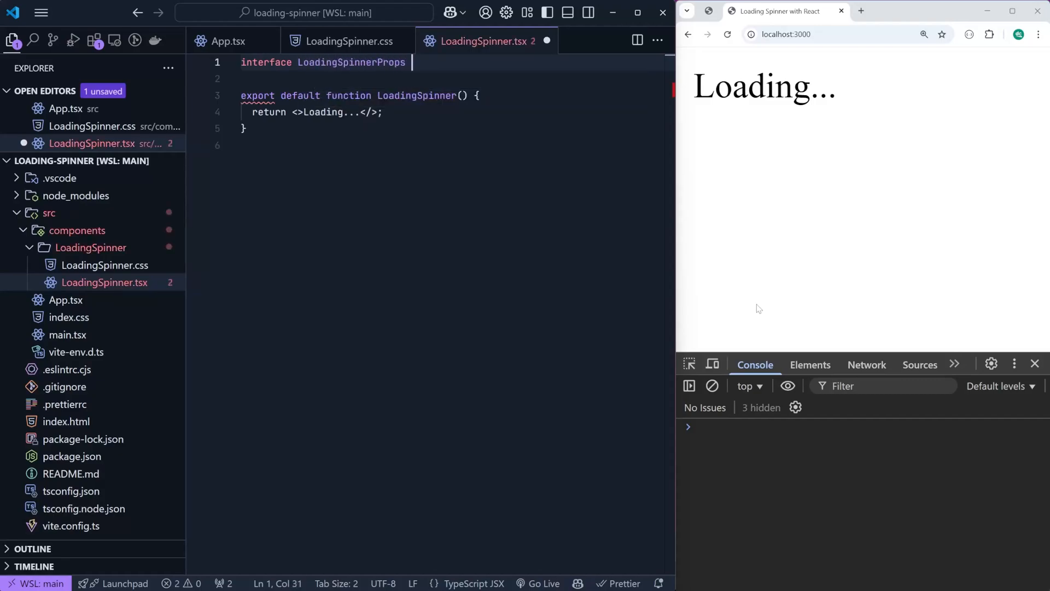
text({)
key(Return)
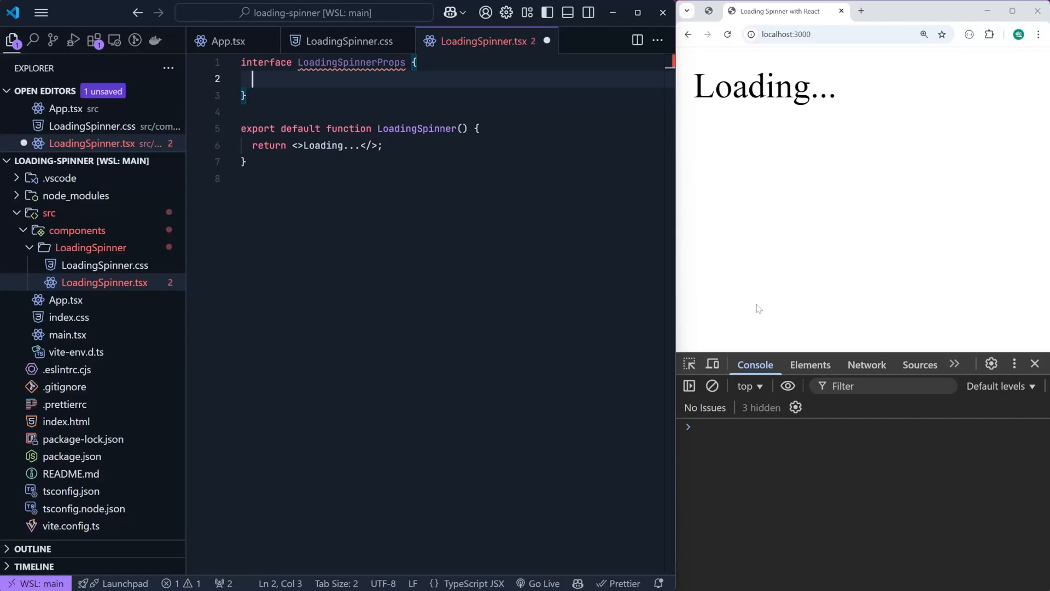
text(color)
text(?: string)
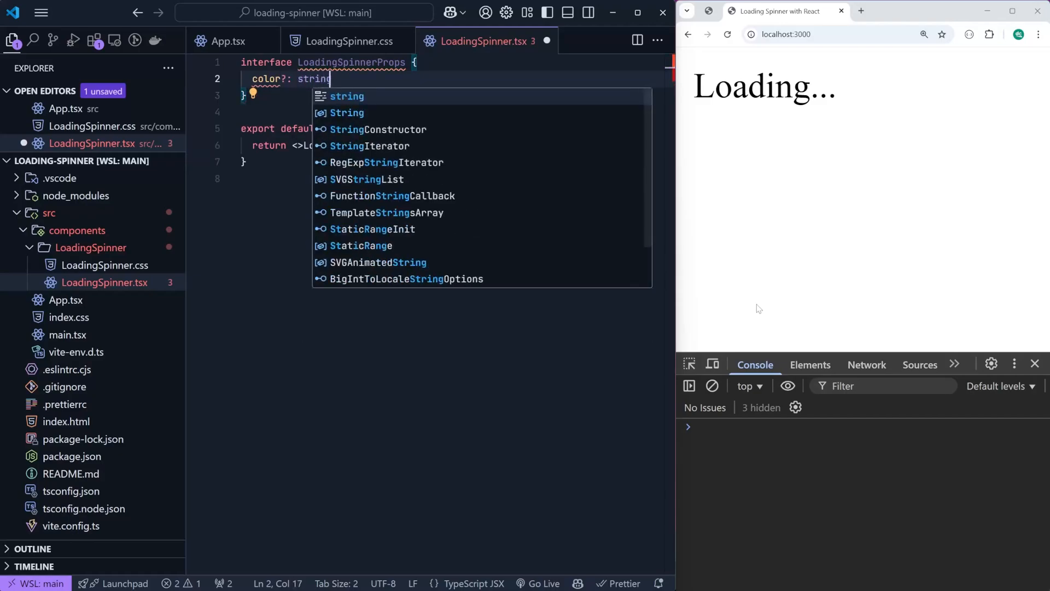
text(;)
key(Return)
text(siz)
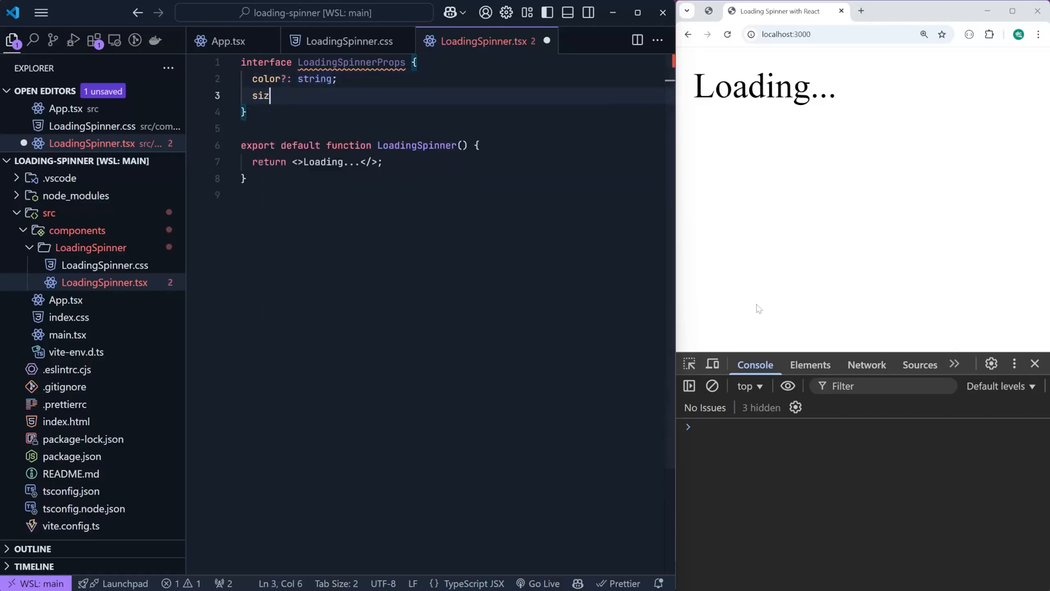
text(e?: )
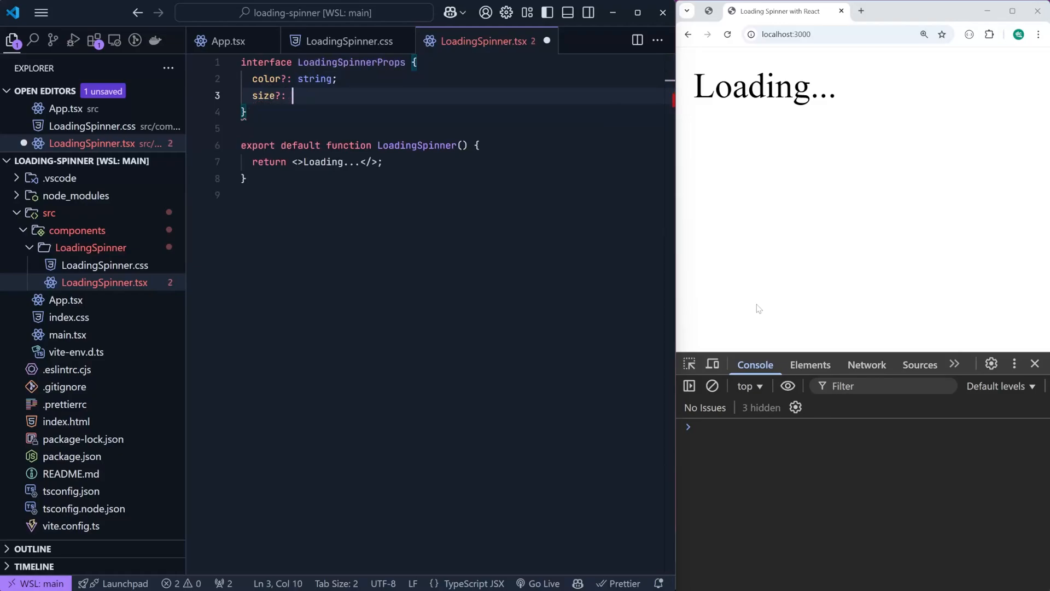
text("small" | "med)
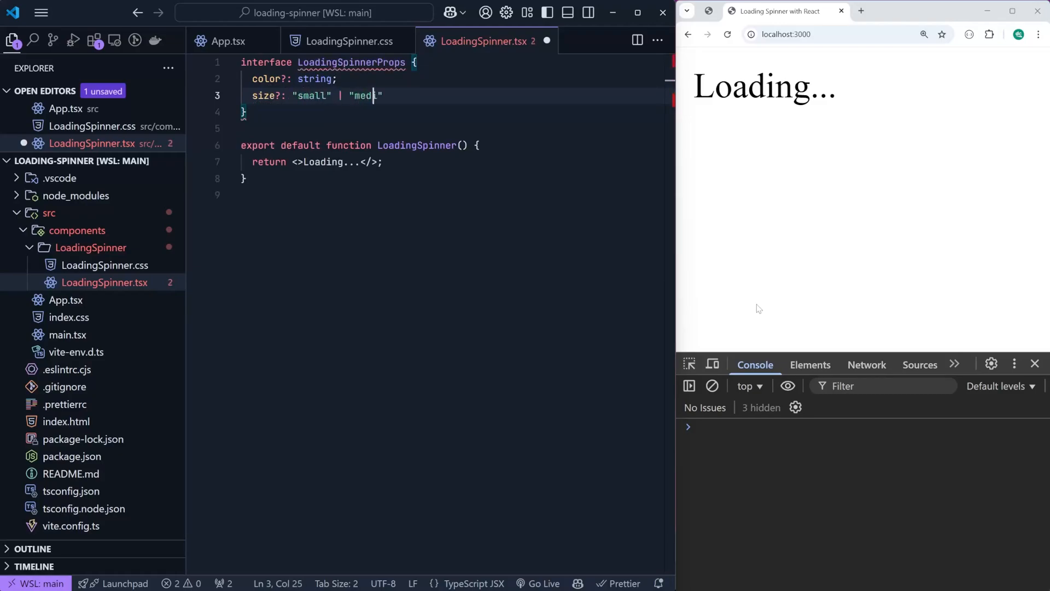
text(ium" | )
text("large";)
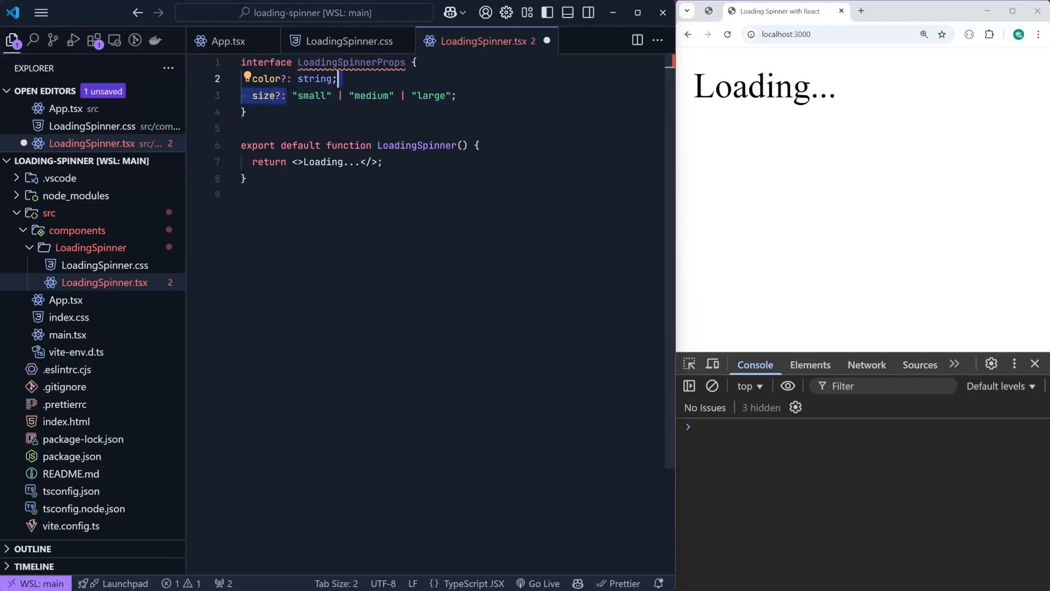
key(ctrl+s)
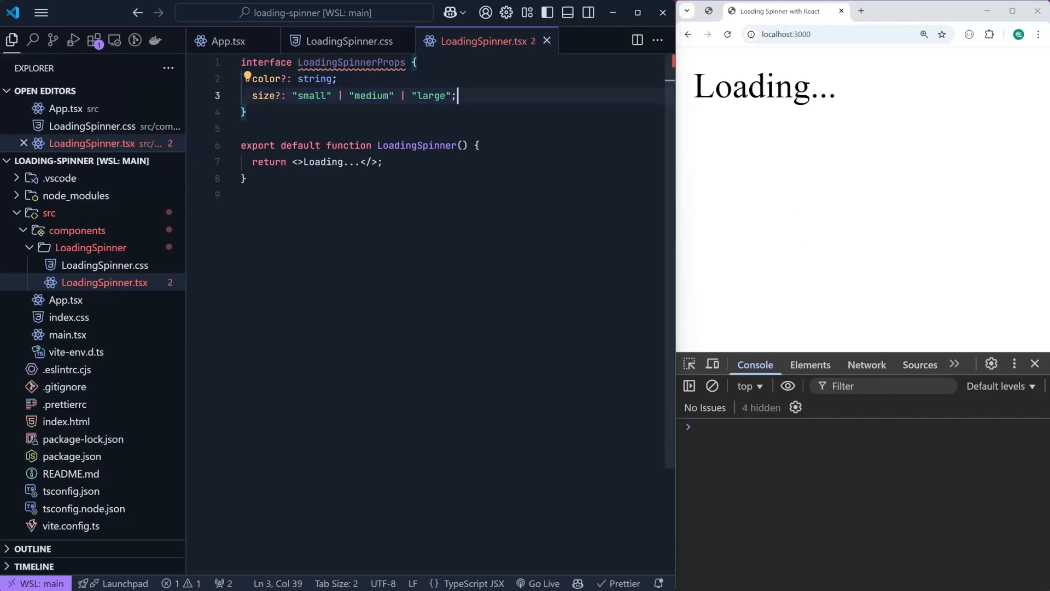
Step: Type the parameter as LoadingSpinnerProps, destructure color and size, and save
click(463, 145)
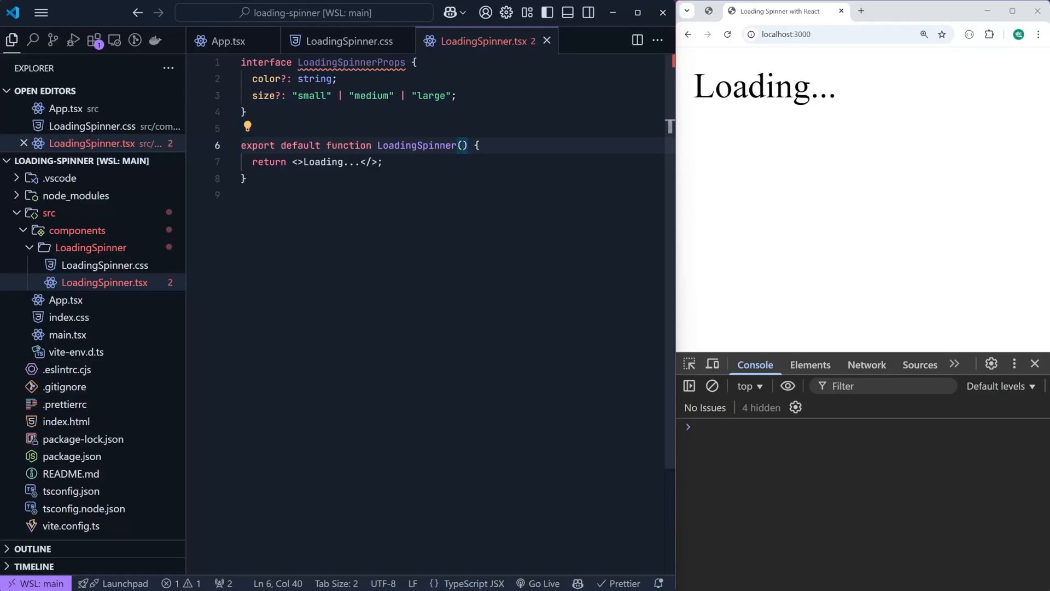
text(props: L)
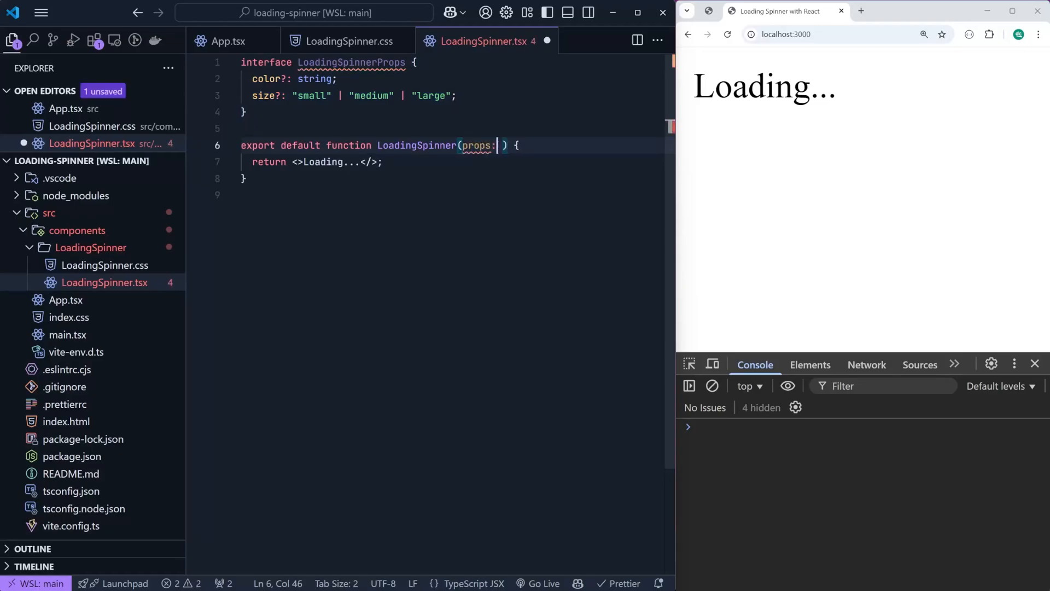
text(oad)
key(Tab)
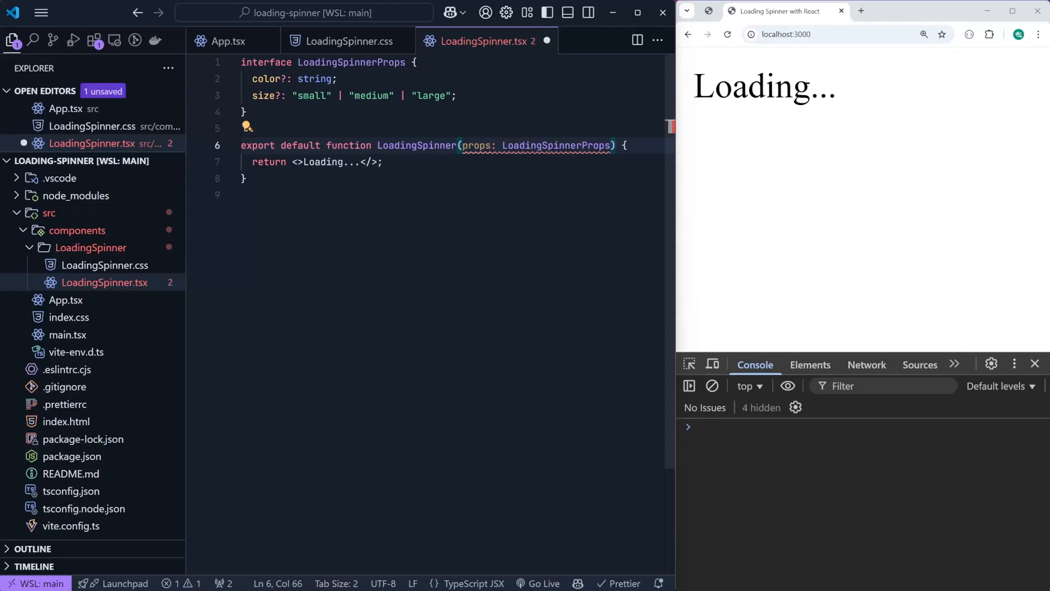
key(ctrl+s)
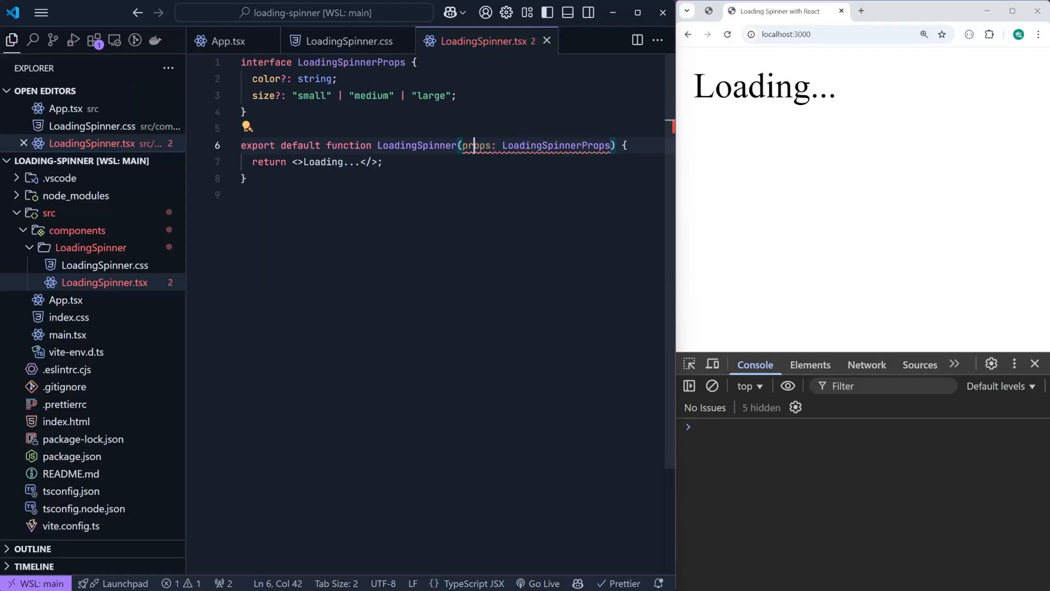
double_click(476, 145)
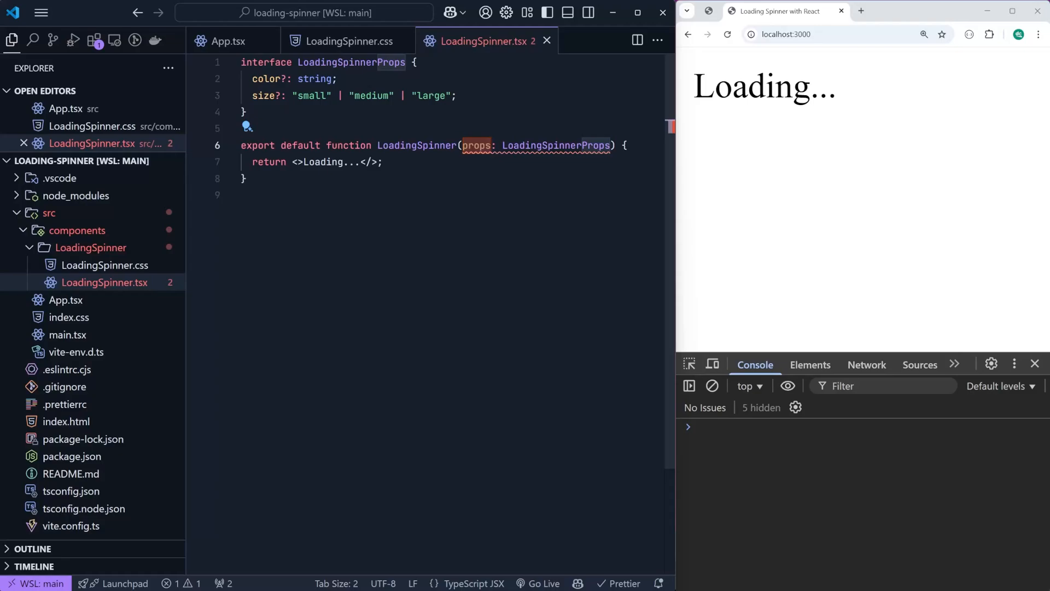
text({)
text(color, )
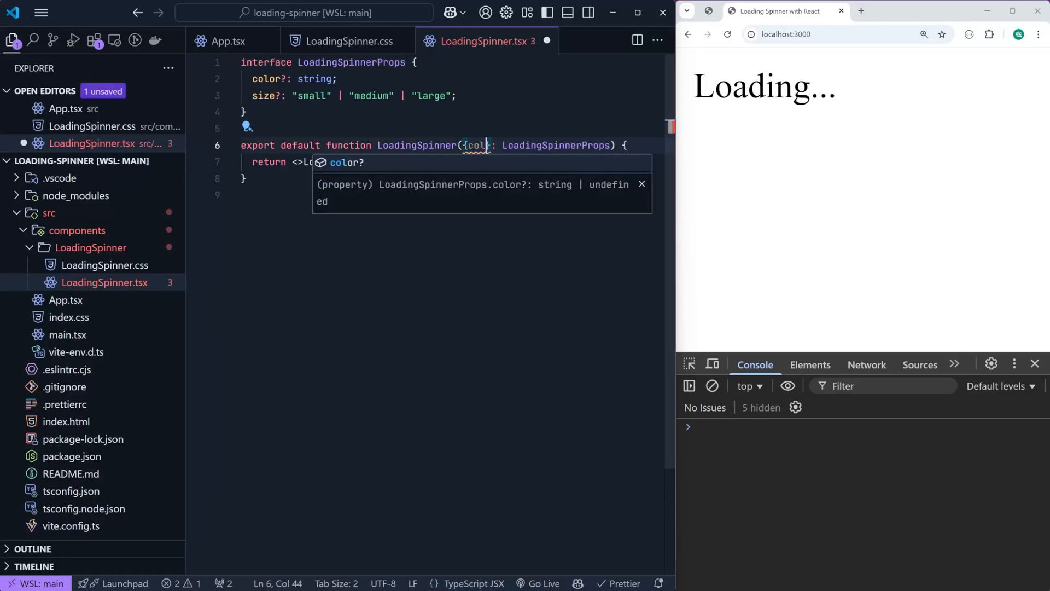
text(size)
key(ctrl+s)
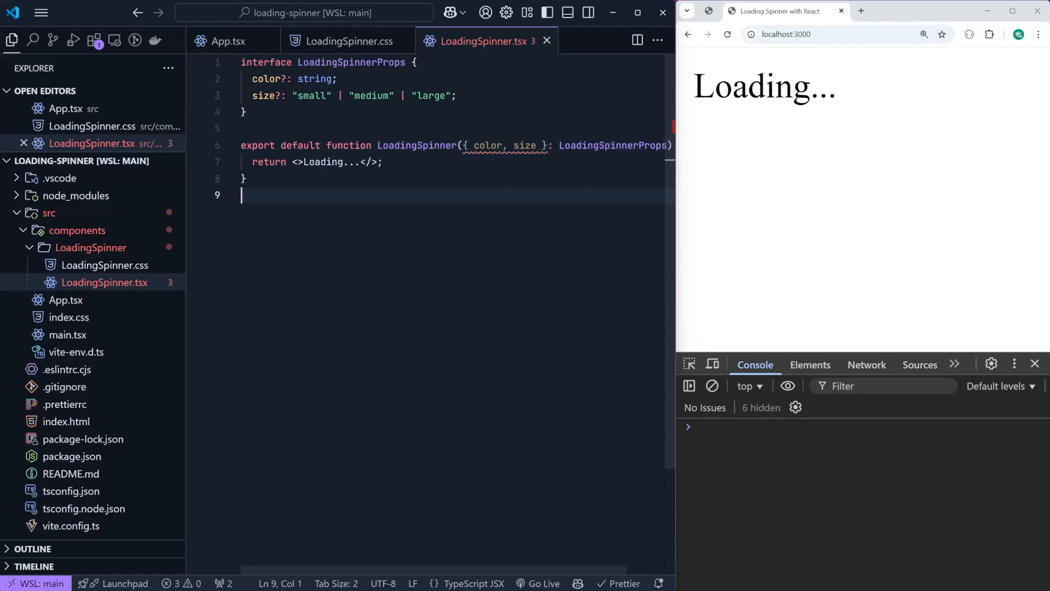
key(ctrl+b)
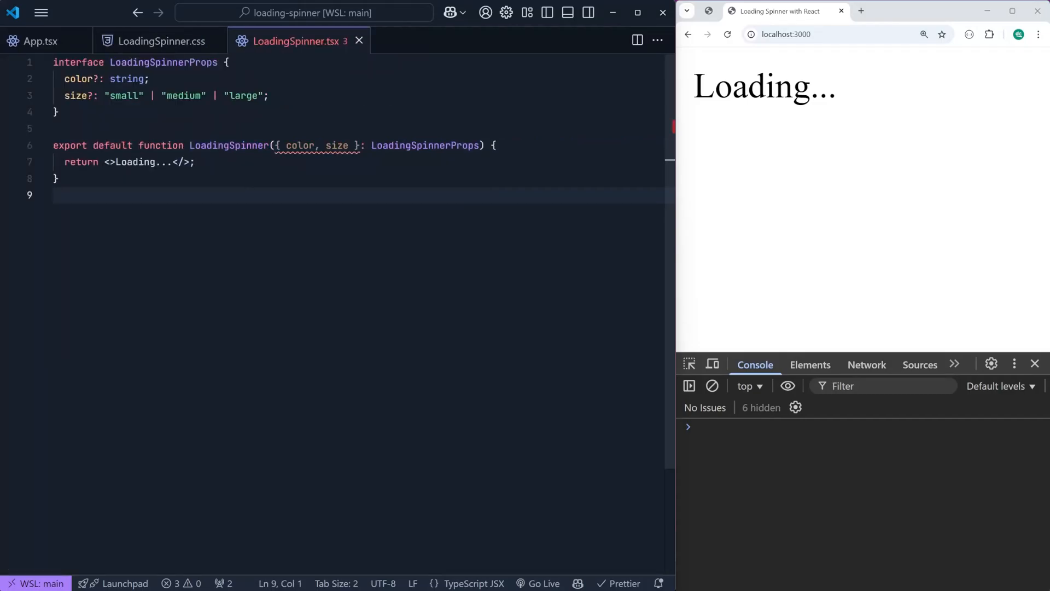
Step: Review the LoadingSpinner usage in App.tsx and return to the component parameters
click(191, 162)
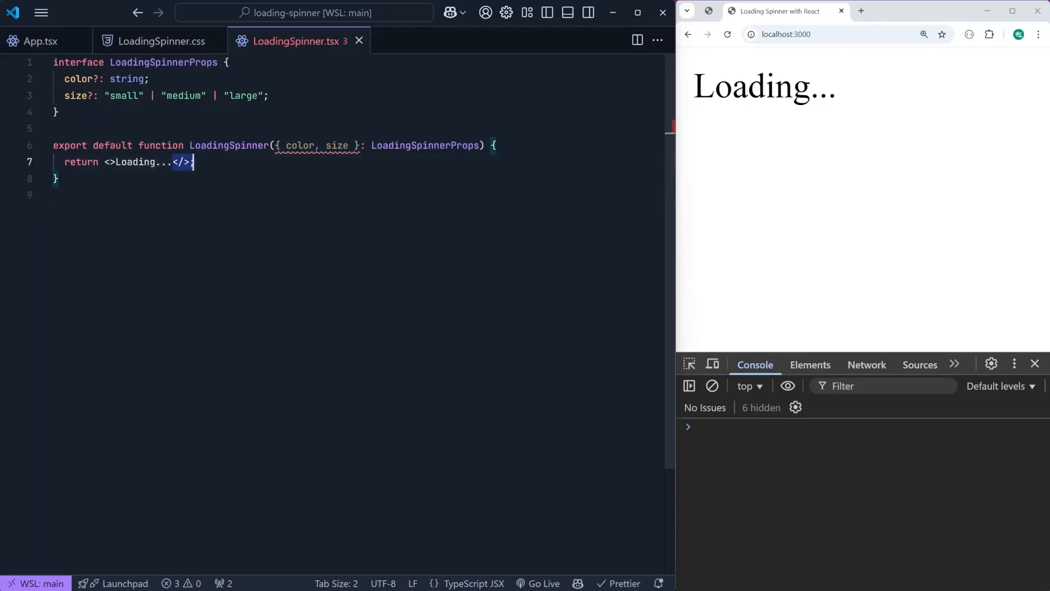
drag(191, 162, 53, 164)
click(56, 179)
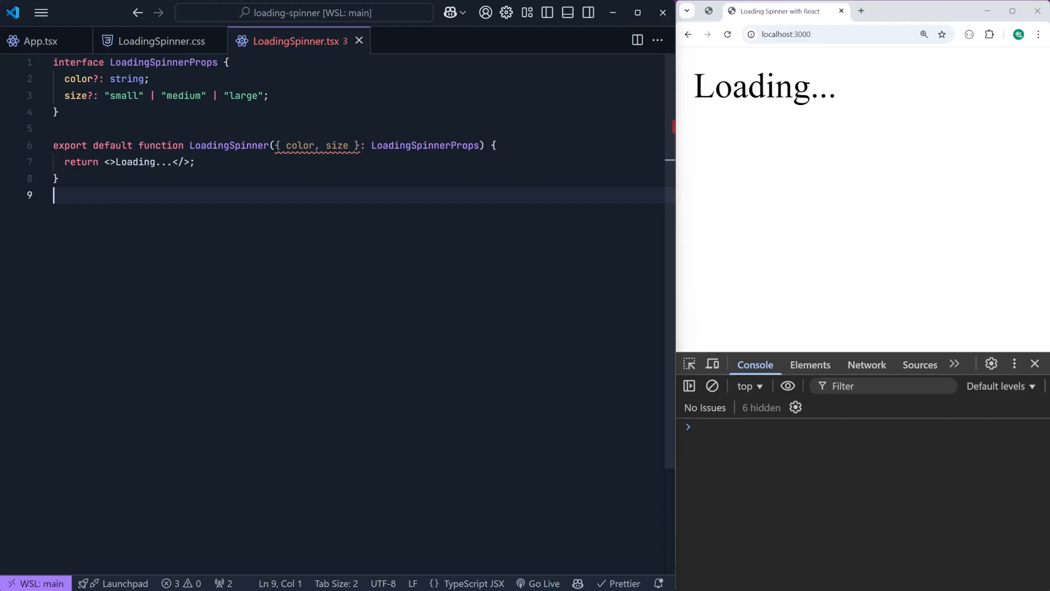
double_click(300, 145)
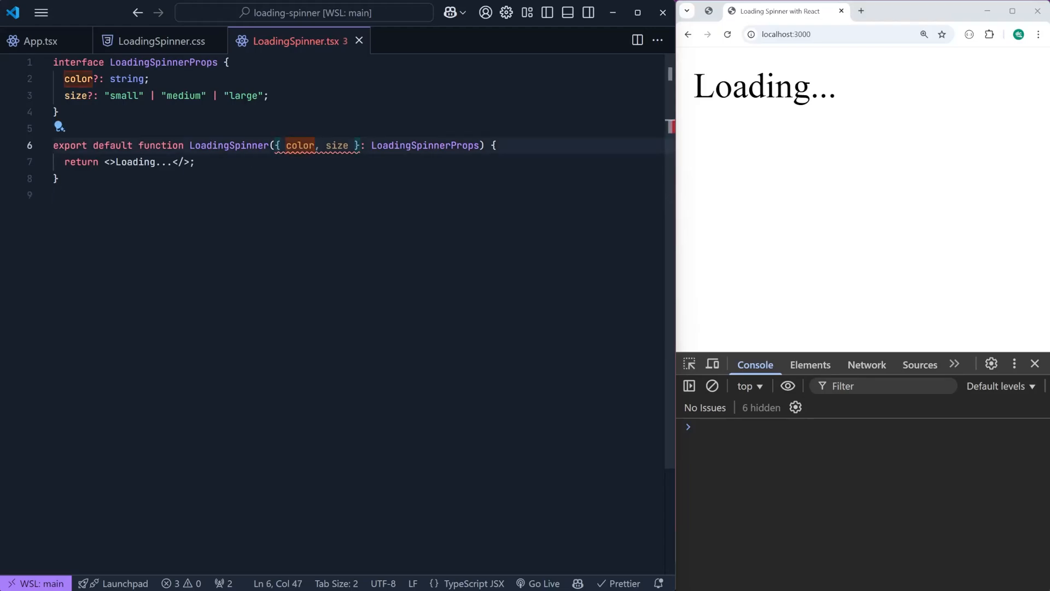
key(ctrl+Tab)
drag(194, 145, 87, 146)
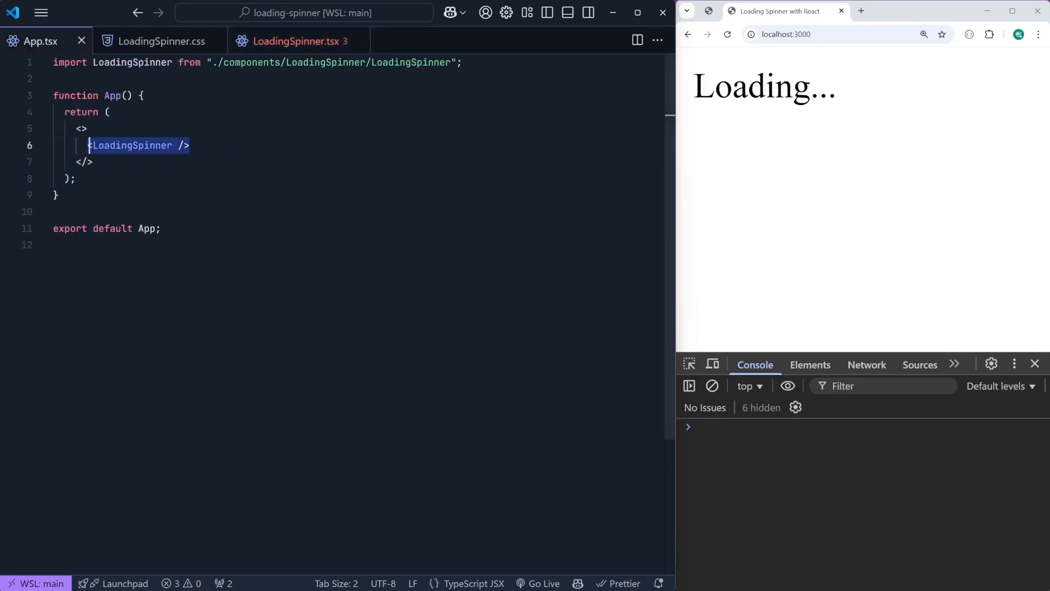
click(299, 40)
text(= "red", size }: LoadingSpinnerProps) {)
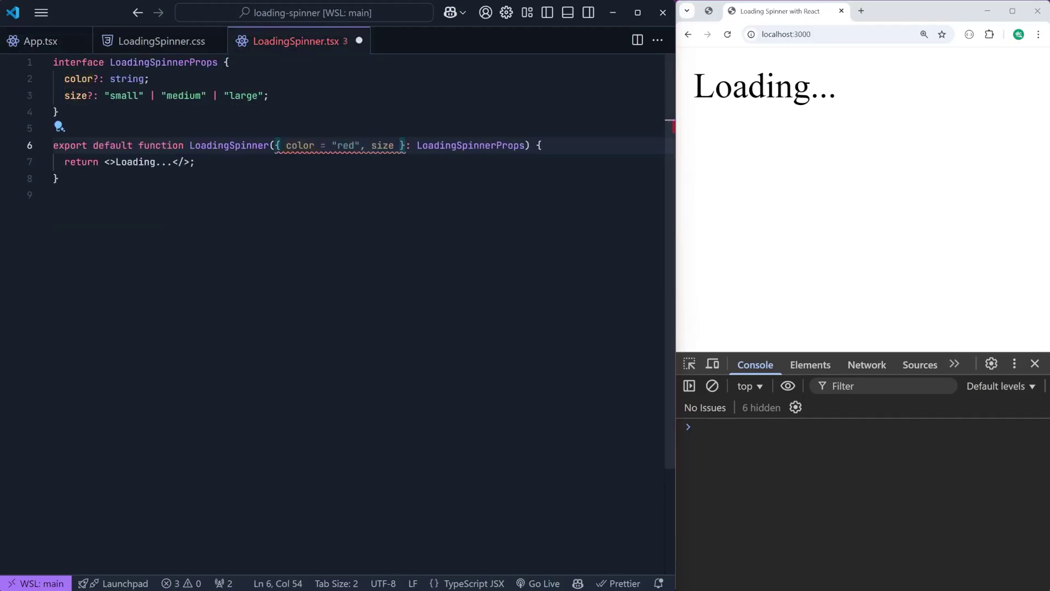
Step: Default color to "red" and size to "medium" in the destructured props and save
key(End)
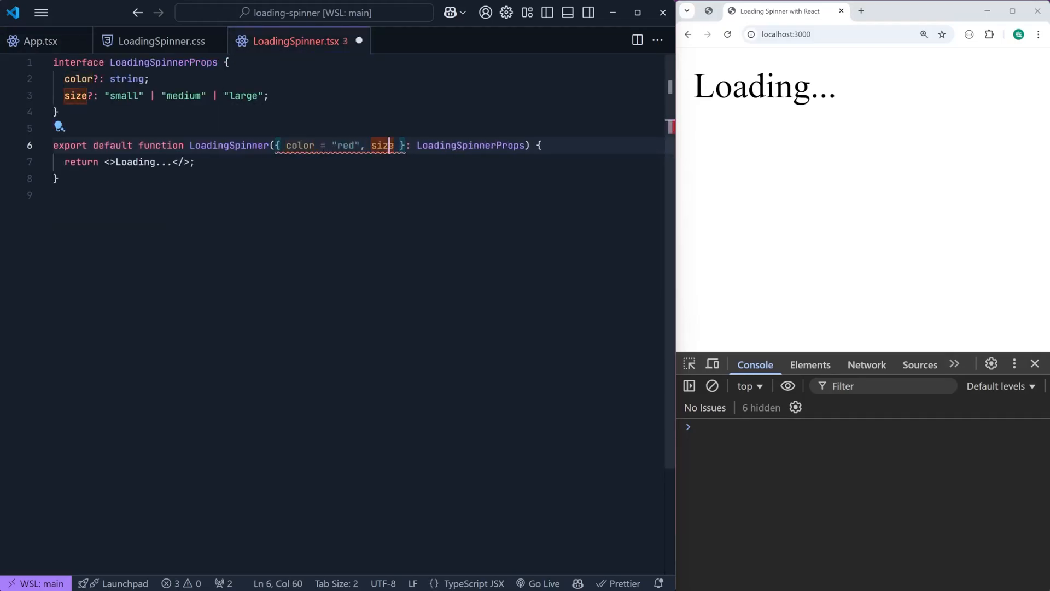
text(= ")
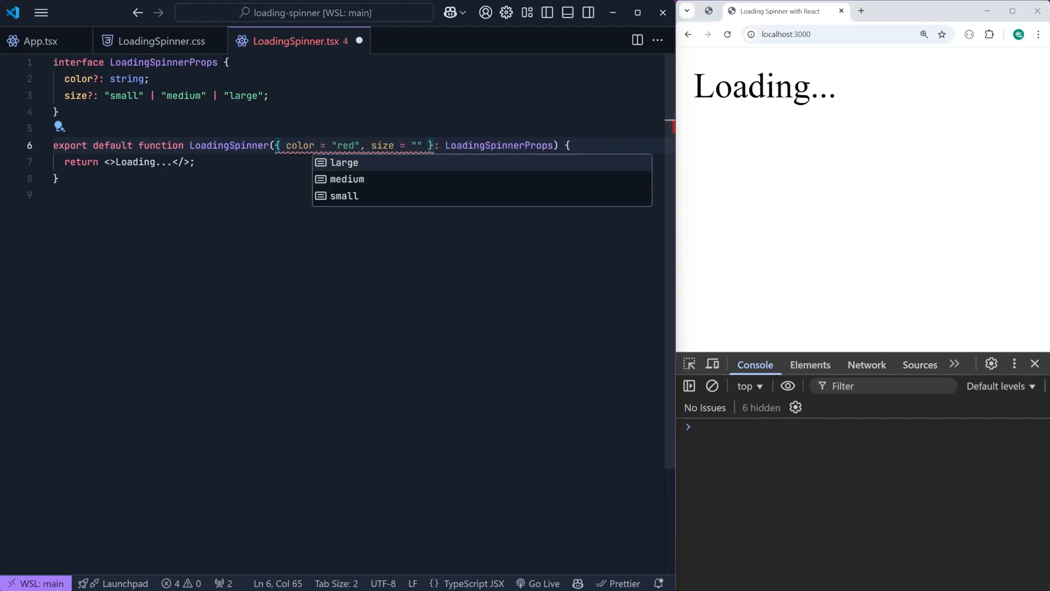
key(Down)
key(Return)
key(ctrl+s)
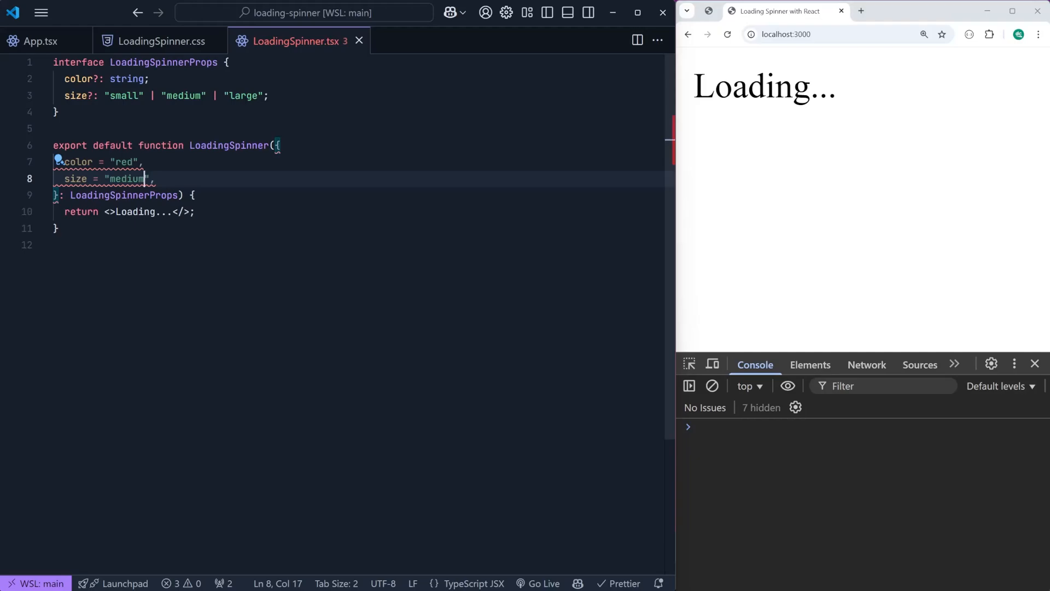
Step: Replace <>Loading...</> with <div className="loading-spinner" />, save, and select the class name
drag(106, 211, 191, 213)
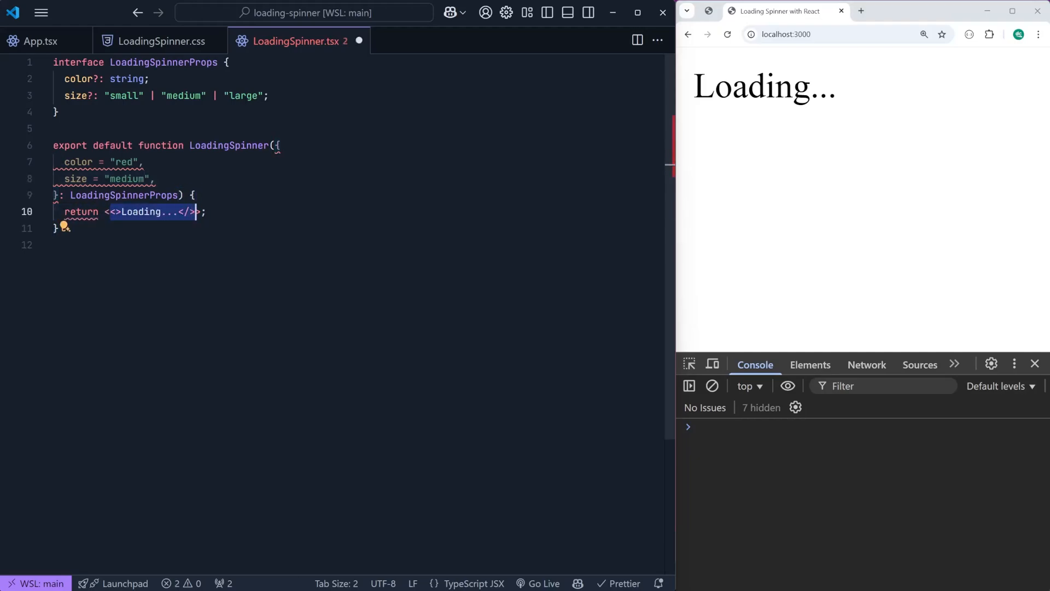
text(<div className=")
text(loading-spinner)
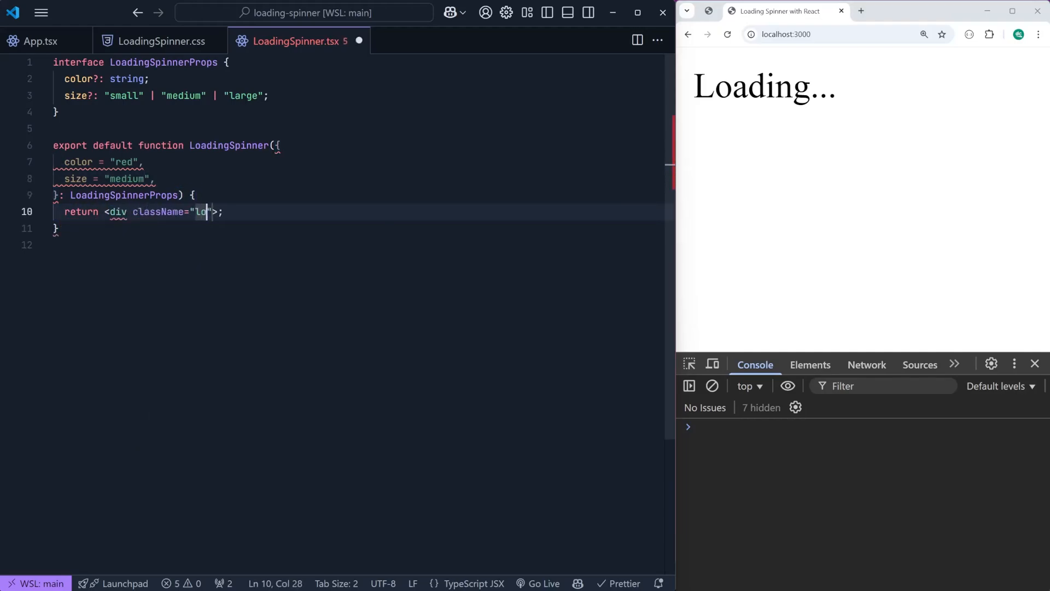
key(Right)
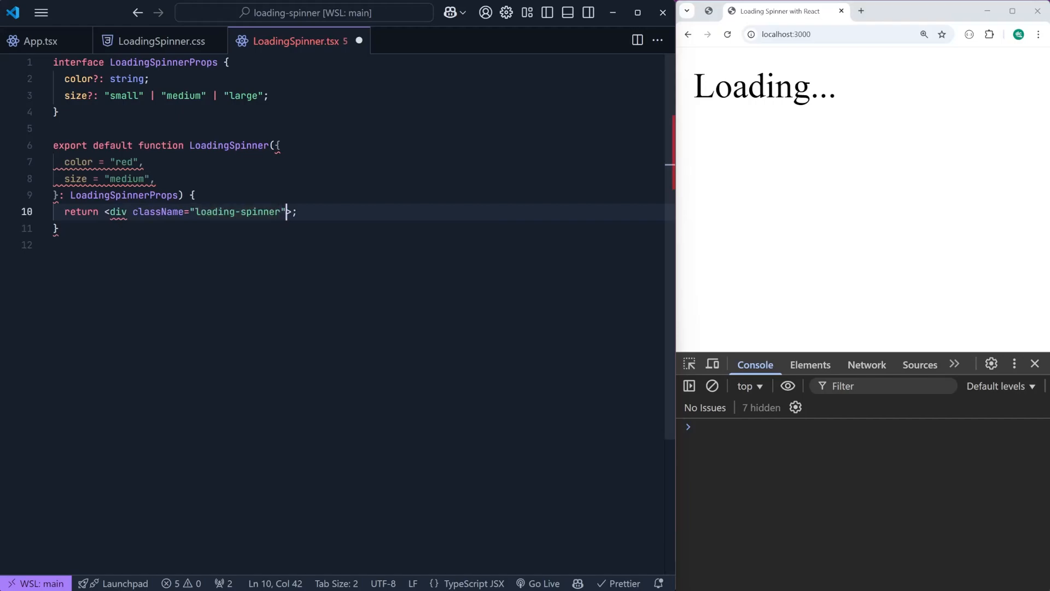
text(/)
key(shift+End)
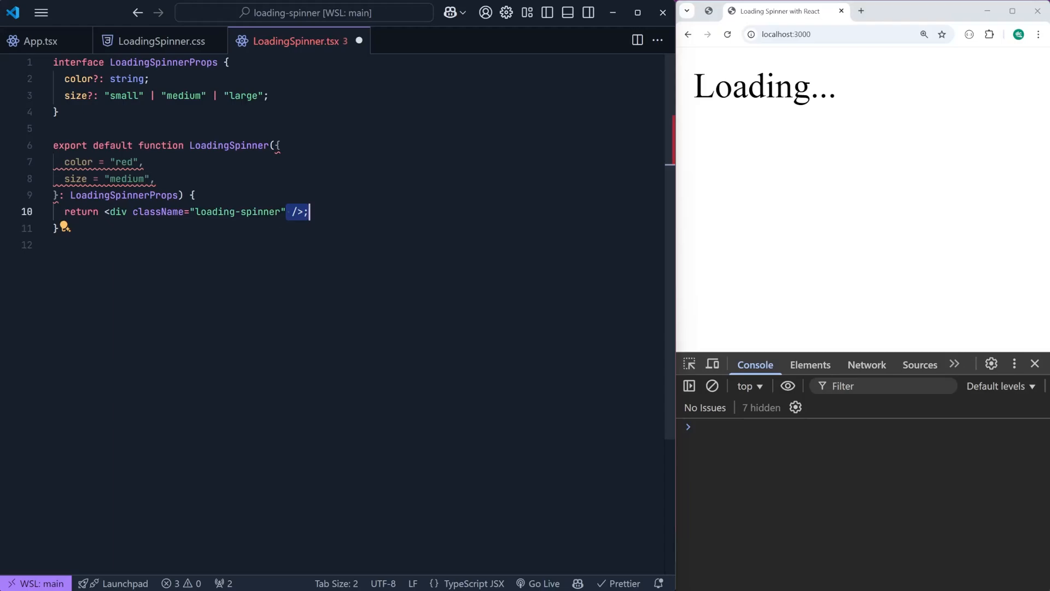
key(ctrl+s)
click(220, 212)
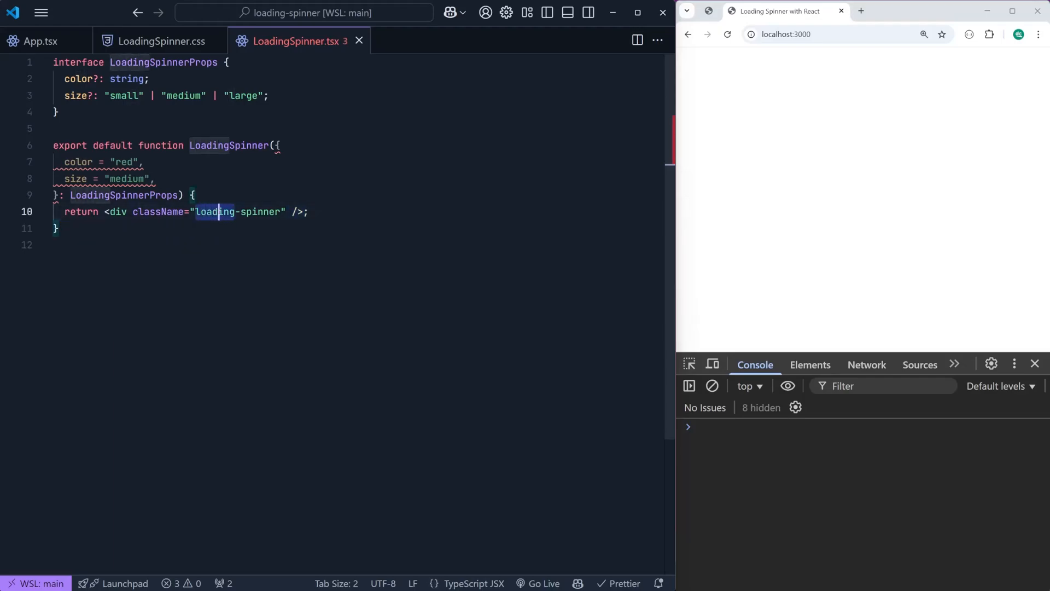
drag(220, 212, 282, 212)
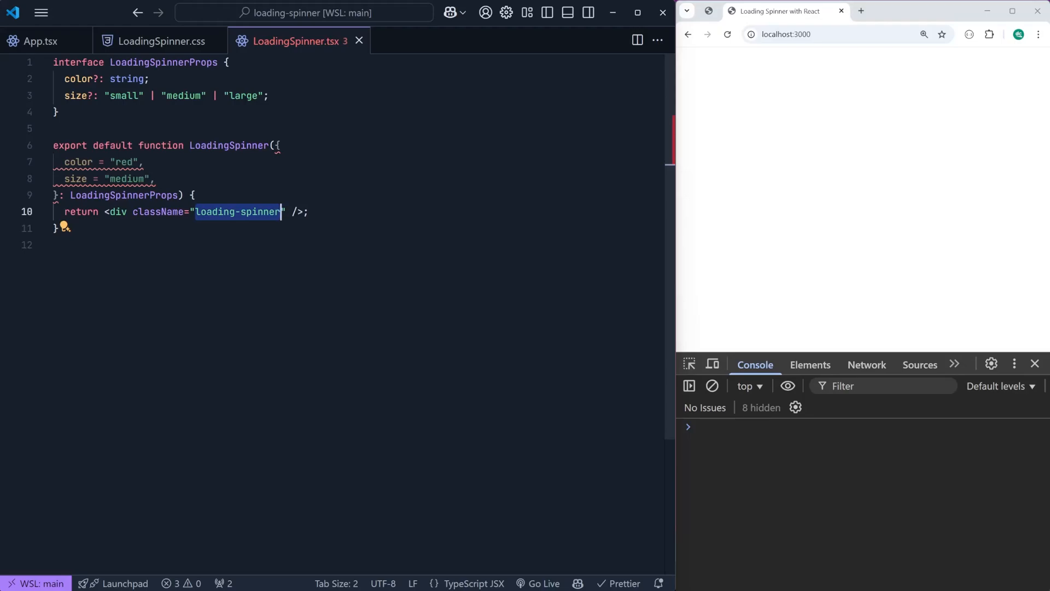
Step: Write a .loading-spinner rule with 50px width and height and border calc(50px / 5) solid #dddddd, then save
click(168, 43)
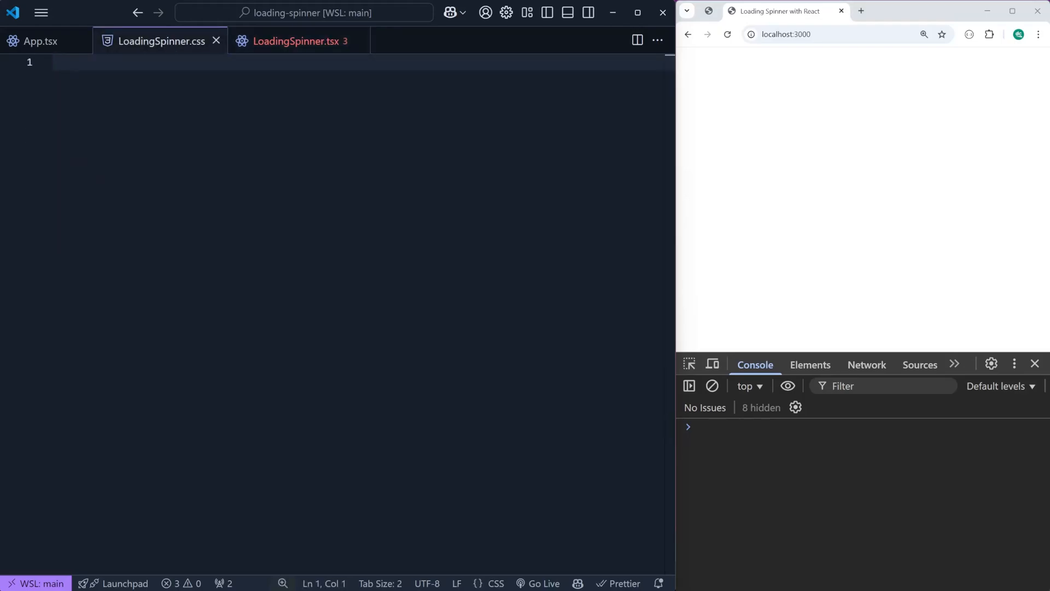
text(.loading-spin)
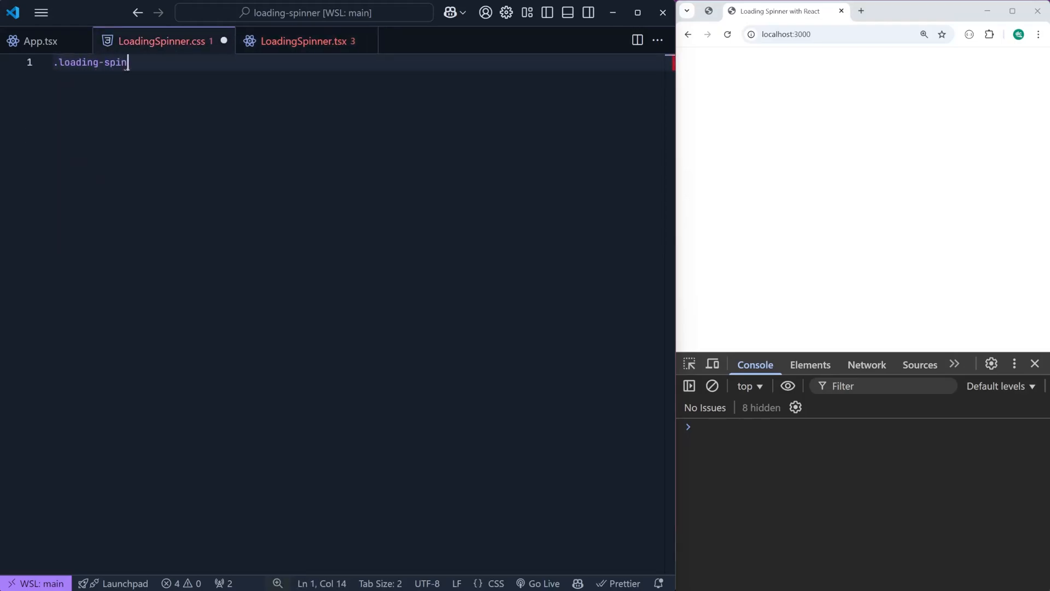
text(ner {)
key(Return)
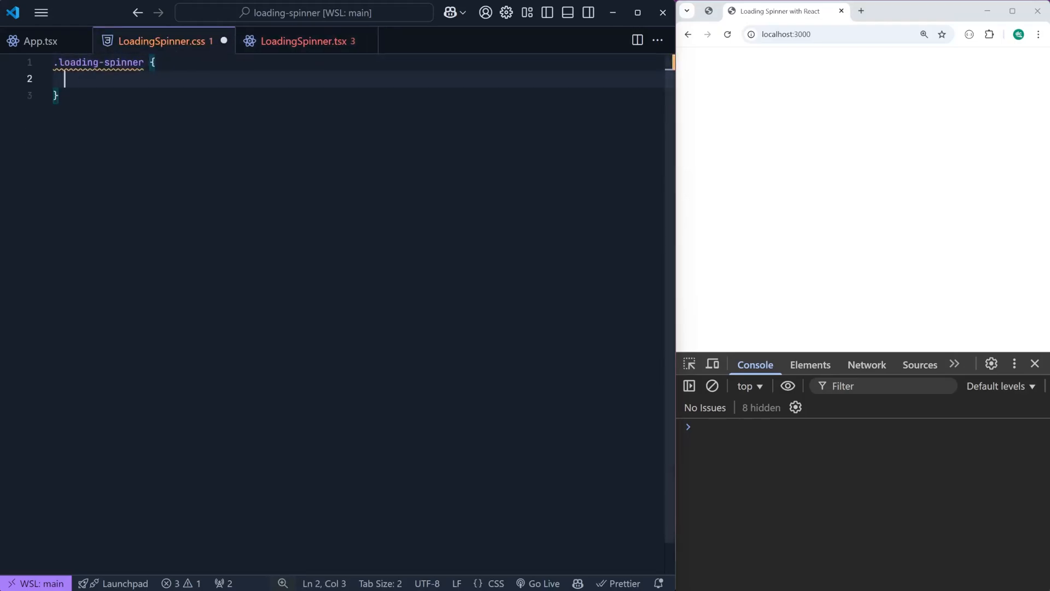
text(width: 50px;)
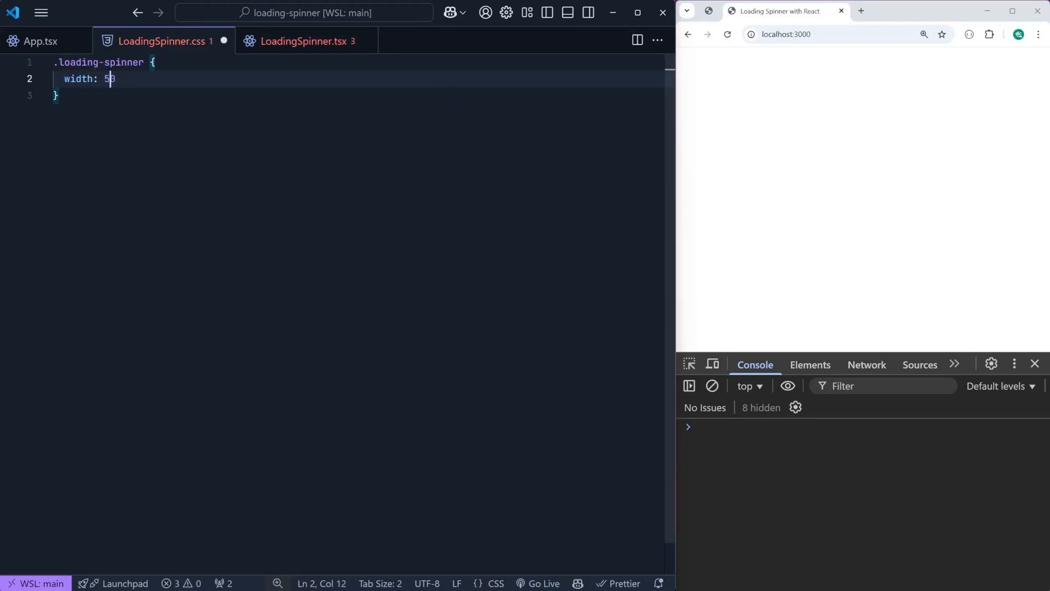
key(Return)
text(height: 50)
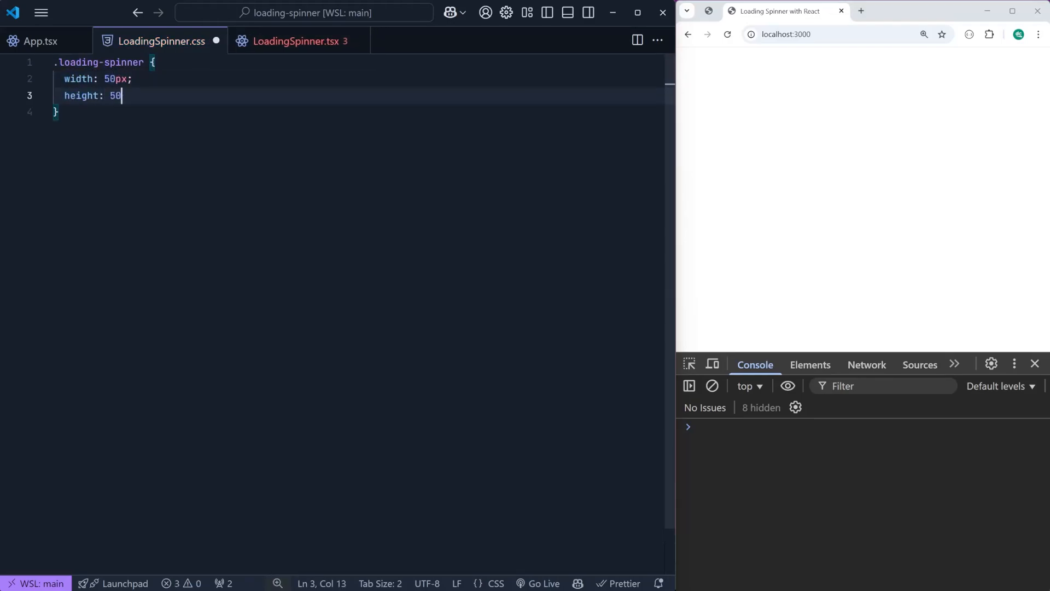
text(px;)
key(Return)
text(border)
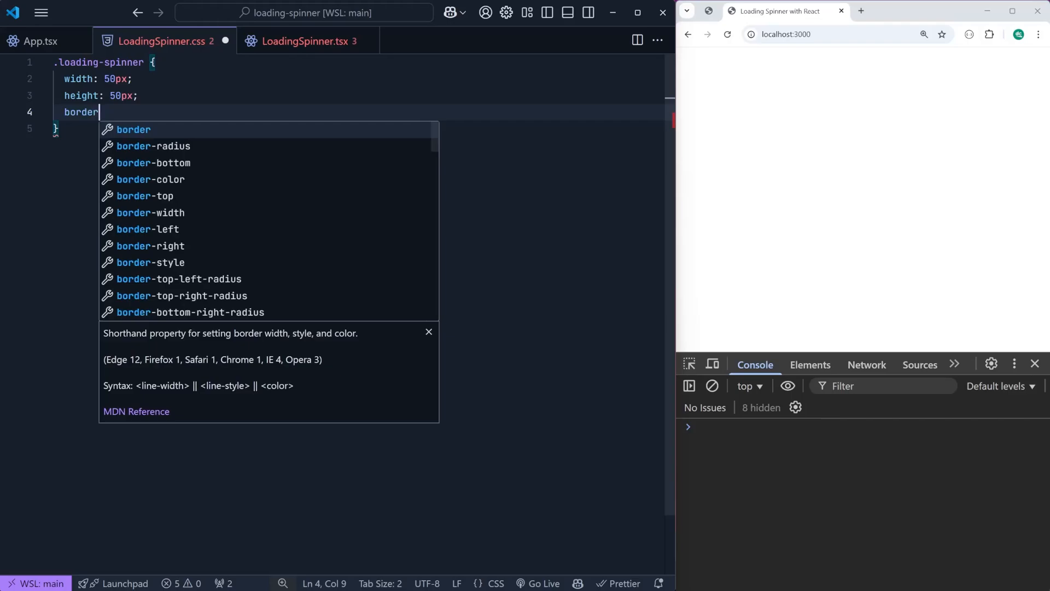
text(: calc()
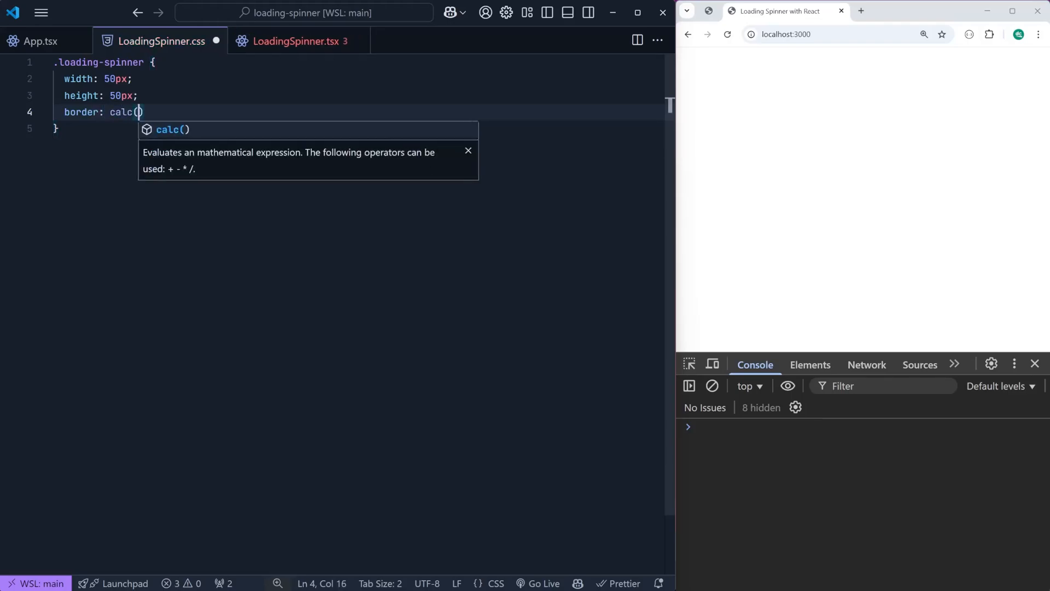
text(50px / 5)
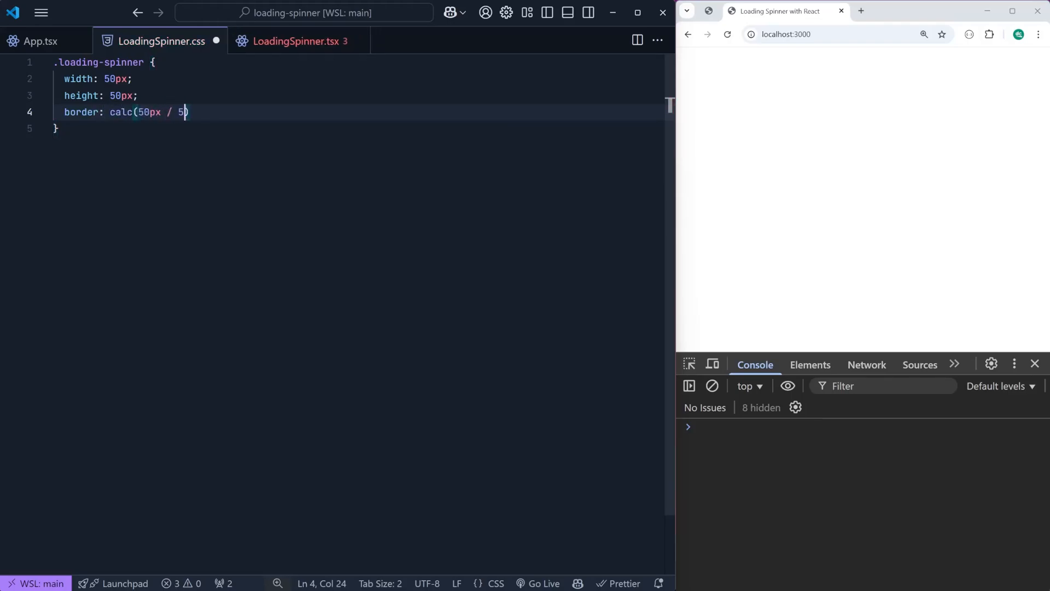
text() )
text(solid #ddddd)
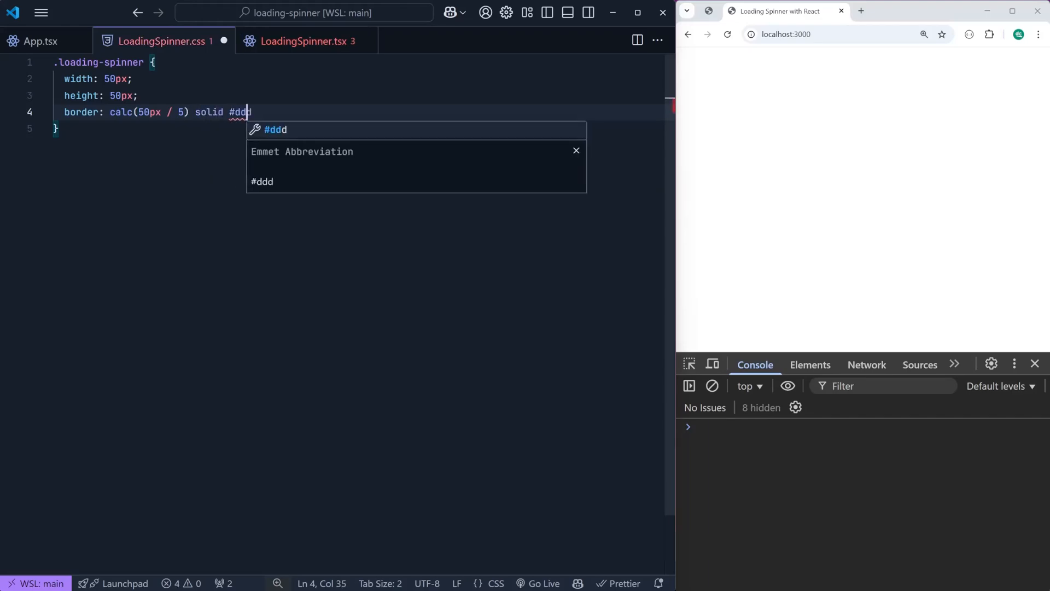
text(d;)
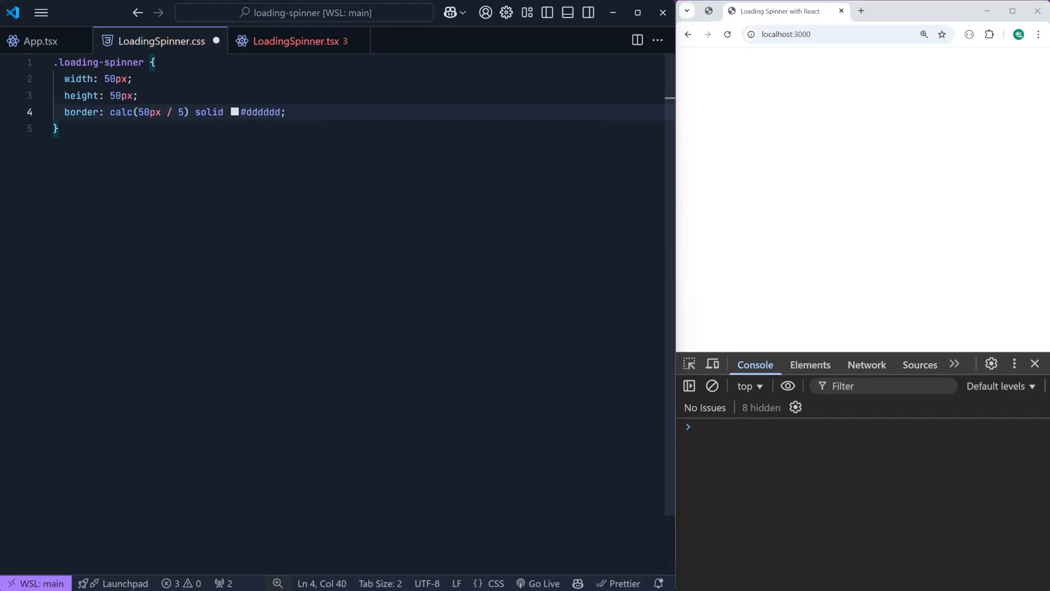
key(ctrl+s)
Step: Add import "./LoadingSpinner.css" at the top of LoadingSpinner.tsx, save, and check the browser
click(296, 41)
click(111, 62)
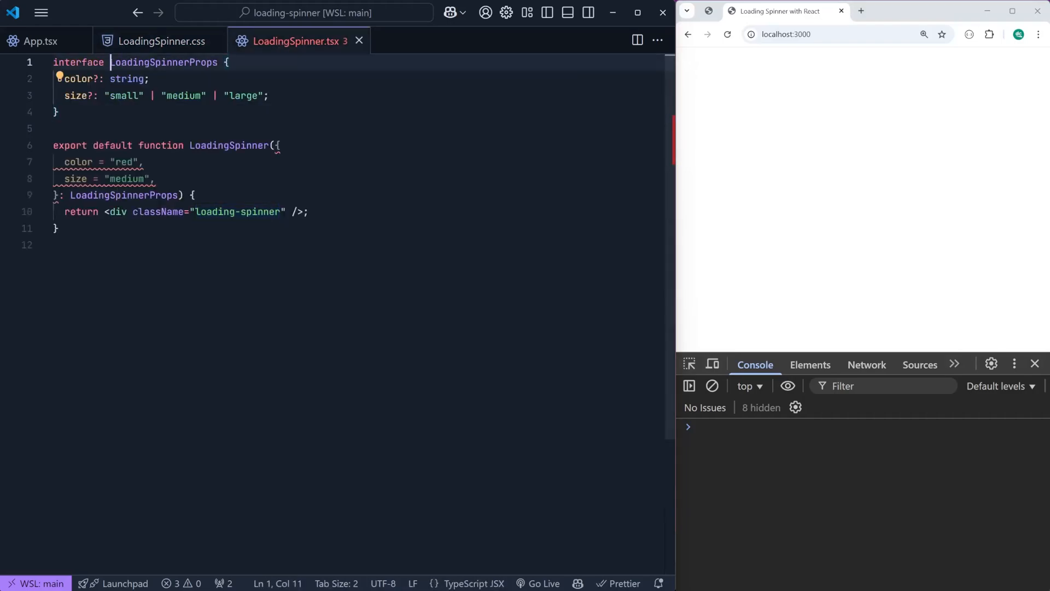
key(Home)
key(Return)
key(Return)
key(Up)
key(Up)
text(im)
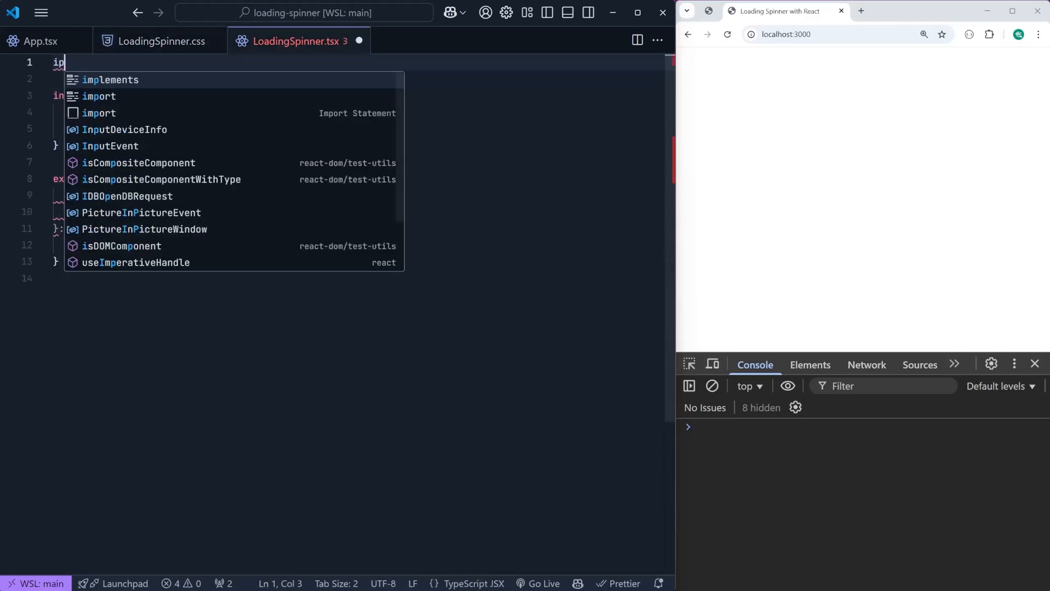
text(port "./Lo)
key(Tab)
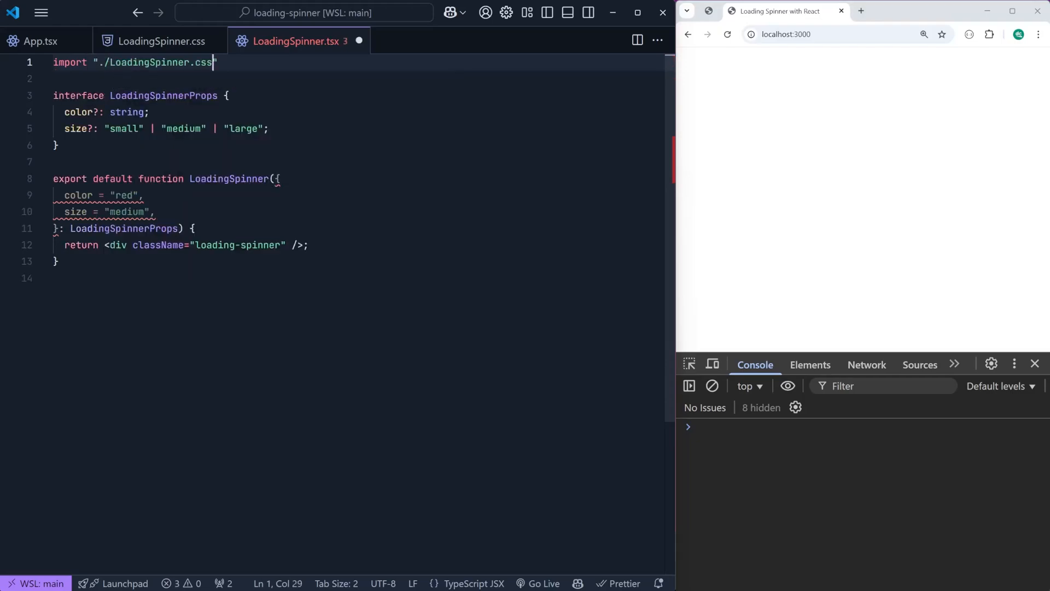
key(ctrl+s)
click(887, 160)
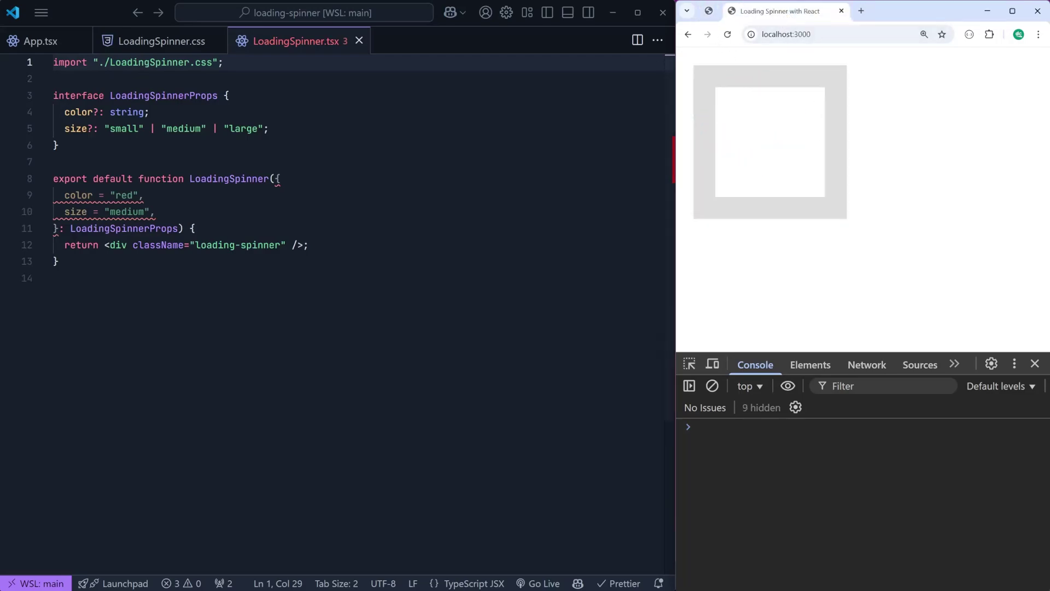
Step: Add border-radius: 50% and box-sizing: border-box to .loading-spinner, save, and check the browser
click(161, 41)
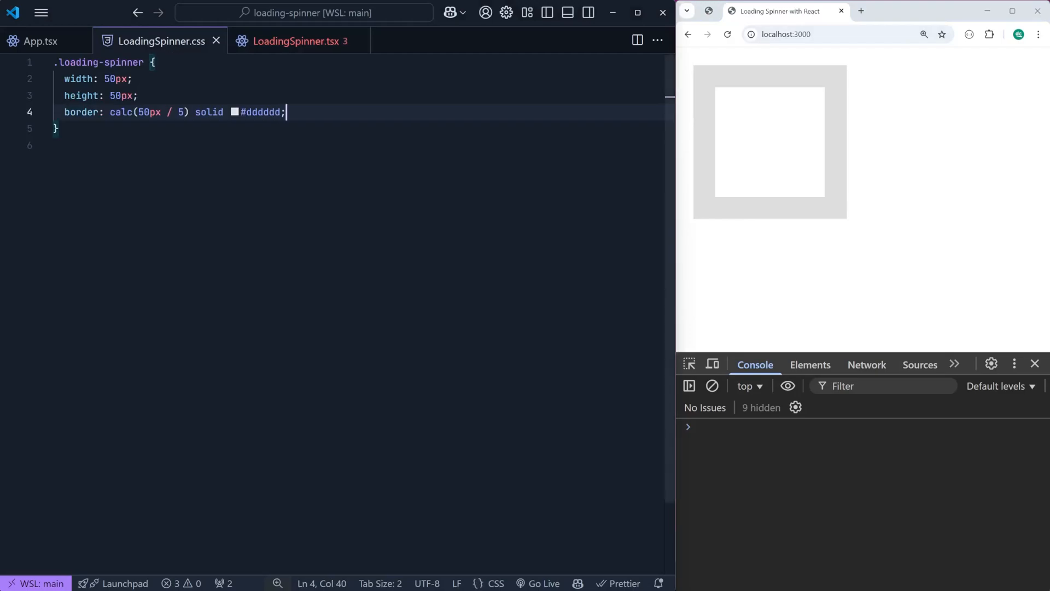
key(Return)
text(border-ra)
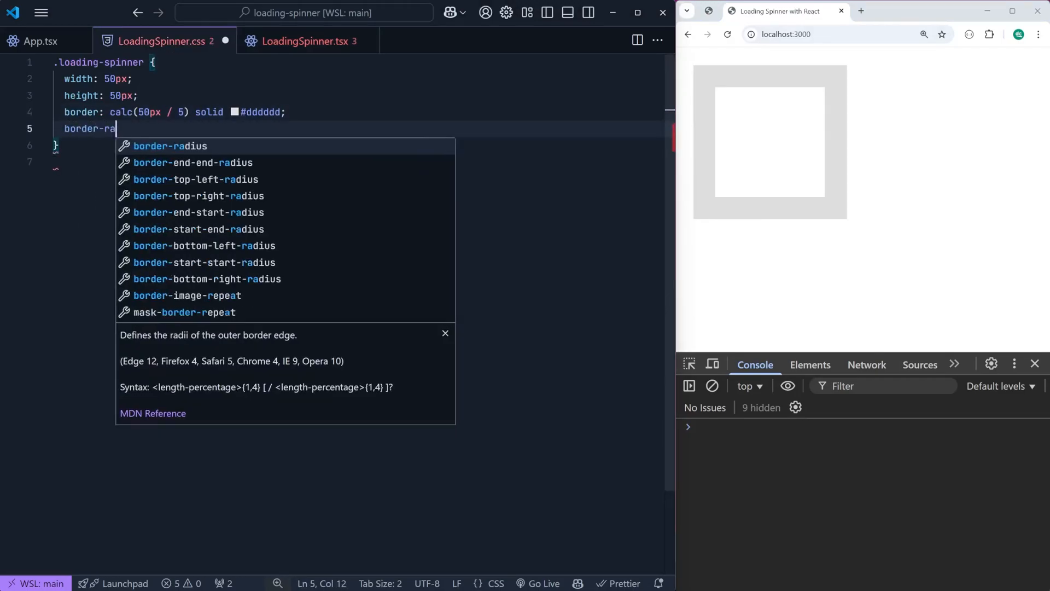
text(dius: 50%;)
key(ctrl+s)
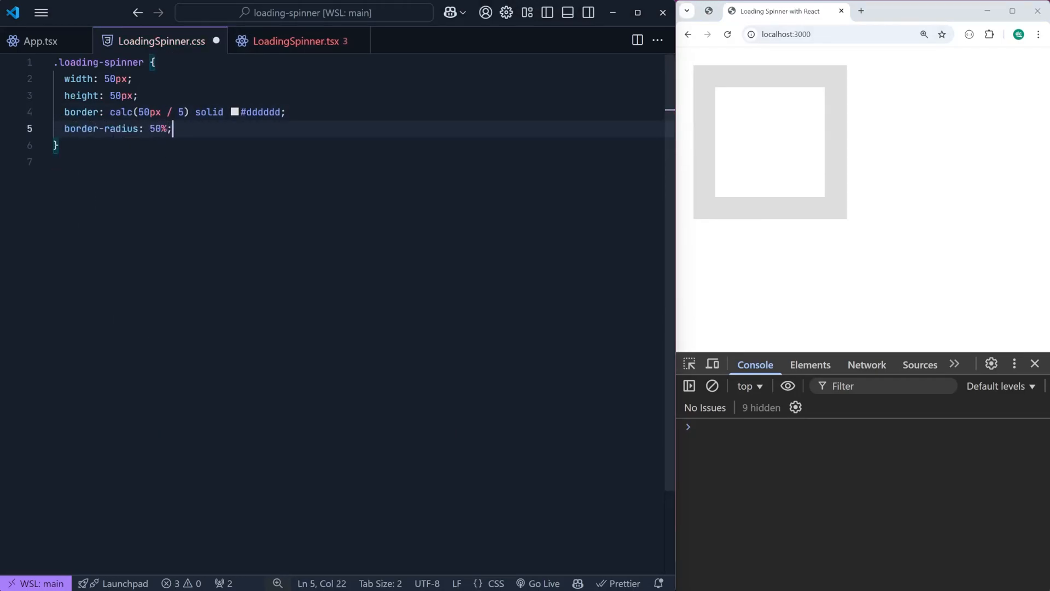
key(Return)
text(box)
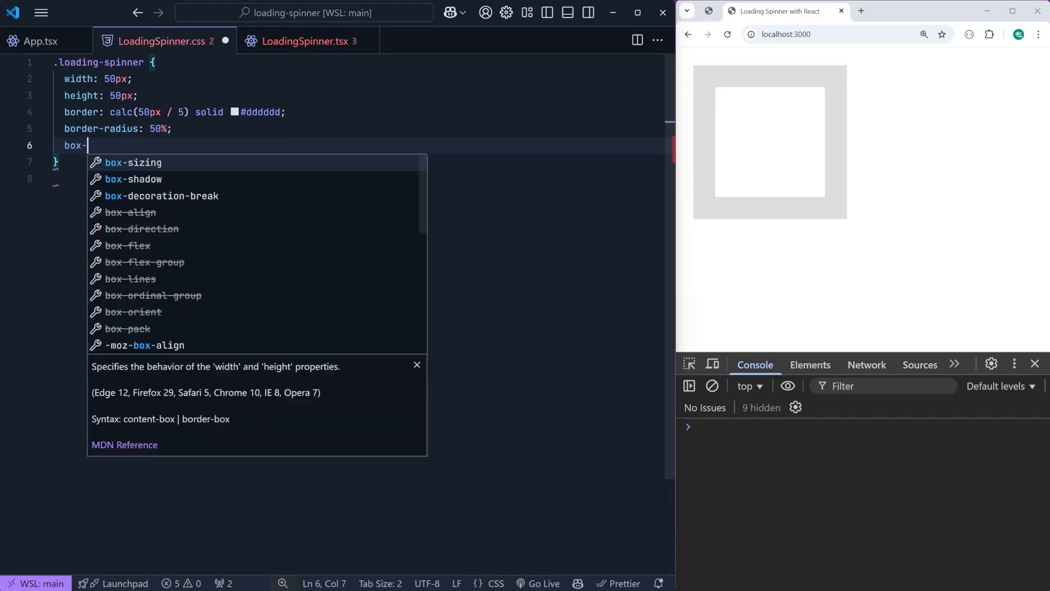
text(-sizing: border-box;)
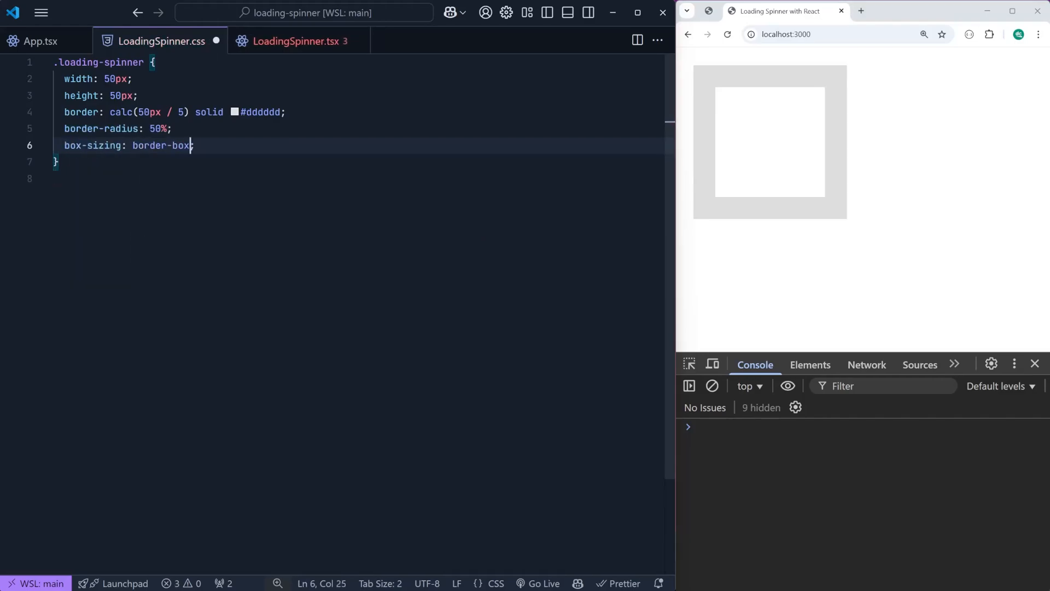
key(ctrl+s)
click(728, 156)
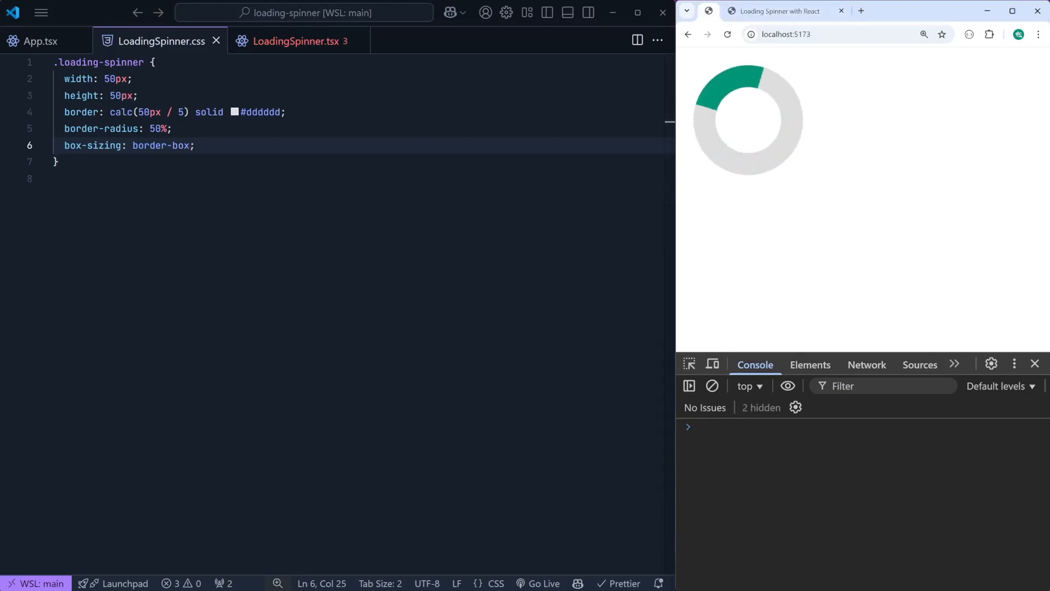
Step: Add border-top-color: black below the border declaration and move to a new line after the rule
key(End)
key(Return)
text(bor)
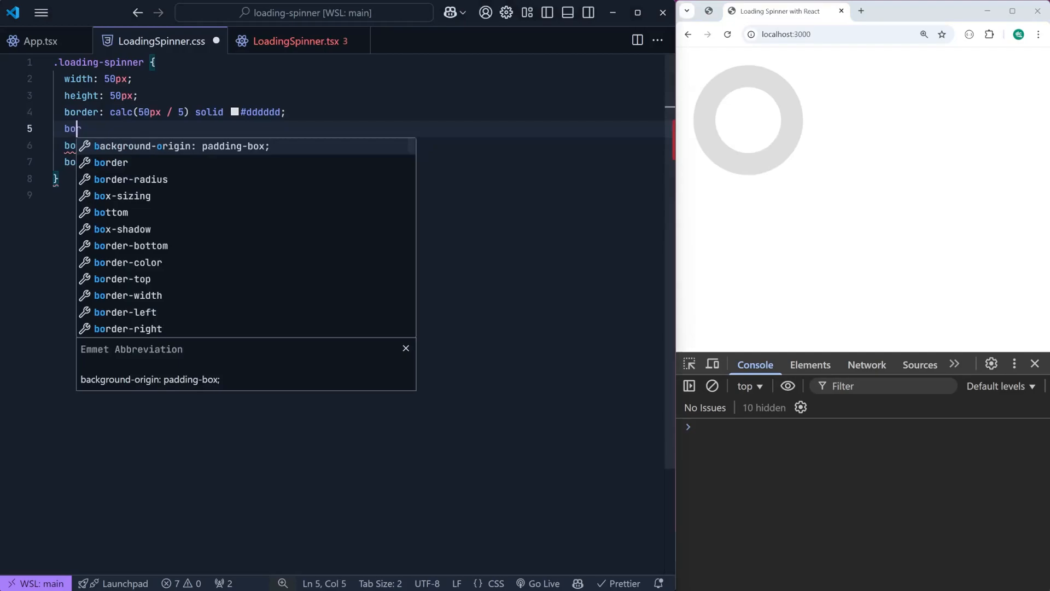
text(der-top-color:)
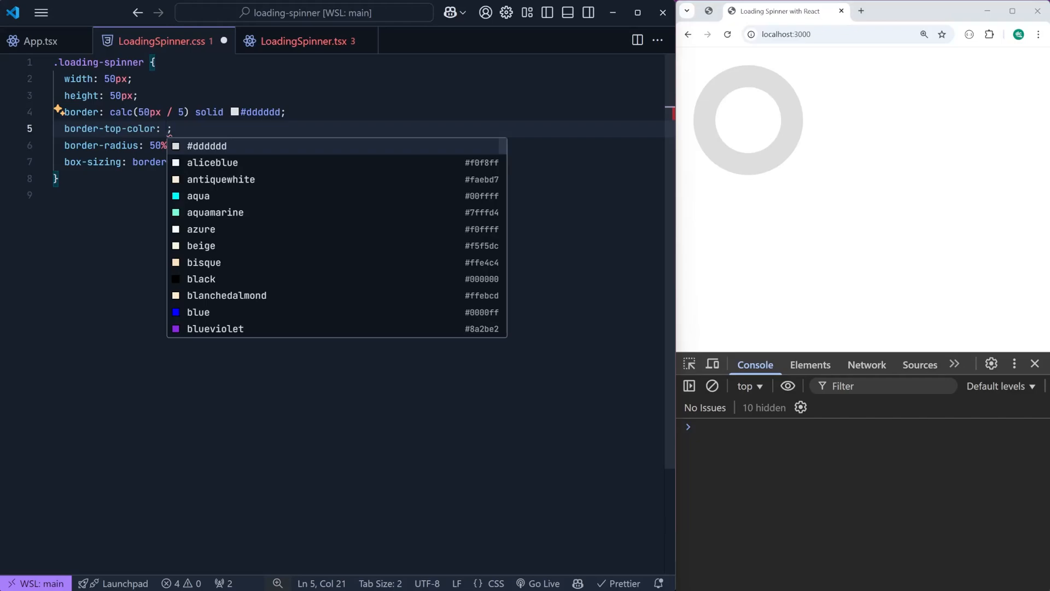
text(bl)
key(Escape)
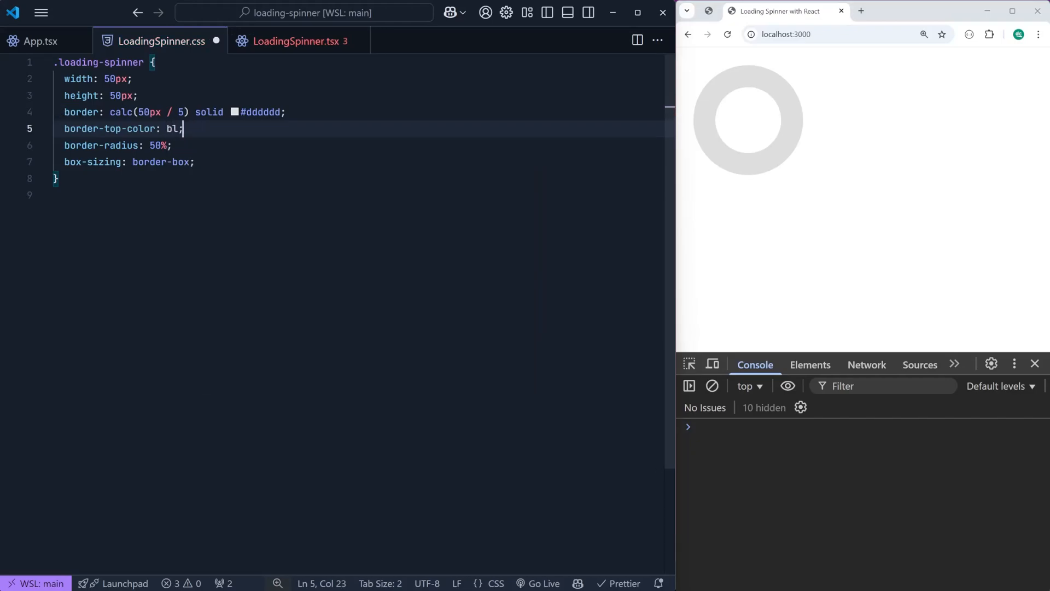
text(ack)
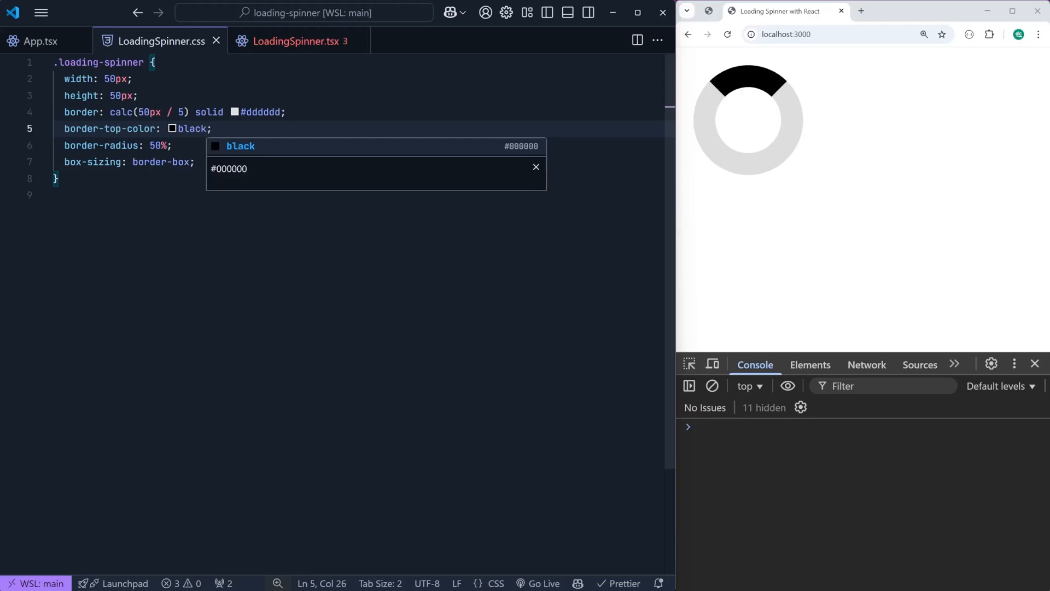
key(Up)
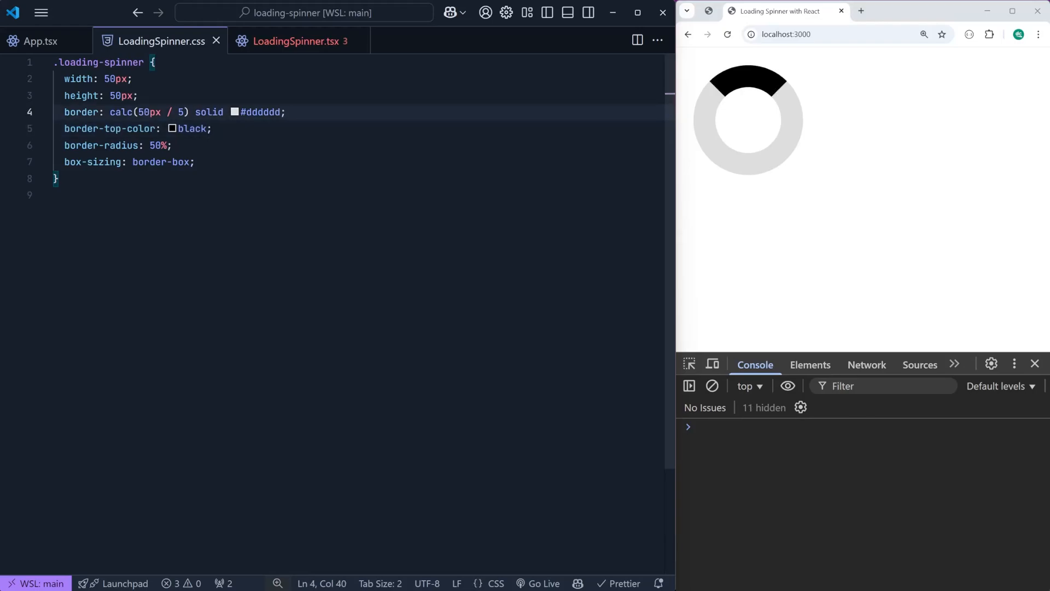
click(329, 195)
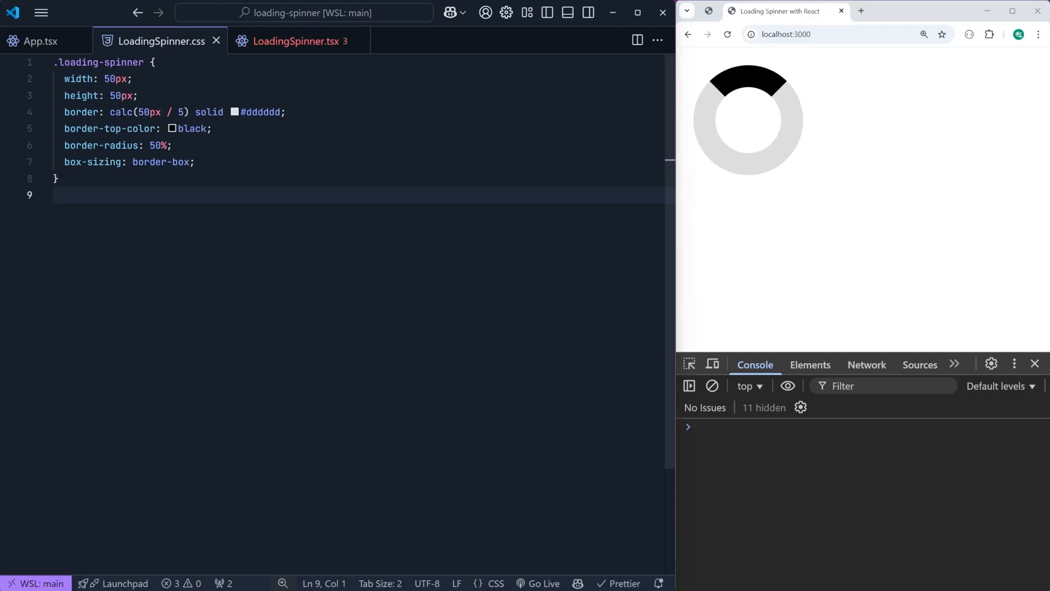
key(Return)
text(@key)
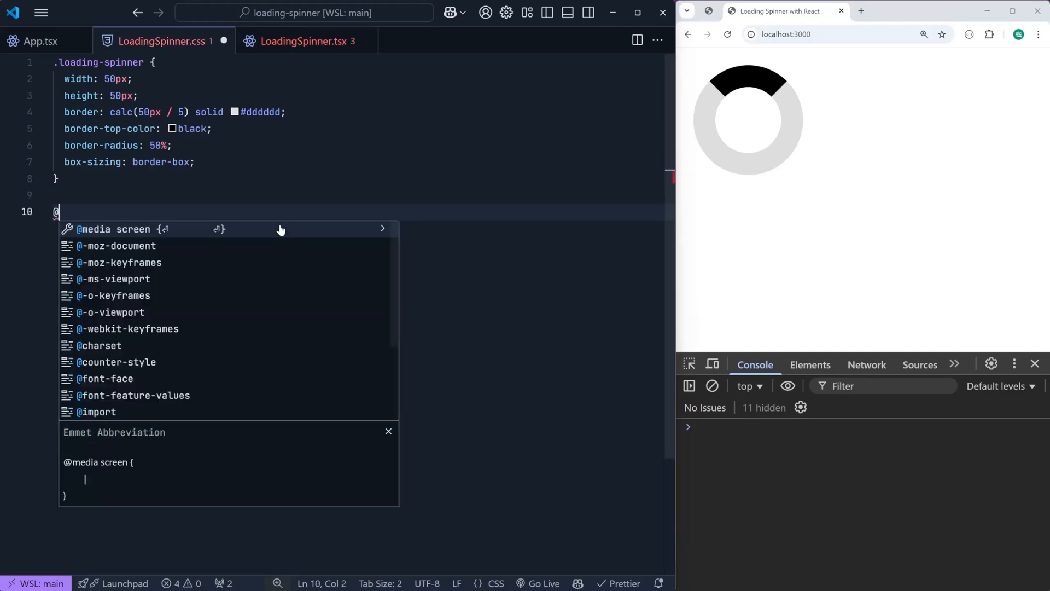
key(Return)
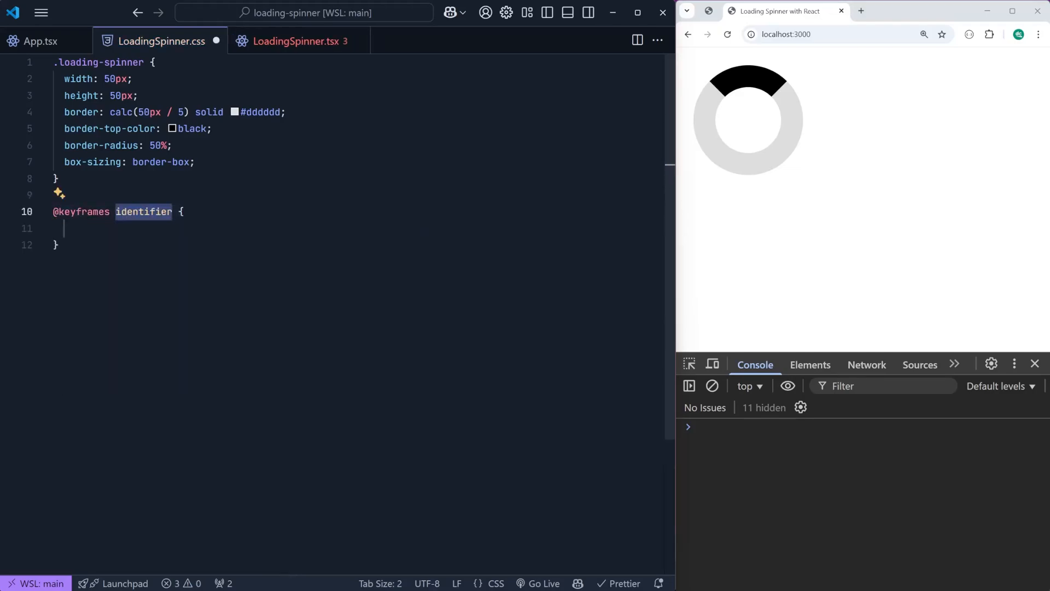
text(loading)
key(Escape)
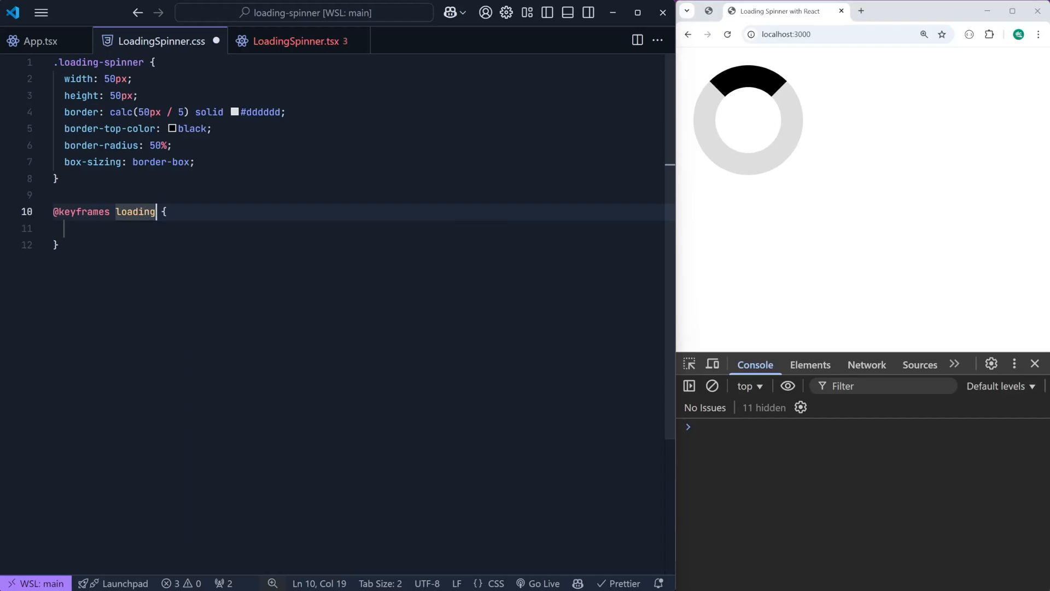
key(Tab)
key(Up)
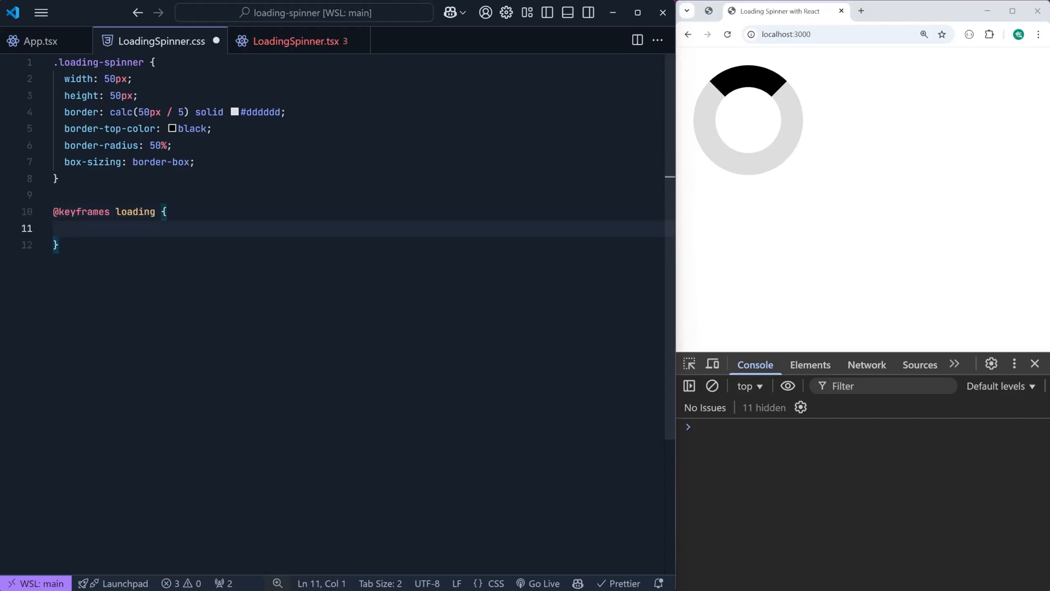
text(from {)
key(Return)
text(tr)
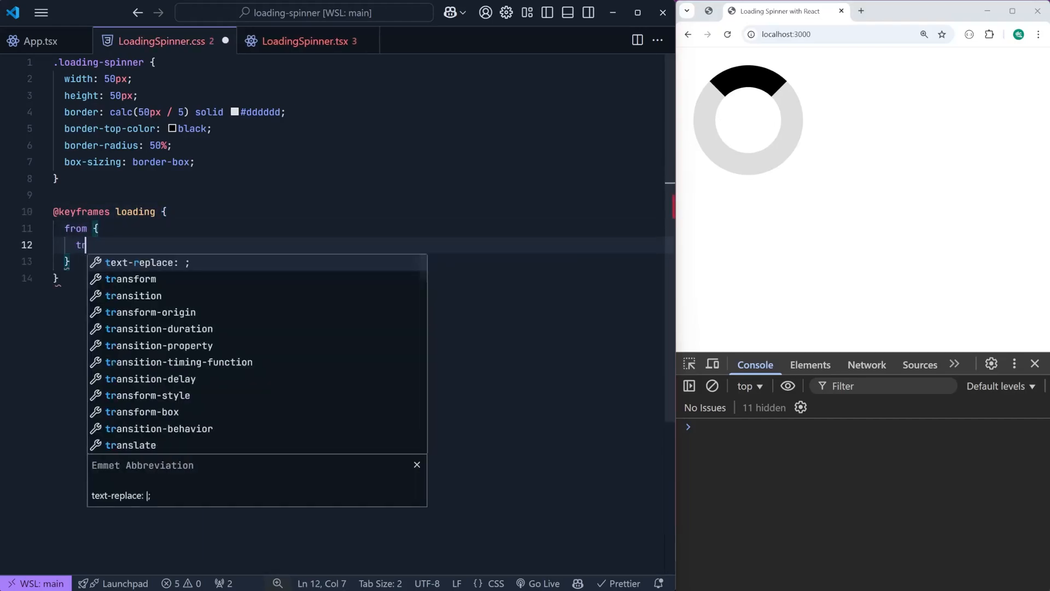
text(ansform: rotat)
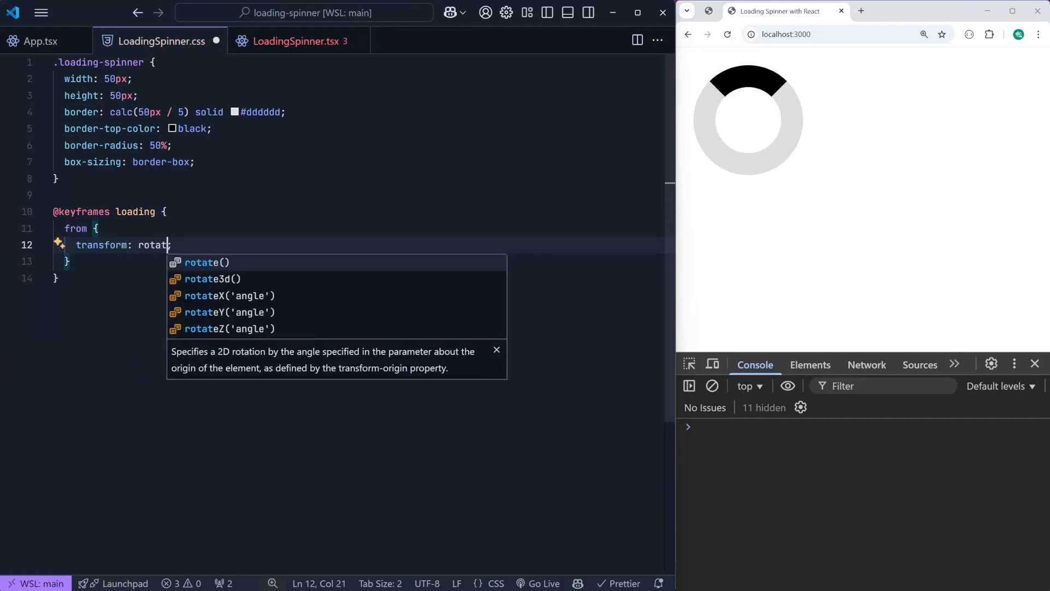
text(e(0deg)
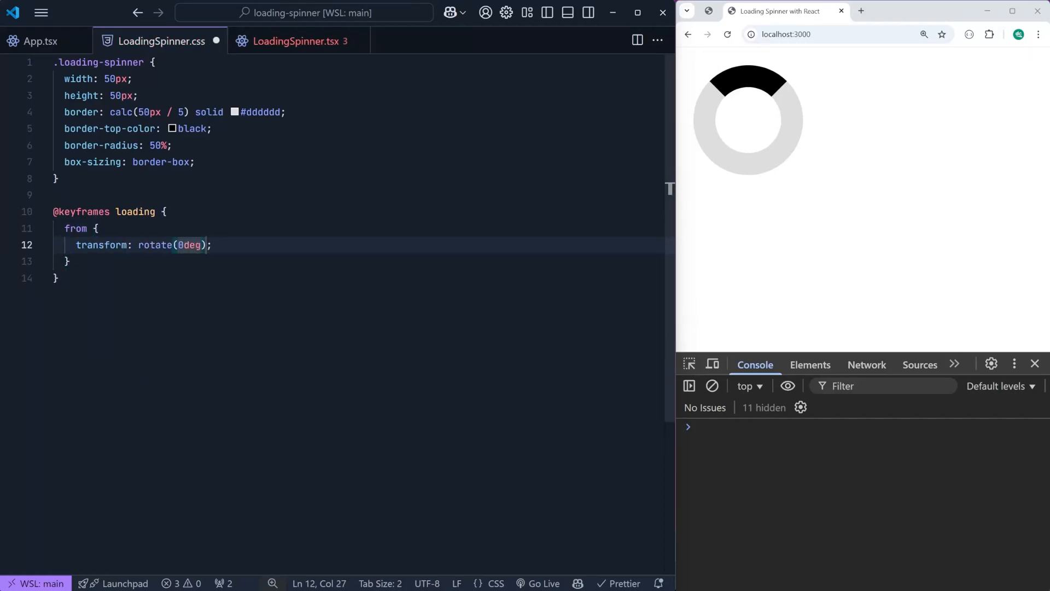
key(ctrl+s)
key(End)
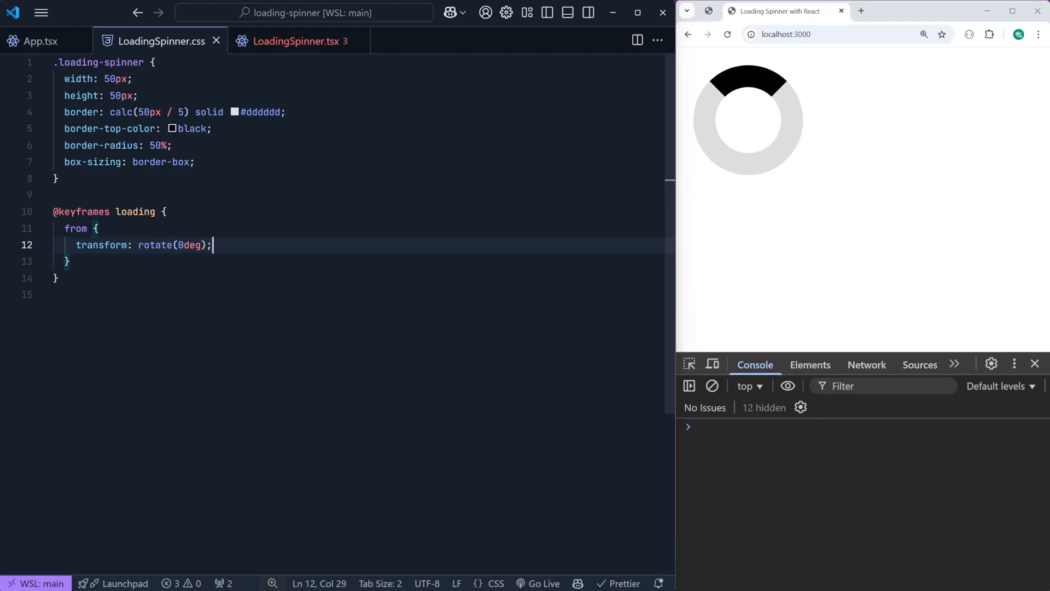
Step: After checking the browser, add the to block with transform: rotate(1turn)
key(Down)
key(Down)
click(819, 166)
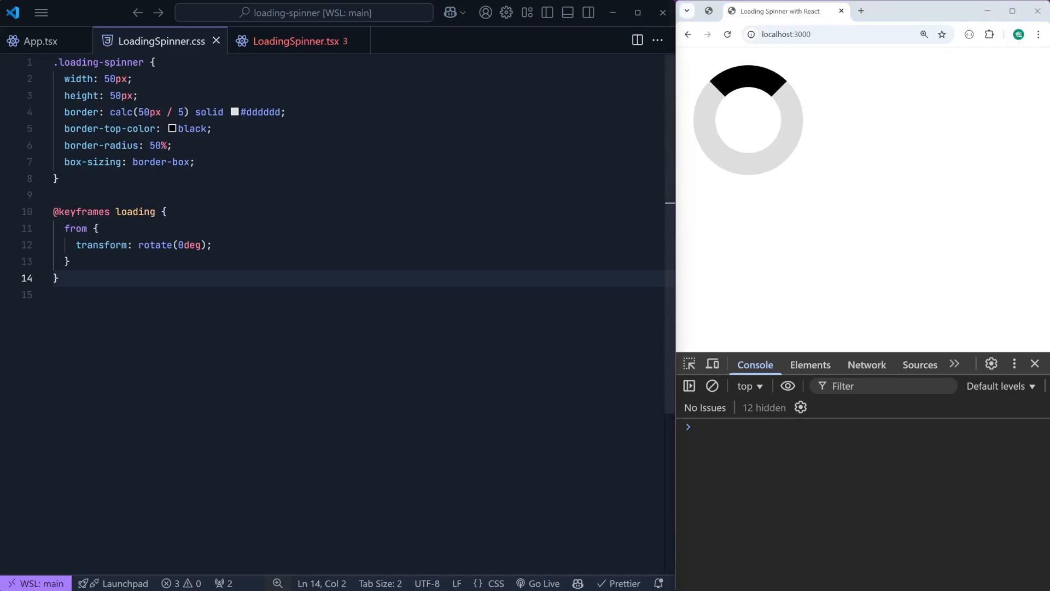
key(alt+Tab)
key(Up)
key(Return)
key(Return)
text(to {)
key(Return)
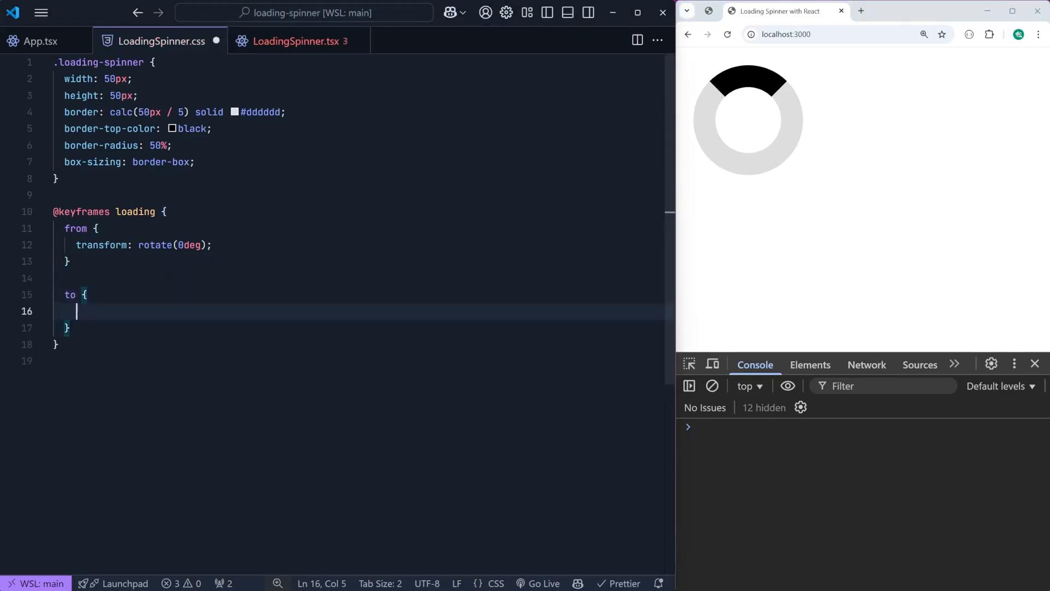
text(tran)
key(Tab)
text(rota)
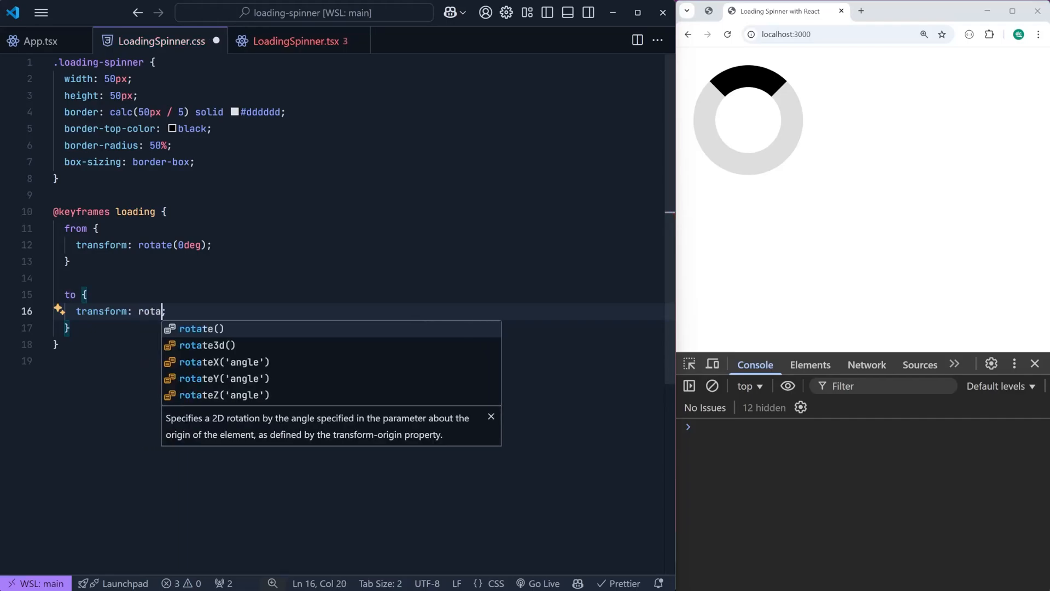
key(Tab)
text(1turn)
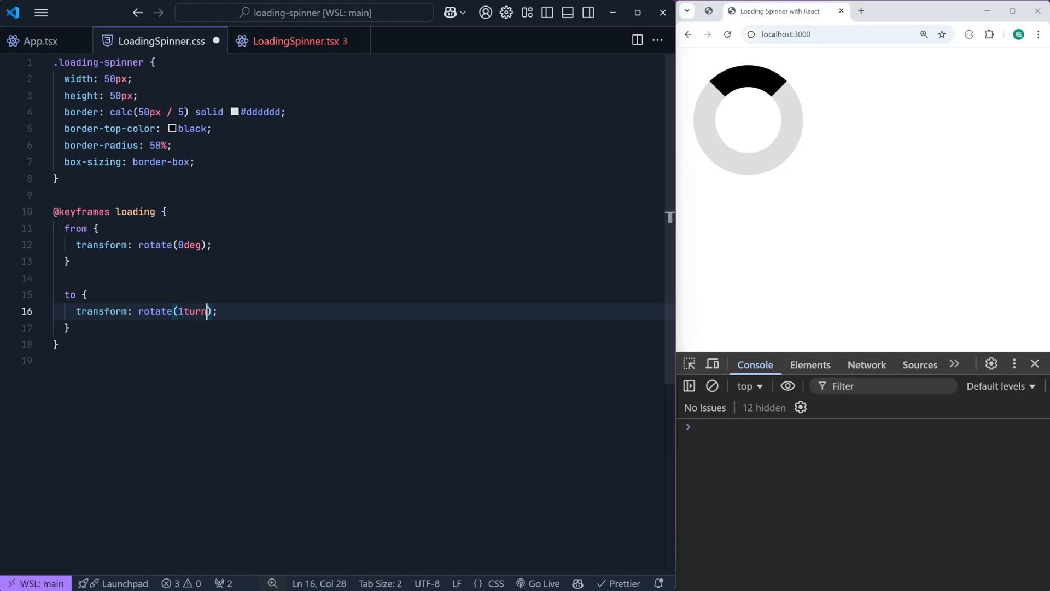
Step: Give .loading-spinner animation: loading 0.75s ease infinite below box-sizing and save
key(ctrl+s)
click(246, 162)
key(Return)
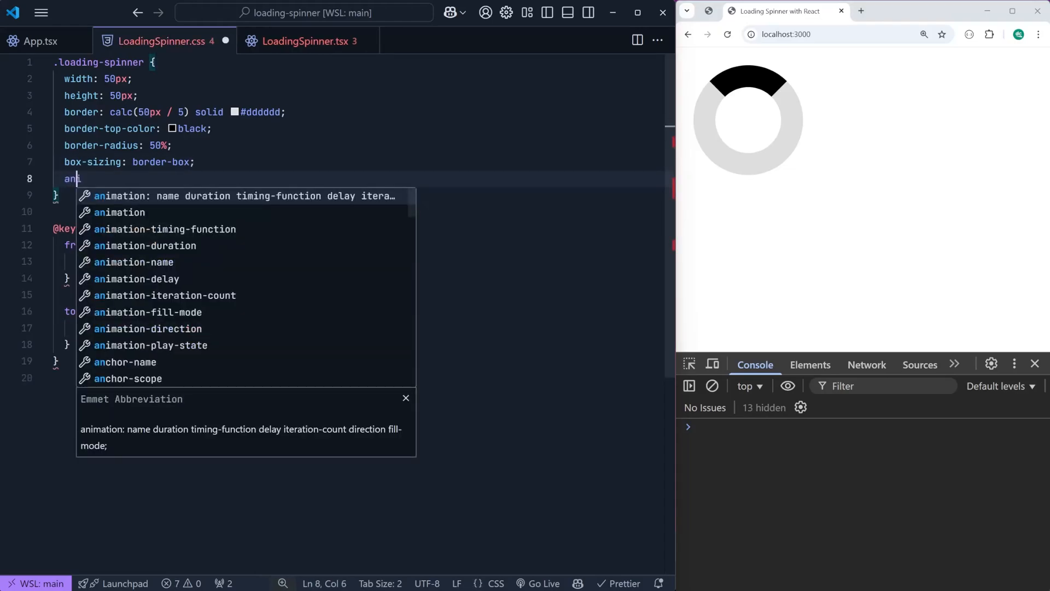
text(animation: loading )
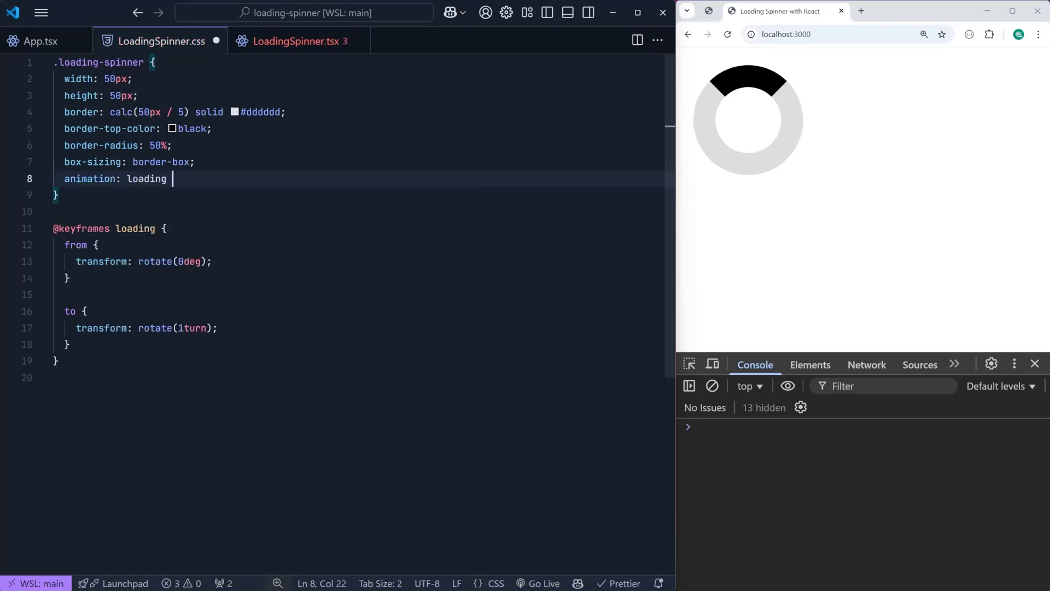
text(0.75s )
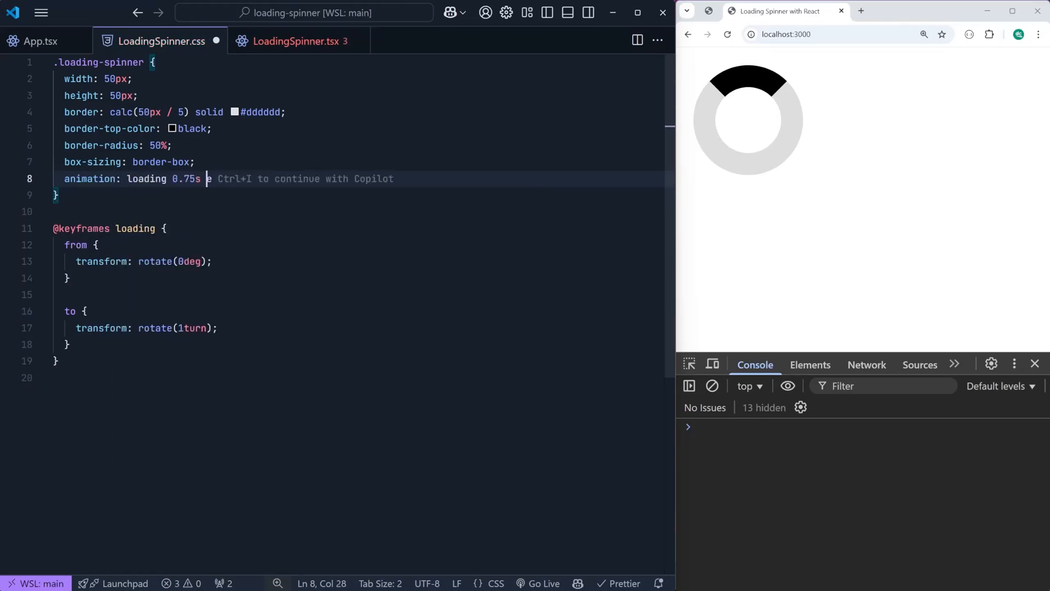
text(ease infinite;)
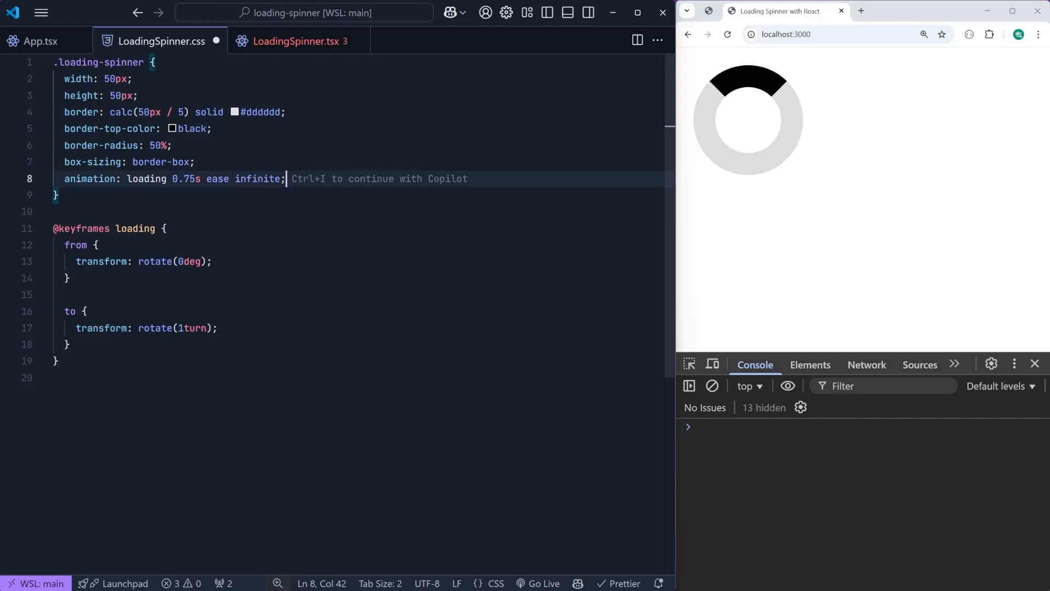
key(ctrl+shift+Left)
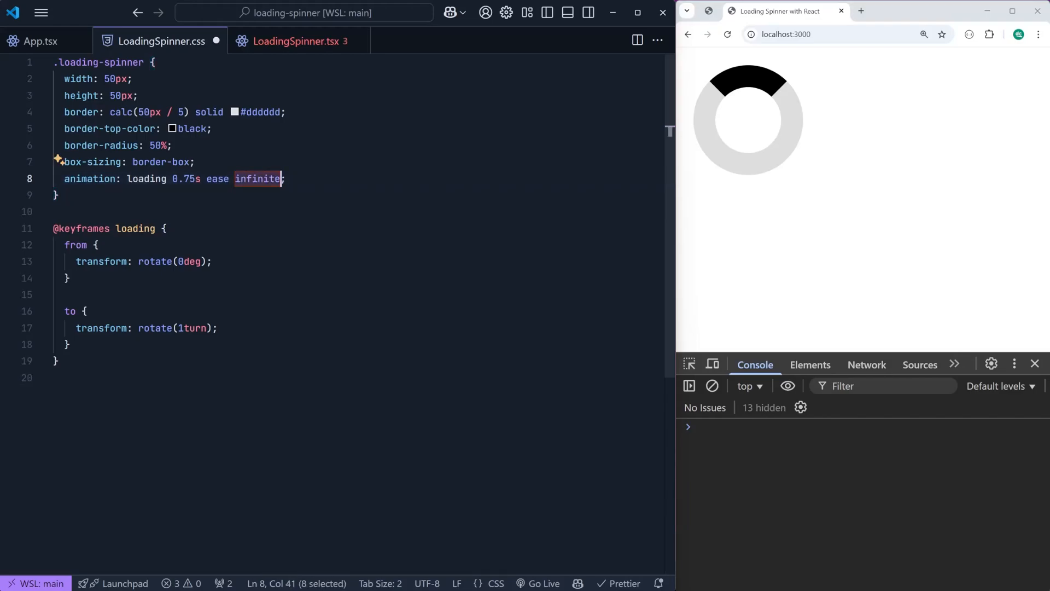
key(ctrl+s)
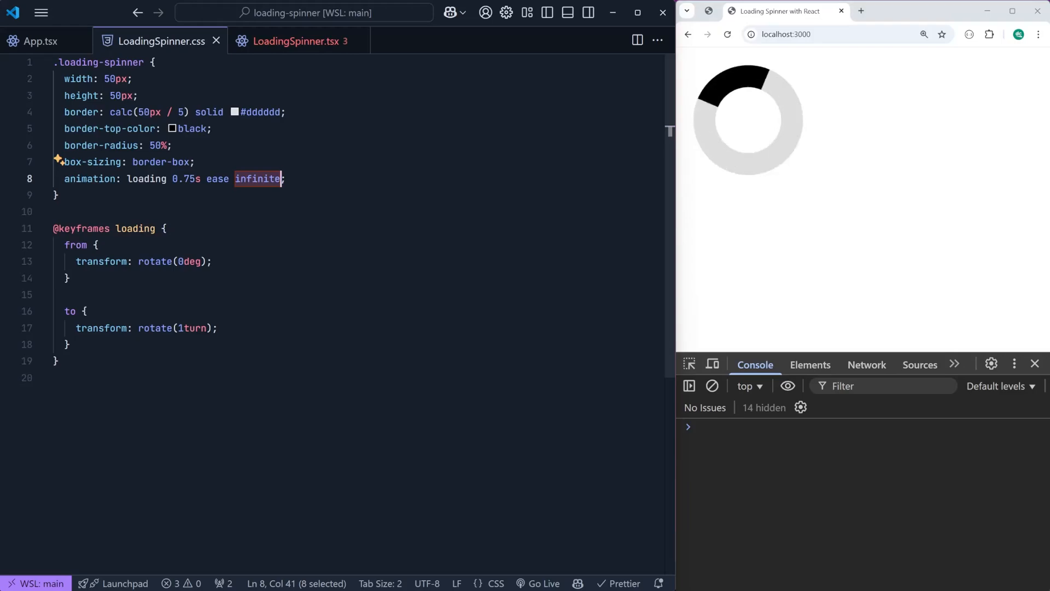
Step: In LoadingSpinner.tsx set the div's style borderTopColor from the color prop and save
click(303, 46)
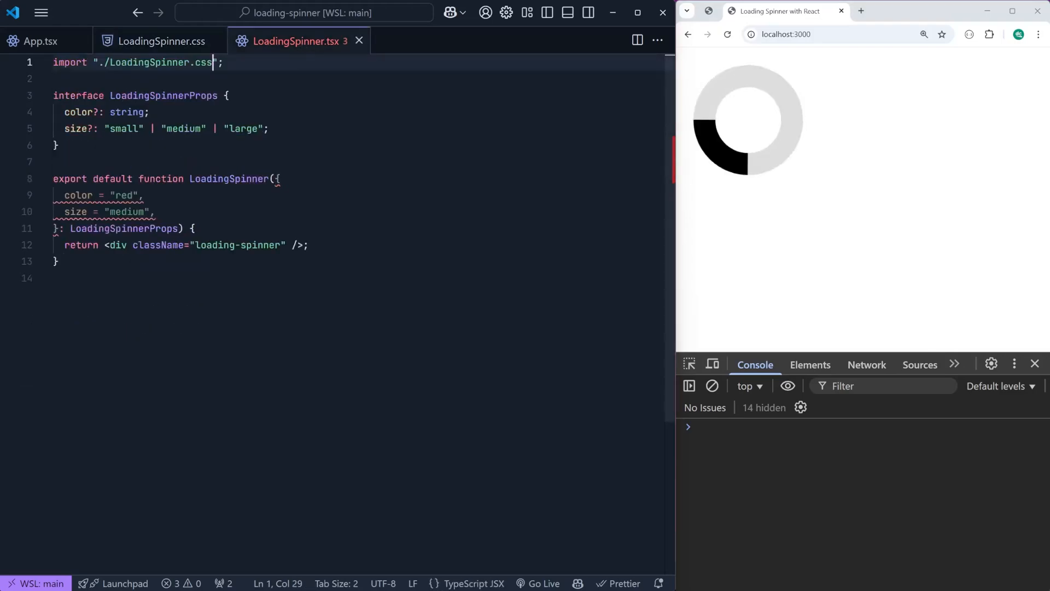
click(164, 111)
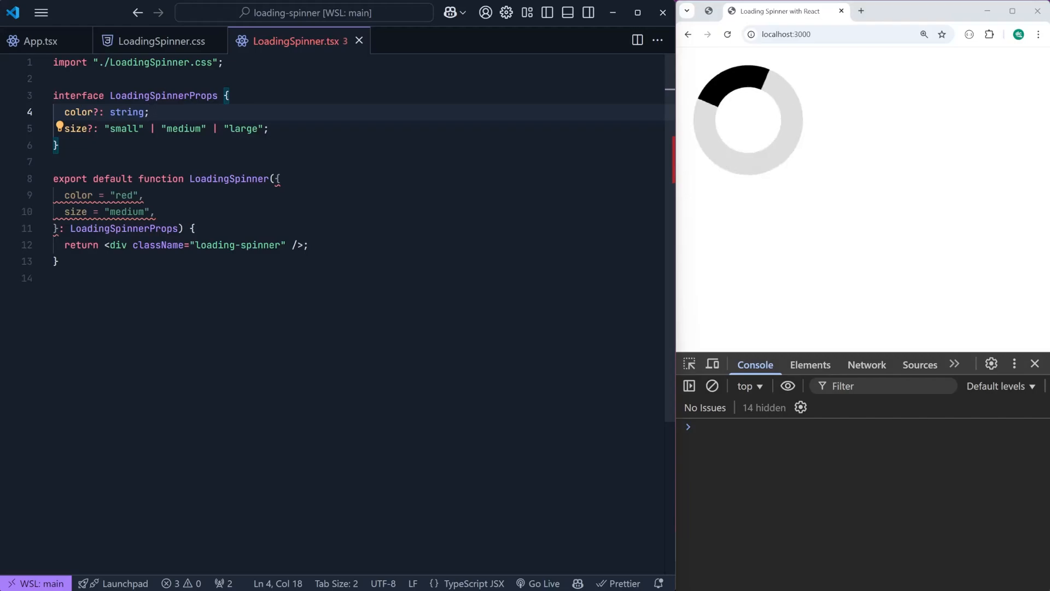
click(286, 245)
text(style={)
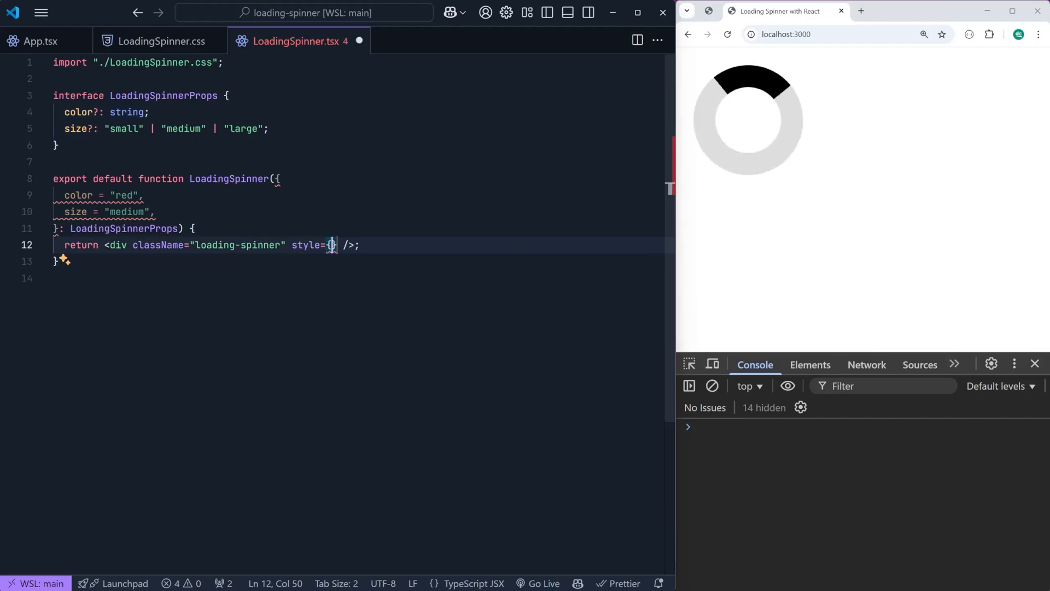
text({)
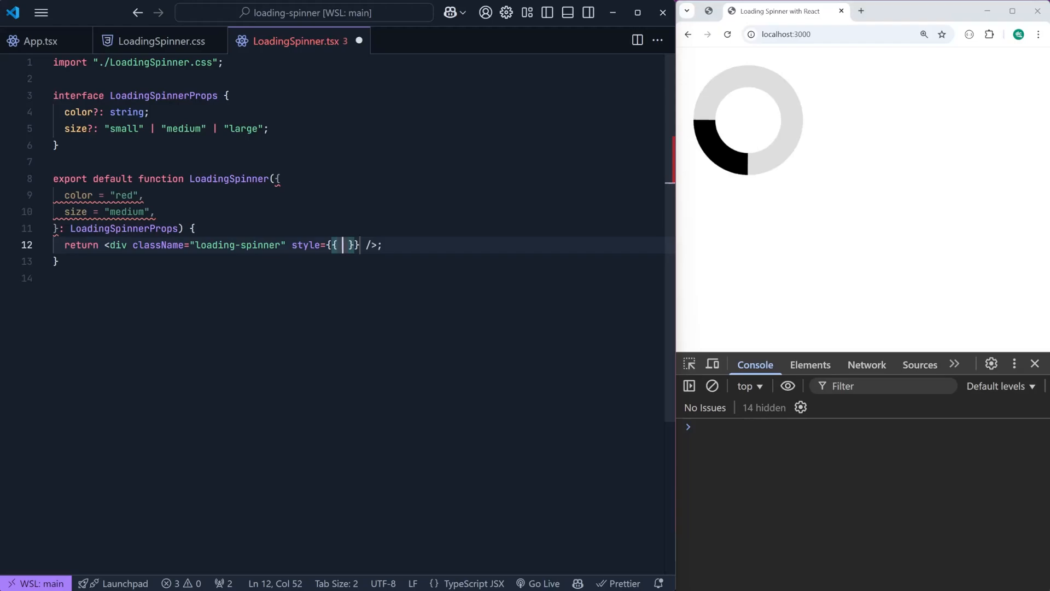
text(  borderTOpC)
key(Tab)
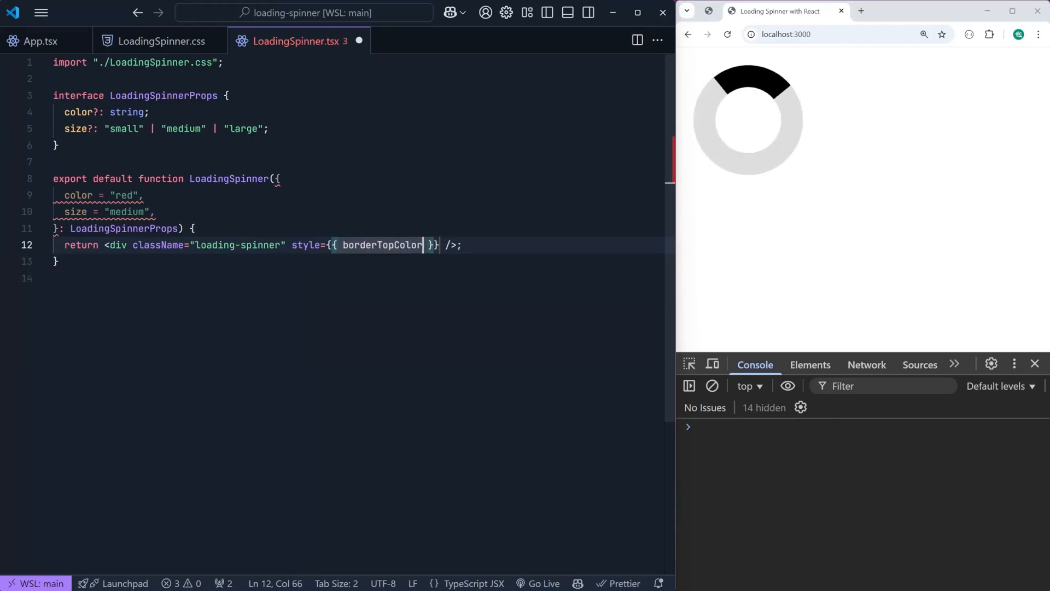
text(: colo)
key(Tab)
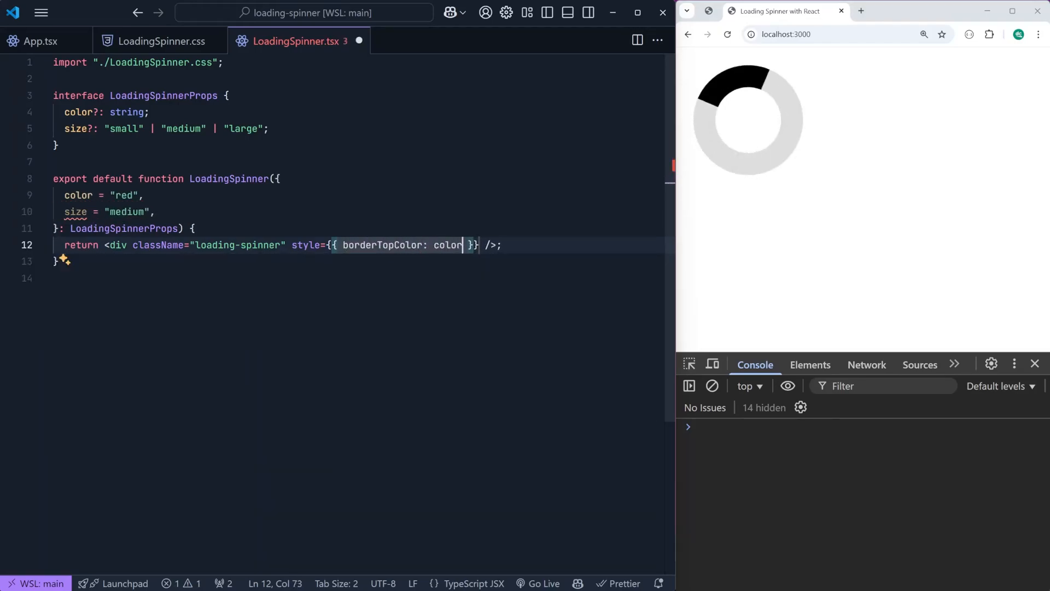
click(144, 195)
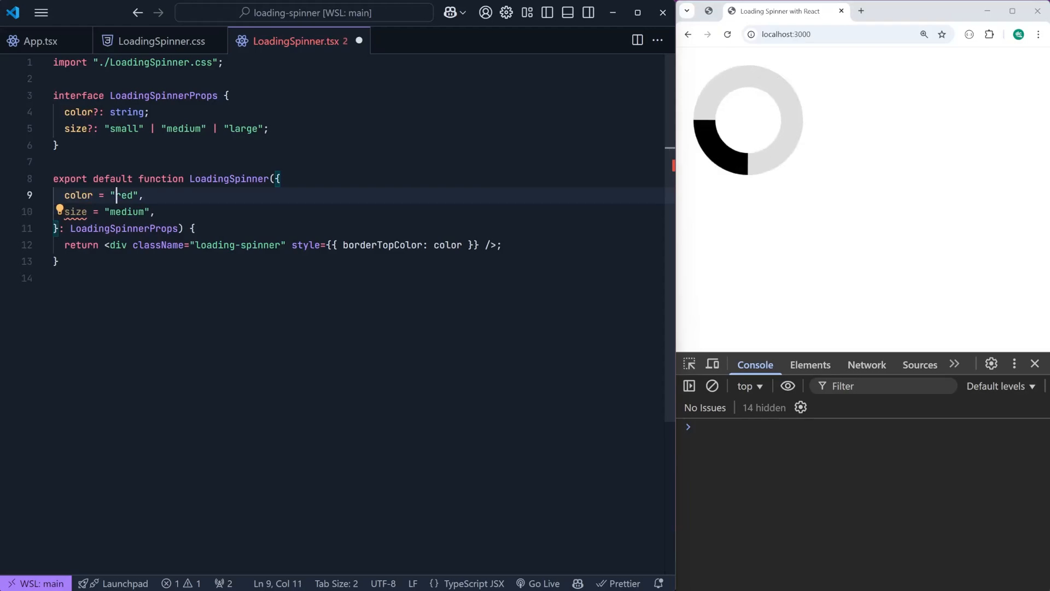
key(ctrl+s)
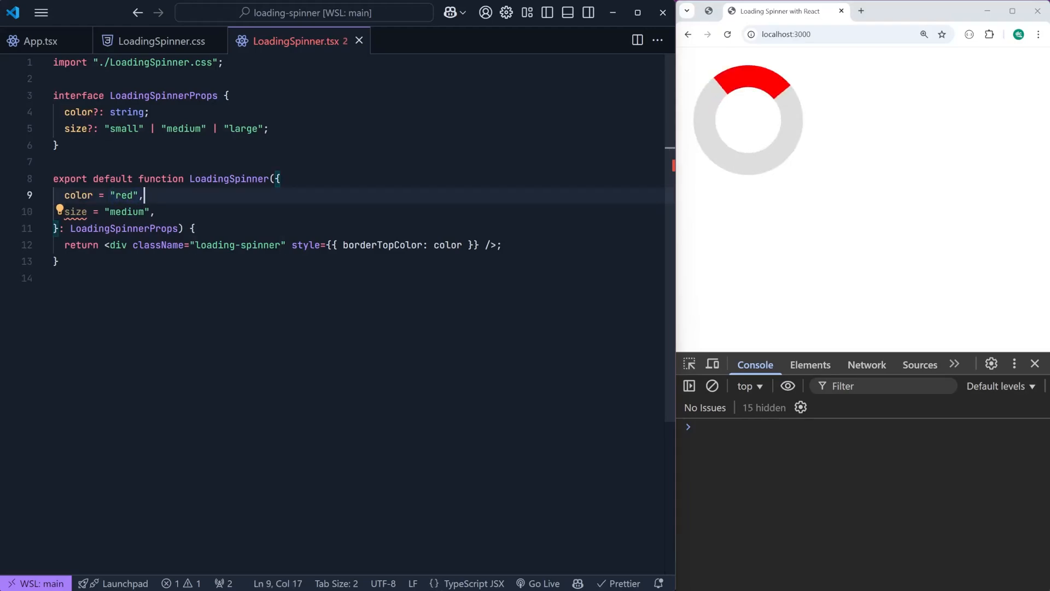
click(766, 220)
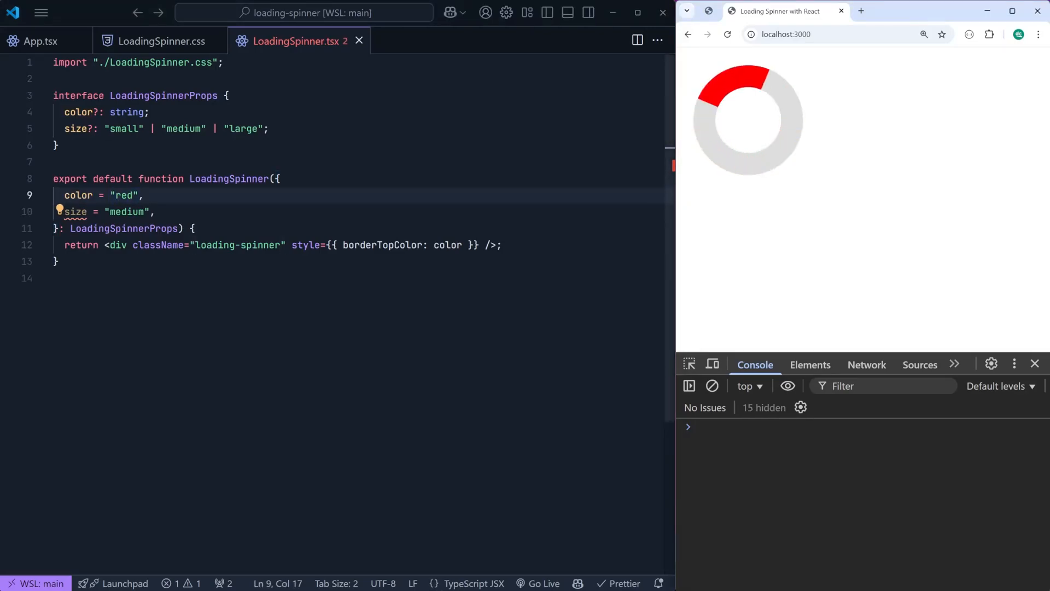
Step: Pass color="blue" to <LoadingSpinner /> in App.tsx and save so the spinner turns blue
key(ctrl+Tab)
key(Down)
key(Up)
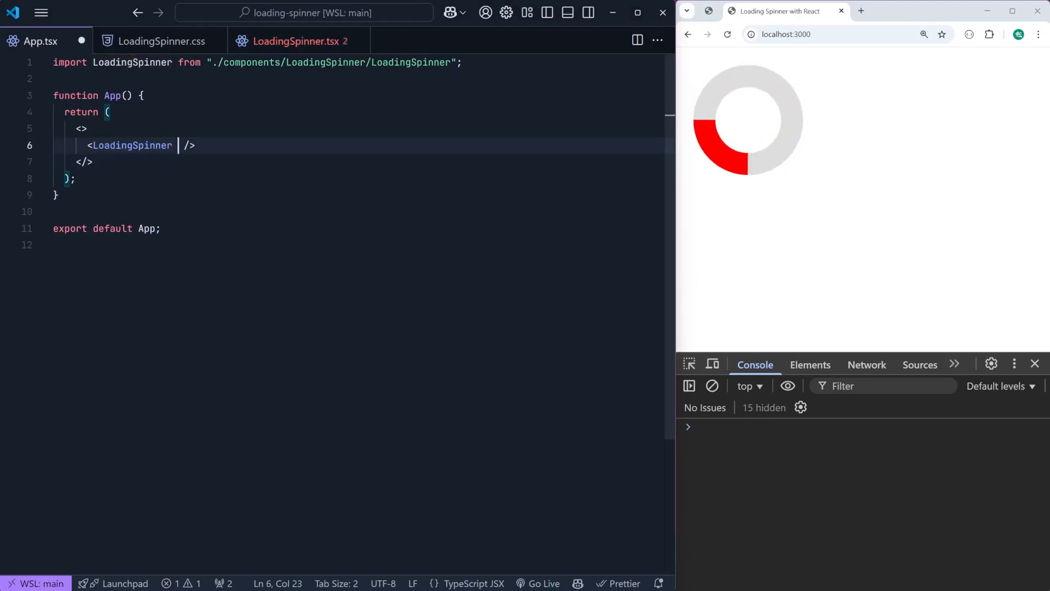
text(co)
key(Tab)
text(blue)
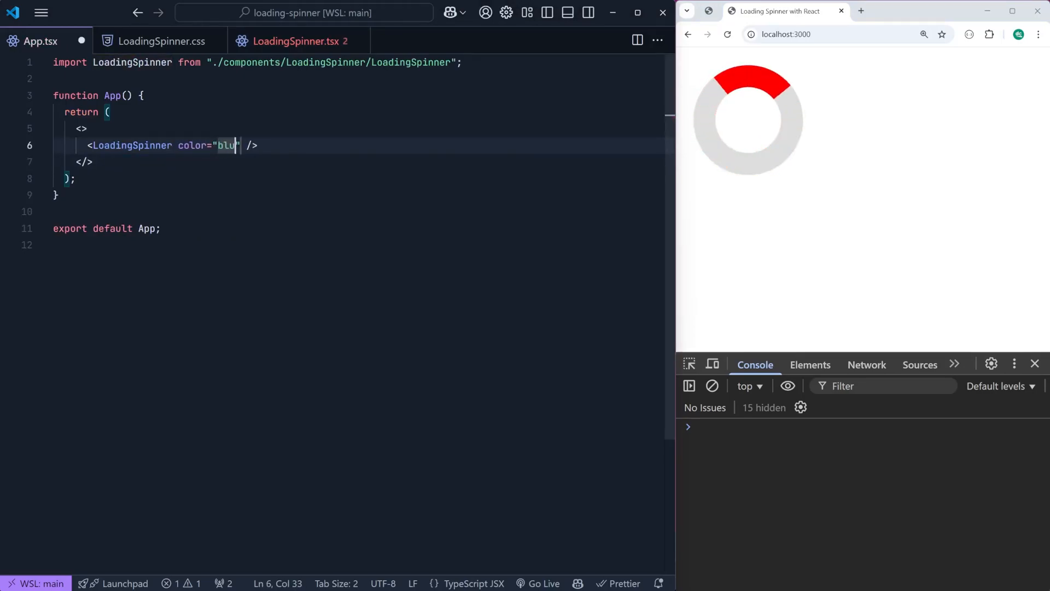
key(ctrl+s)
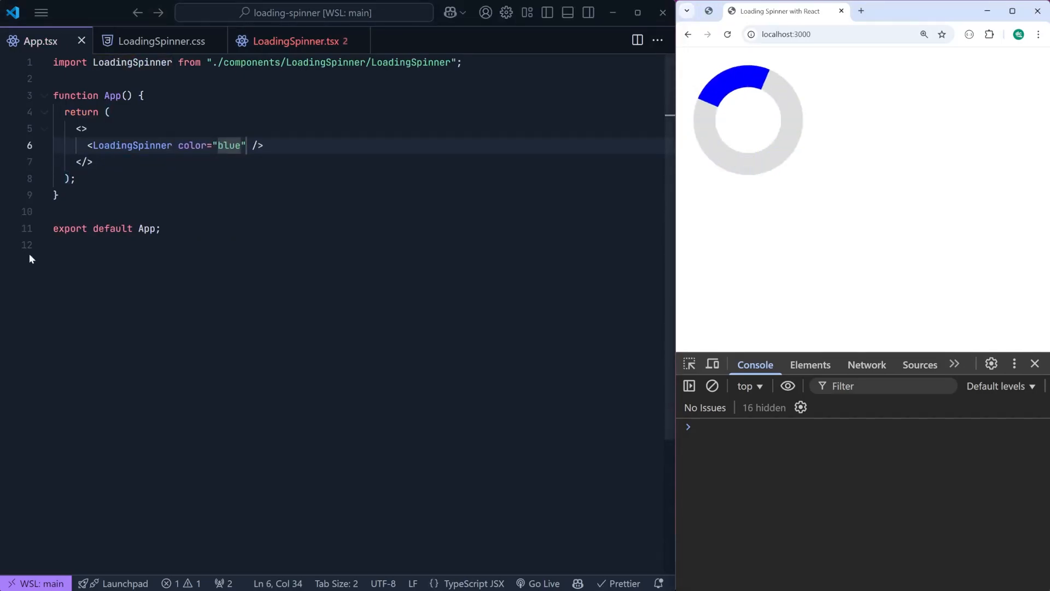
key(ctrl+Tab)
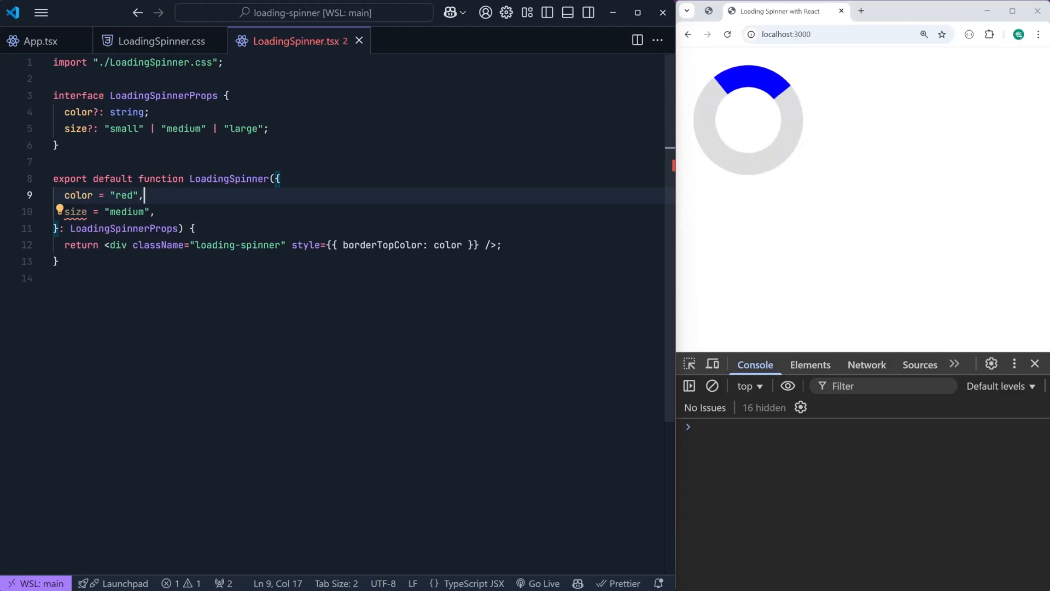
Step: Add a .loading-spinner--small rule setting --loading-spinner-size: 25px in the stylesheet
click(157, 42)
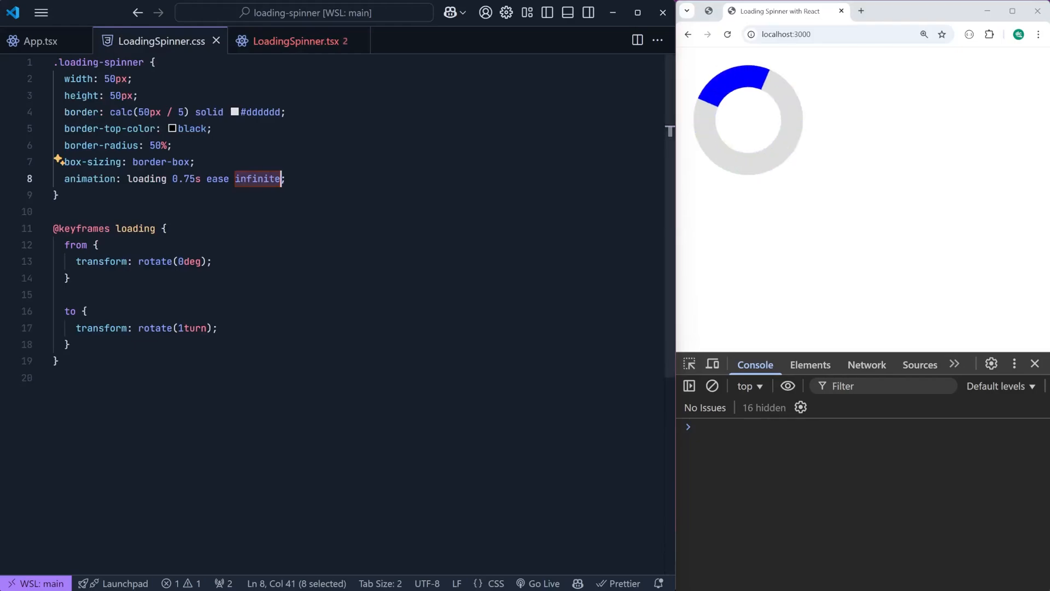
key(Down)
key(Down)
key(Up)
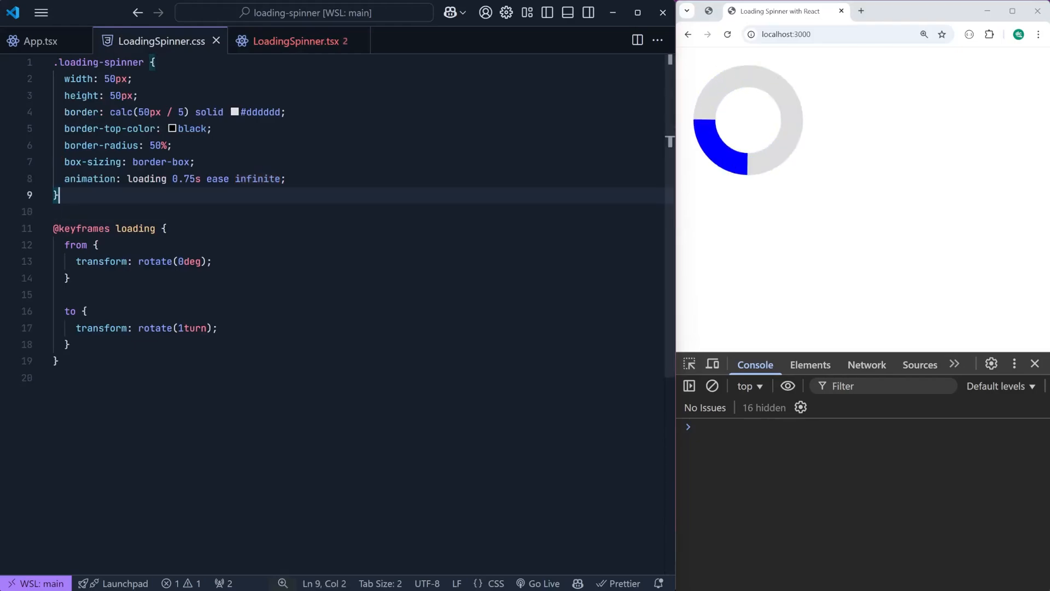
key(Return)
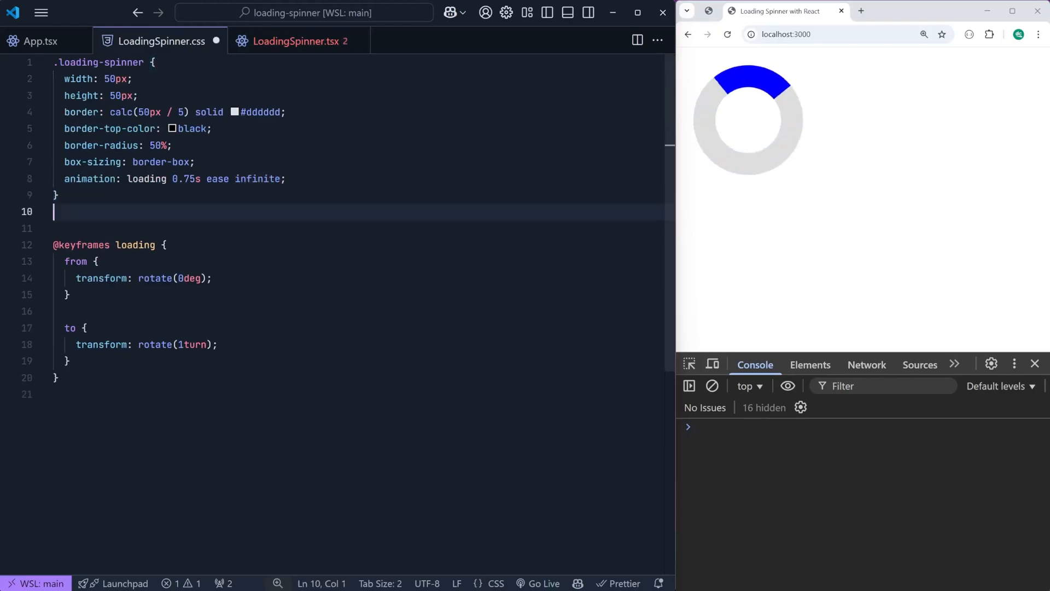
key(Return)
text(.load)
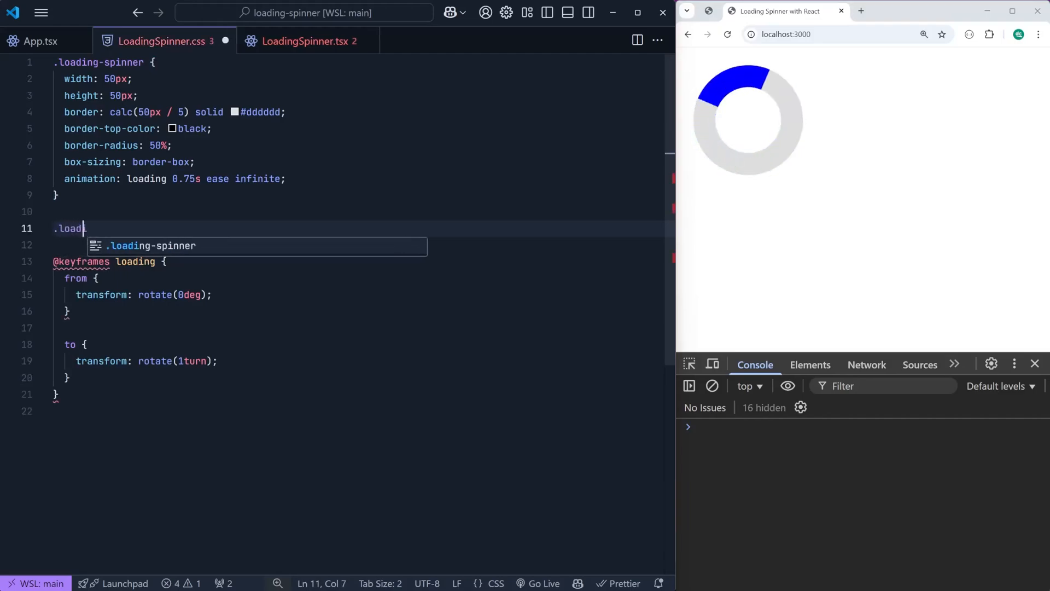
text(ing-spinner-)
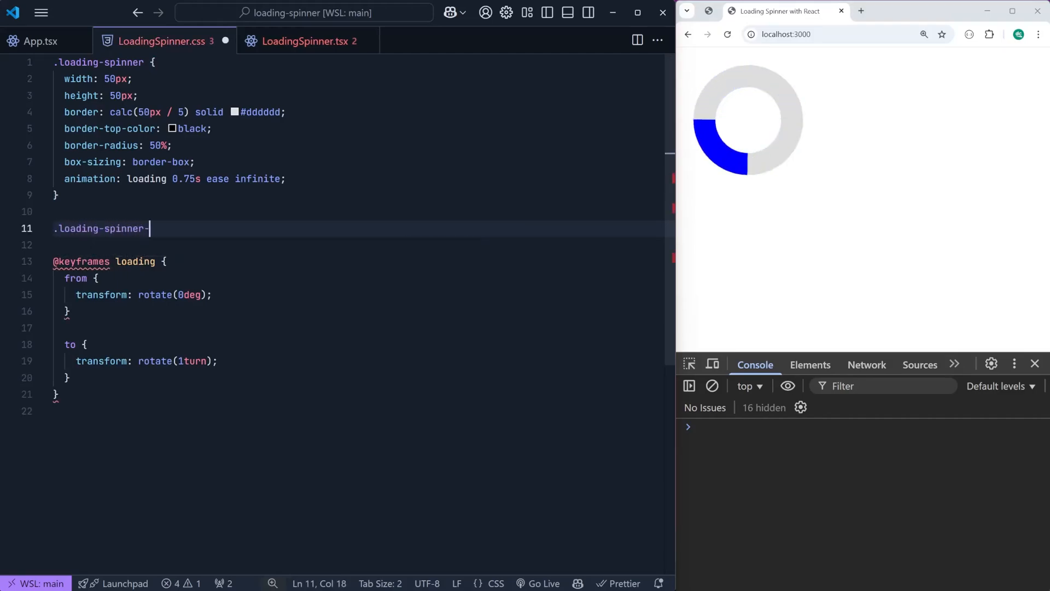
text(small {)
key(Return)
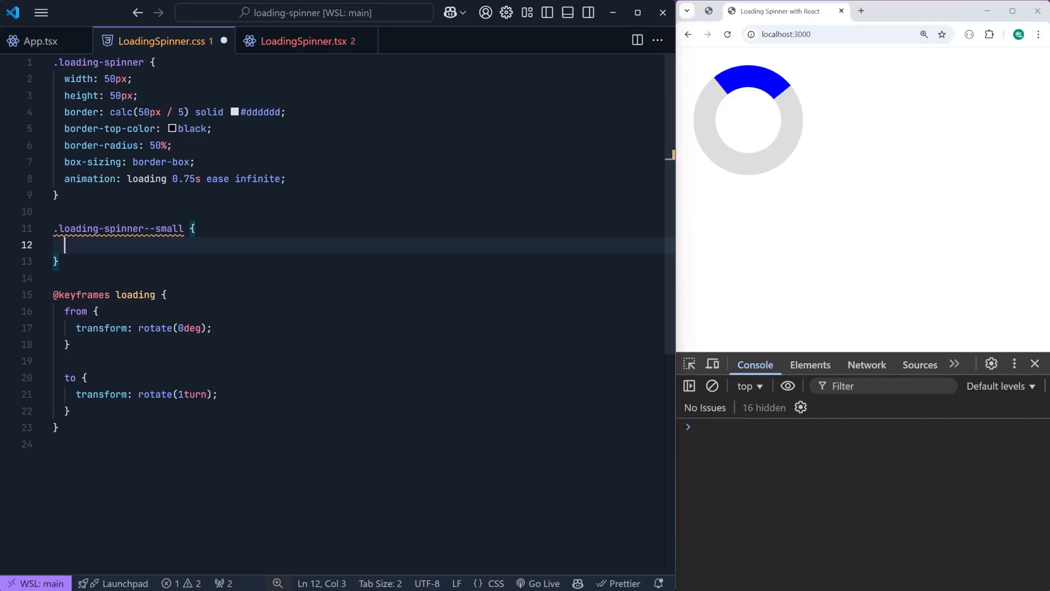
text(--loadi)
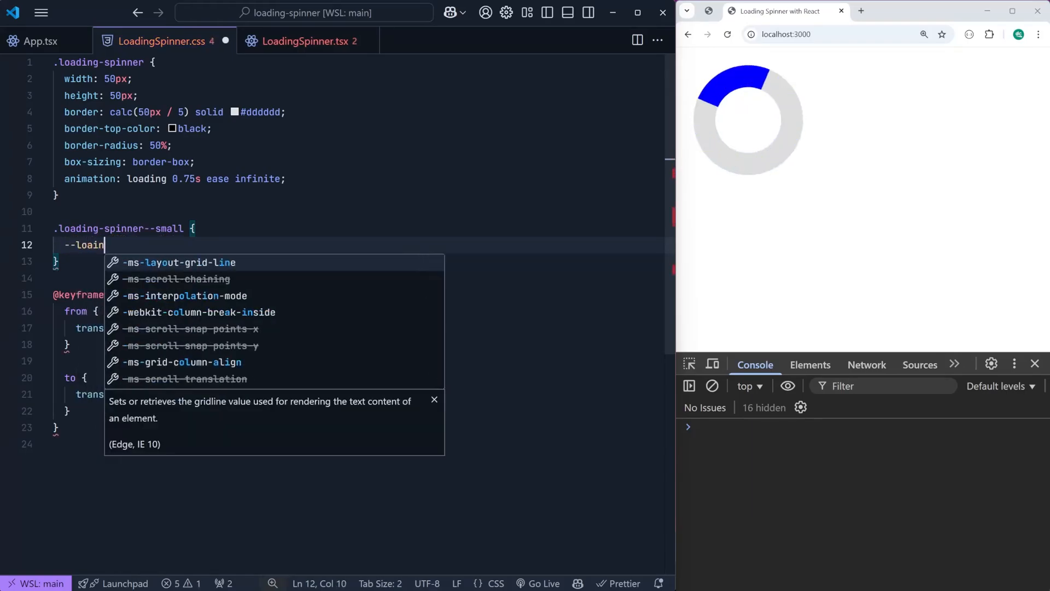
key(BackSpace)
key(BackSpace)
text(ading-spinn)
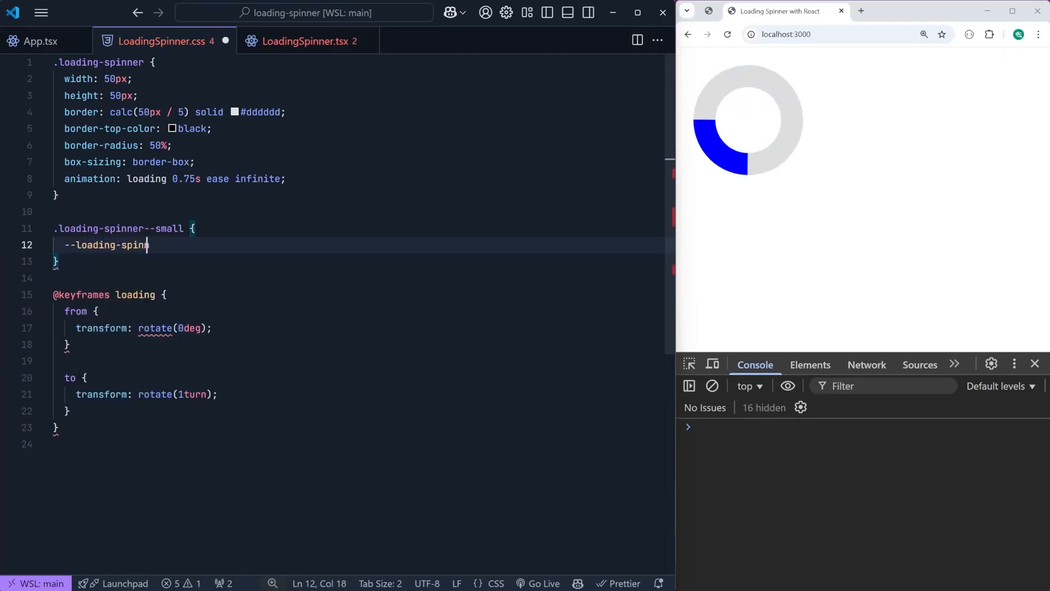
text(ize: 25px;)
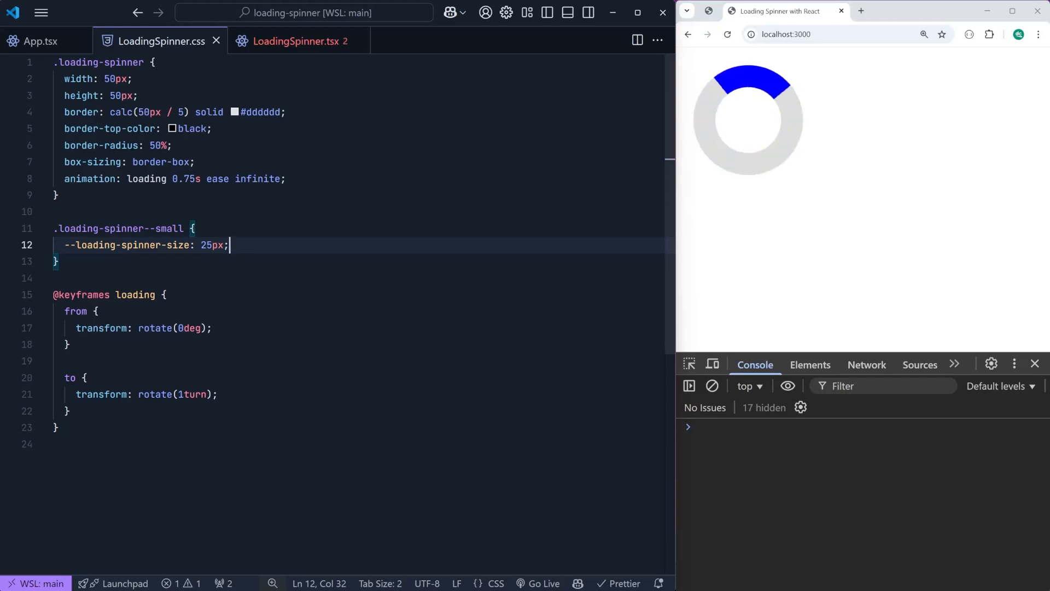
key(ctrl+shift+Left)
key(ctrl+shift+Left)
key(ctrl+shift+Left)
key(ctrl+shift+Left)
key(ctrl+shift+Left)
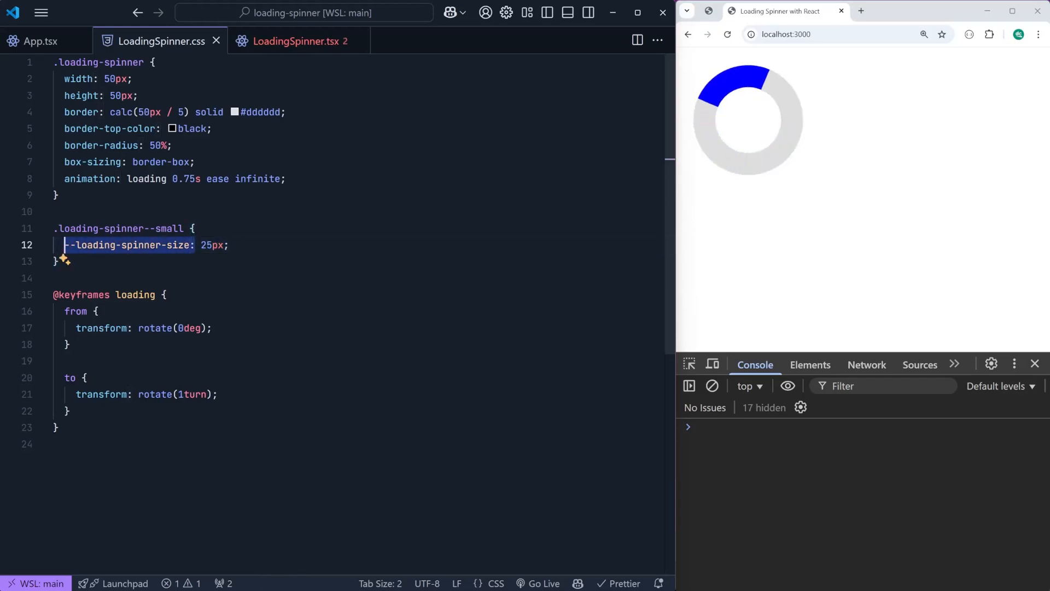
click(176, 244)
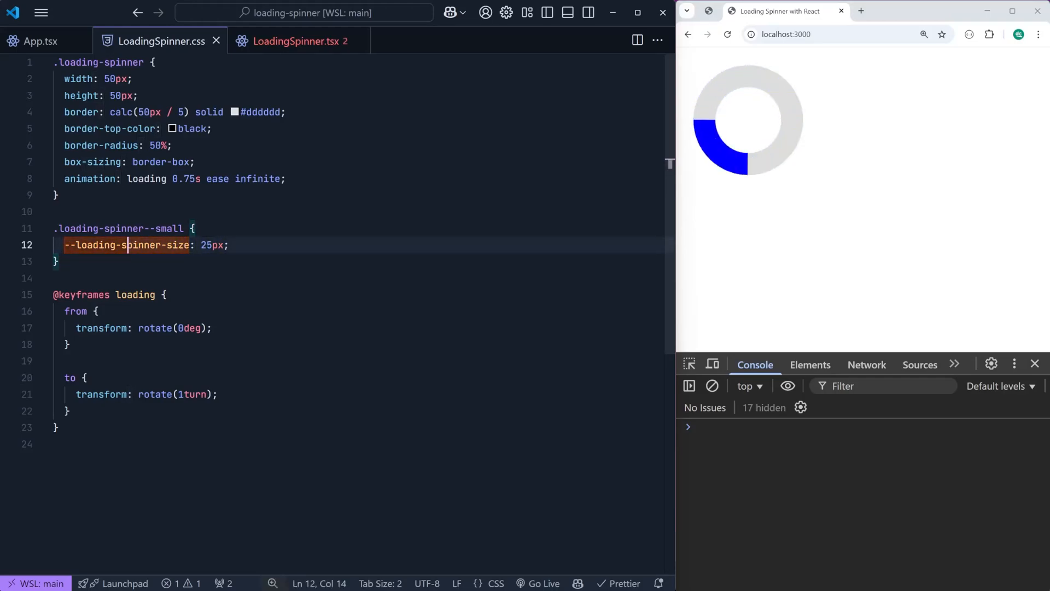
drag(176, 245, 193, 246)
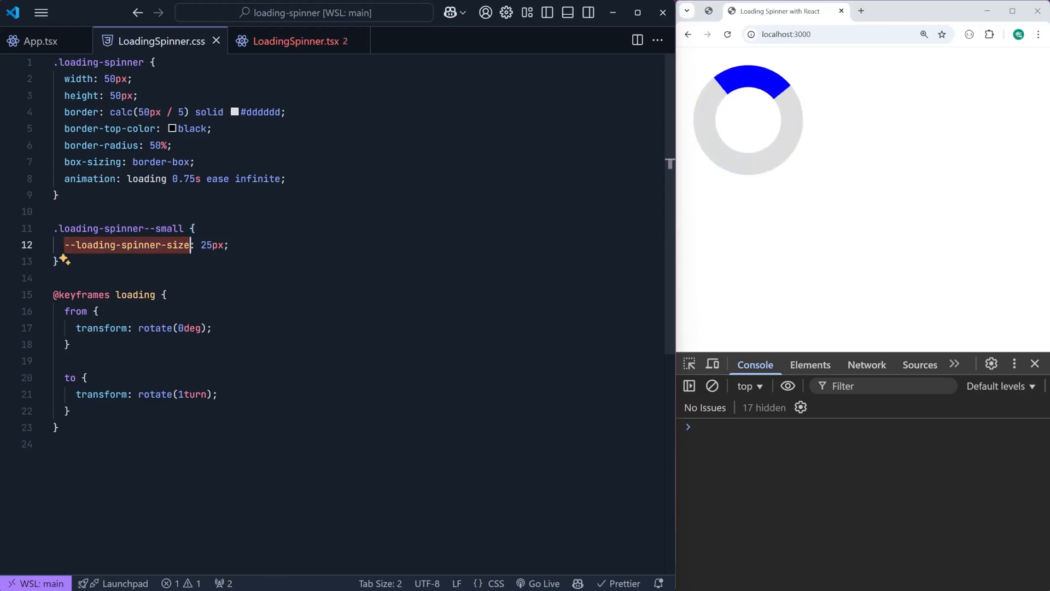
Step: Replace the three 50px width, height and border values with var(--loading-spinner-size) and save
double_click(115, 79)
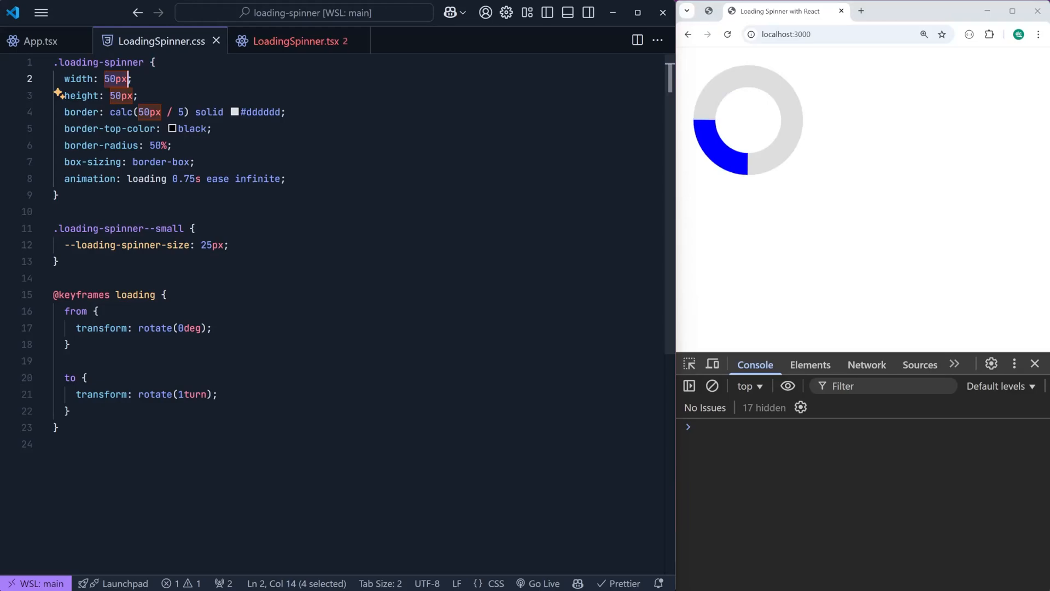
key(ctrl+d)
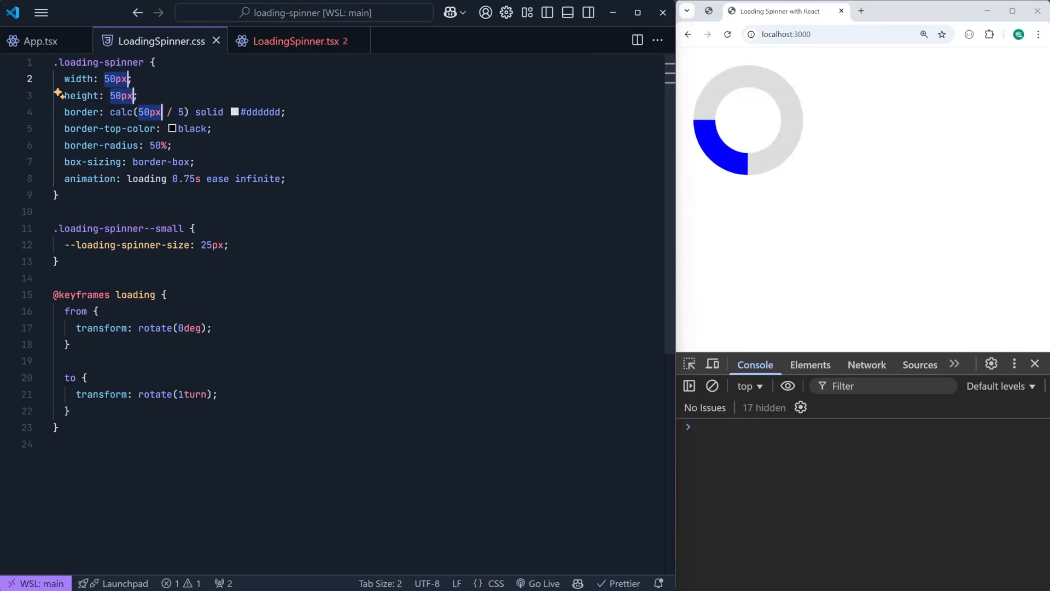
key(ctrl+d)
text(var()
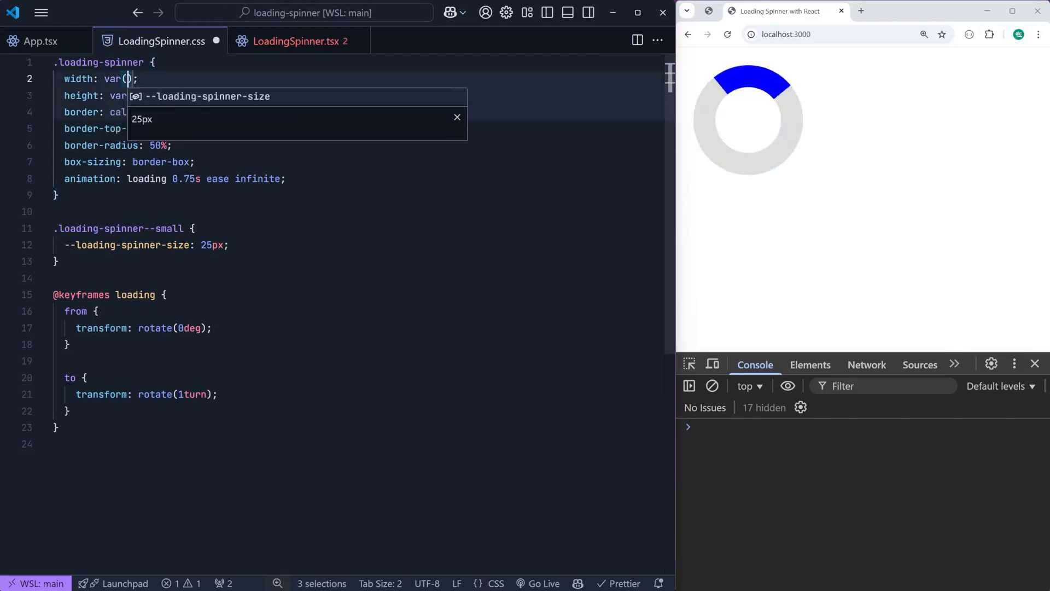
key(Tab)
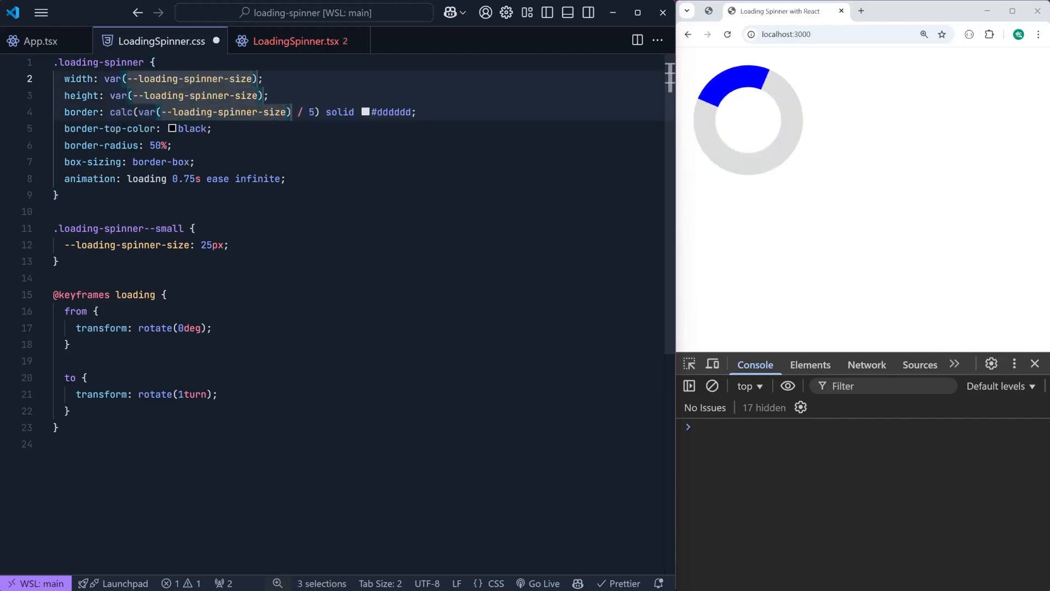
key(ctrl+s)
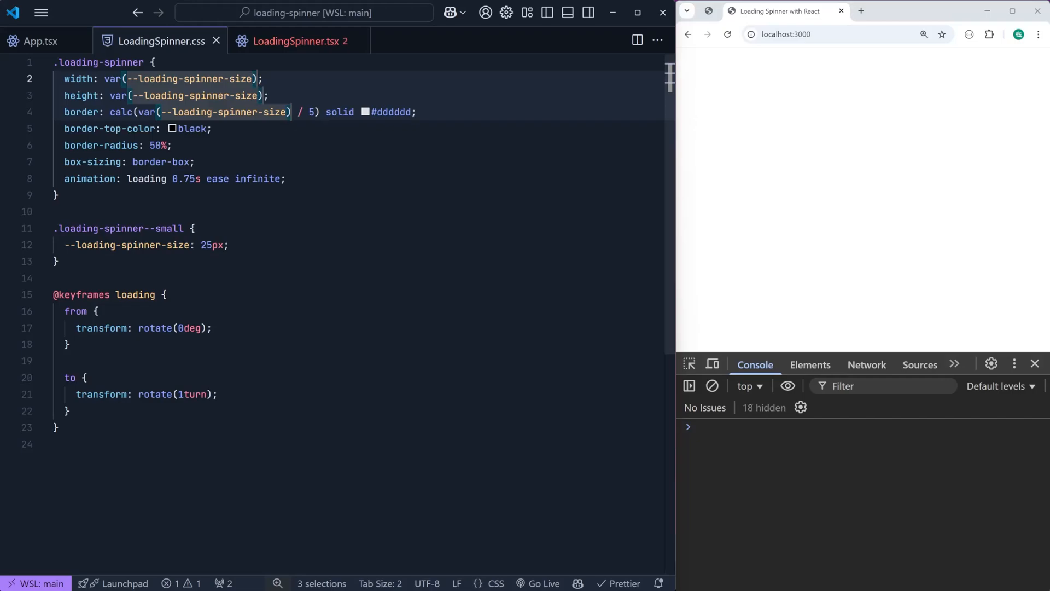
click(369, 145)
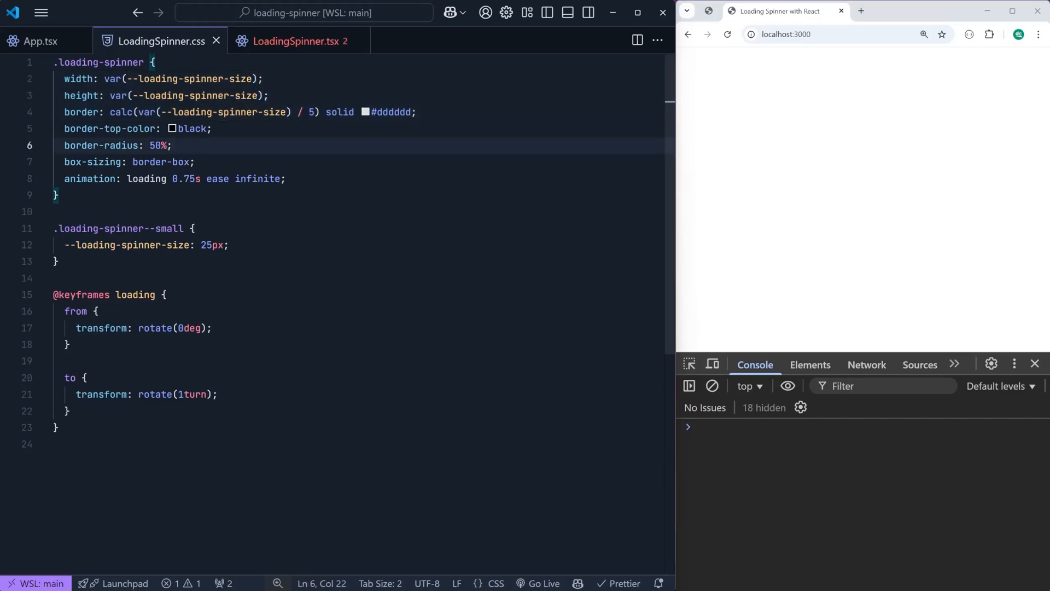
drag(229, 245, 54, 246)
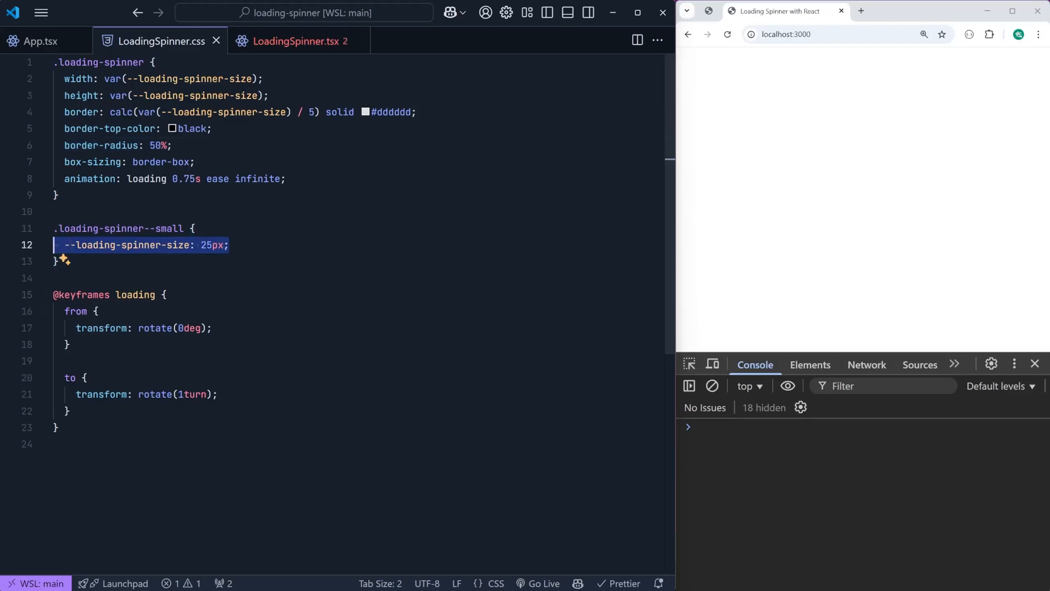
Step: Paste the size declaration into the base .loading-spinner rule and set it to 50px
key(ctrl+c)
click(155, 63)
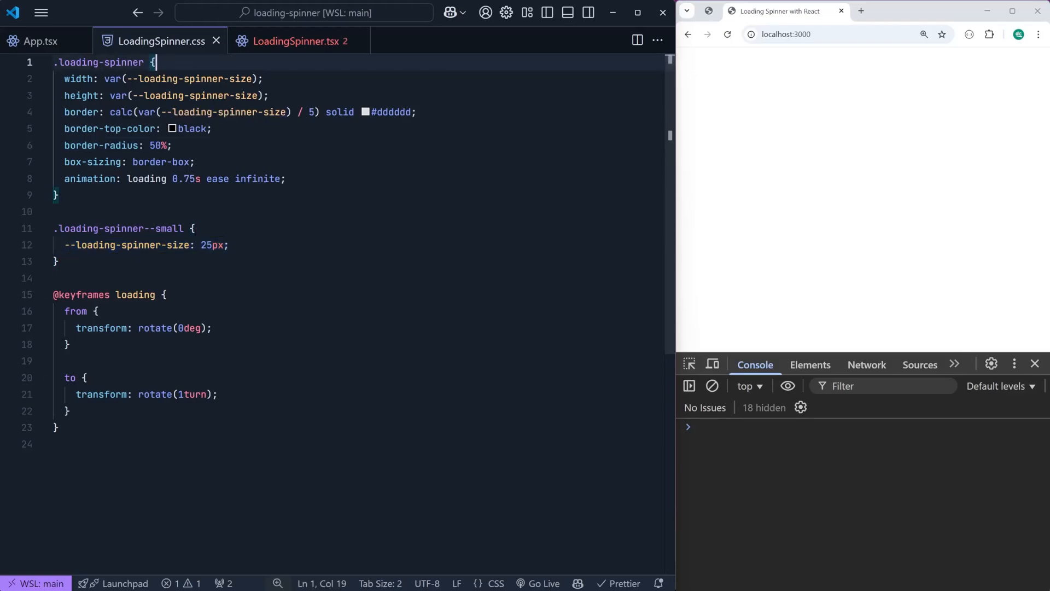
key(Return)
key(ctrl+v)
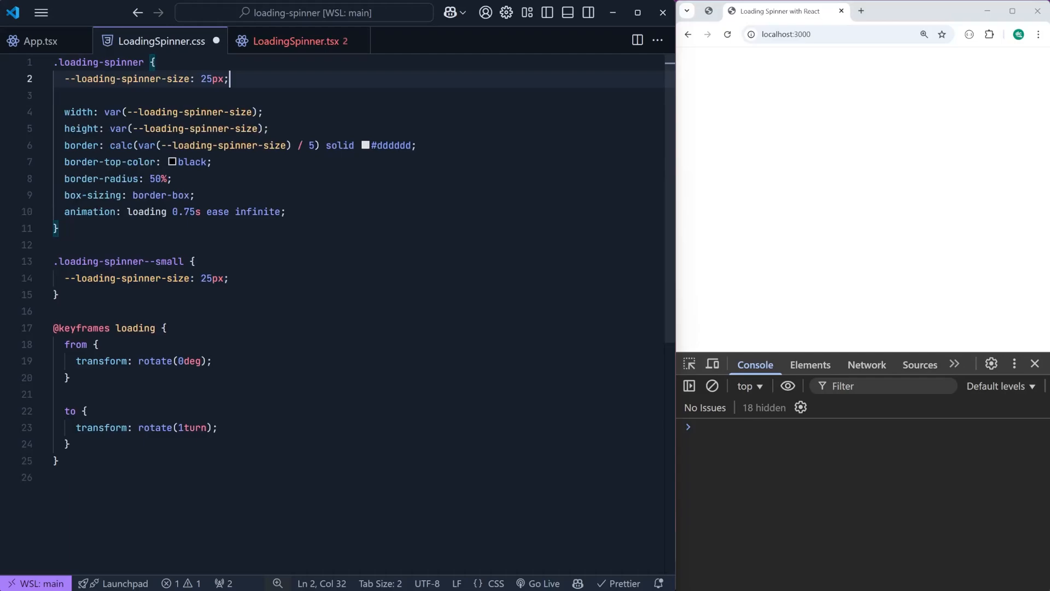
key(Left)
key(ctrl+shift+Left)
text(50)
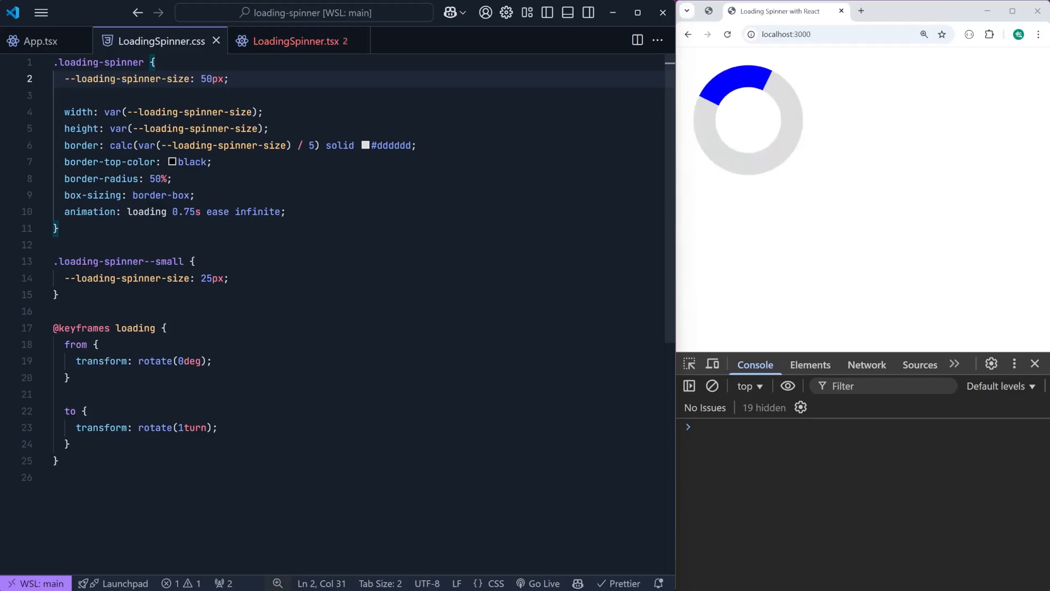
text(;)
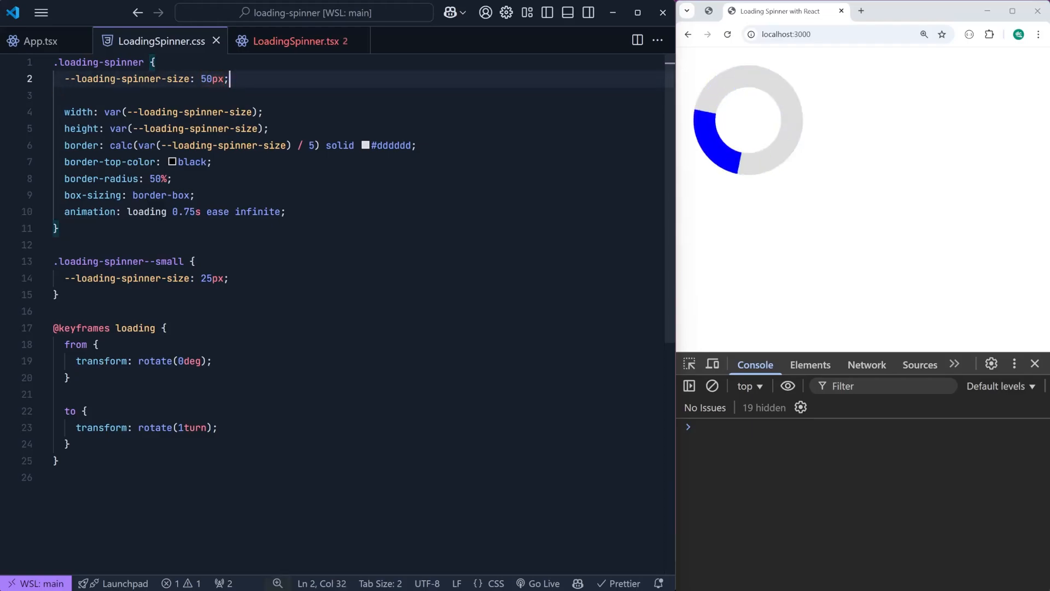
Step: Select the .loading-spinner--small selector and bring up LoadingSpinner.tsx
drag(64, 111, 304, 146)
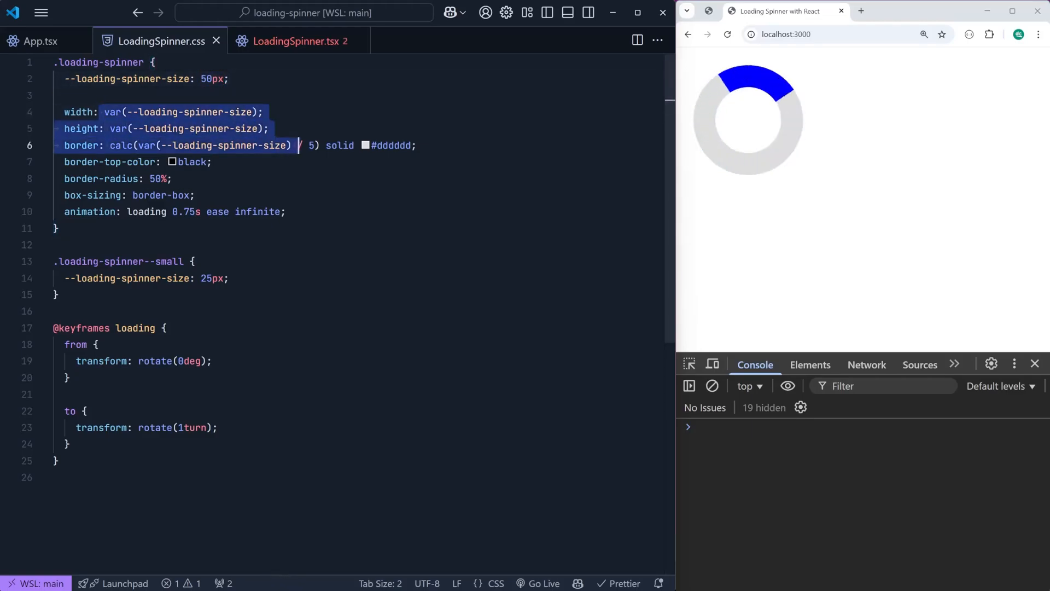
click(304, 145)
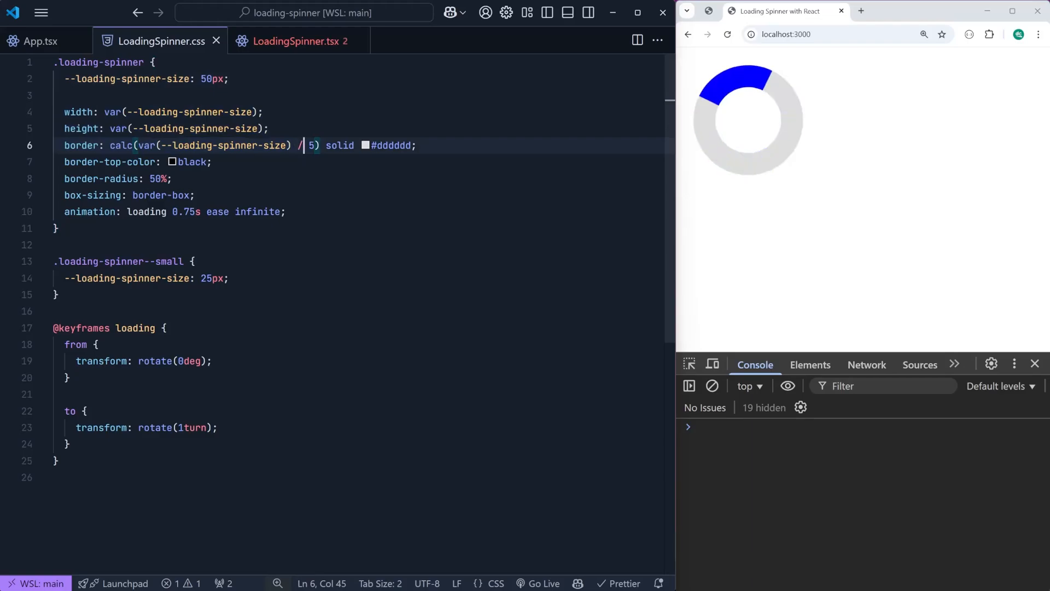
double_click(121, 261)
drag(183, 261, 54, 261)
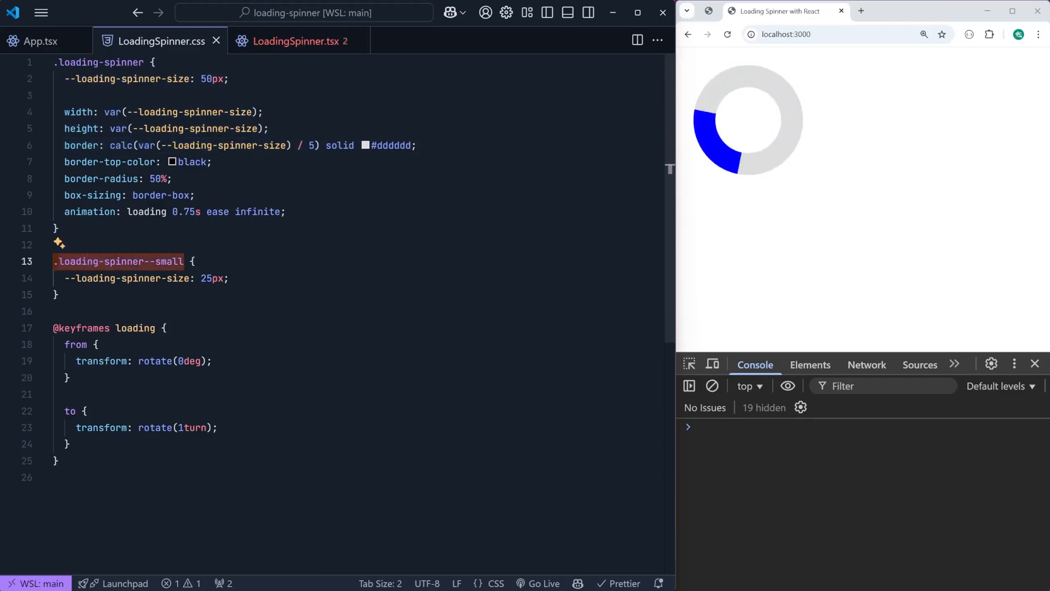
click(296, 41)
Step: Add loading-spinner--small to the div's className and save
click(285, 244)
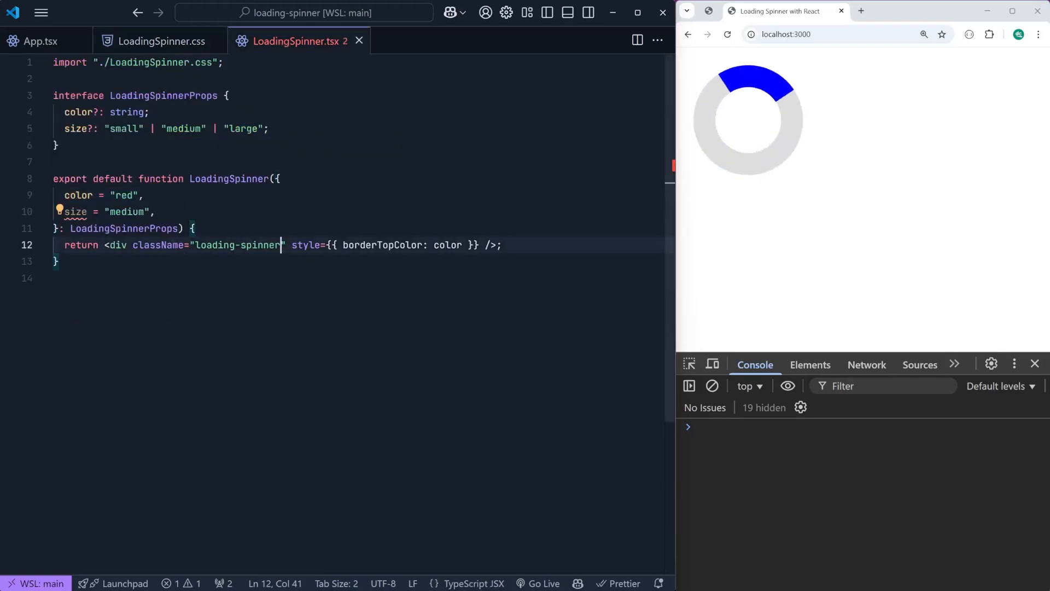
key(ctrl+v)
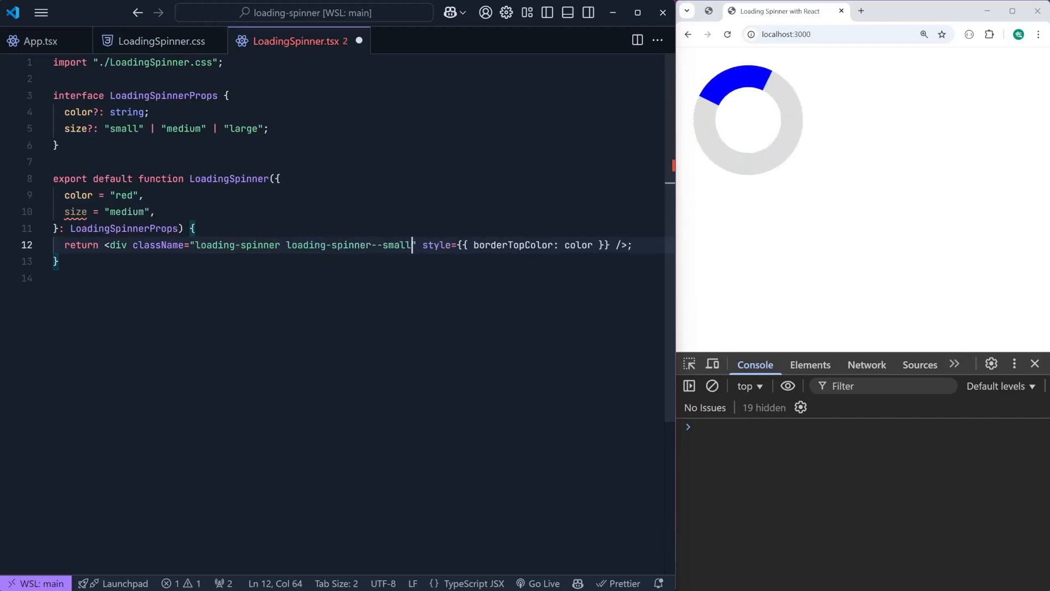
key(ctrl+s)
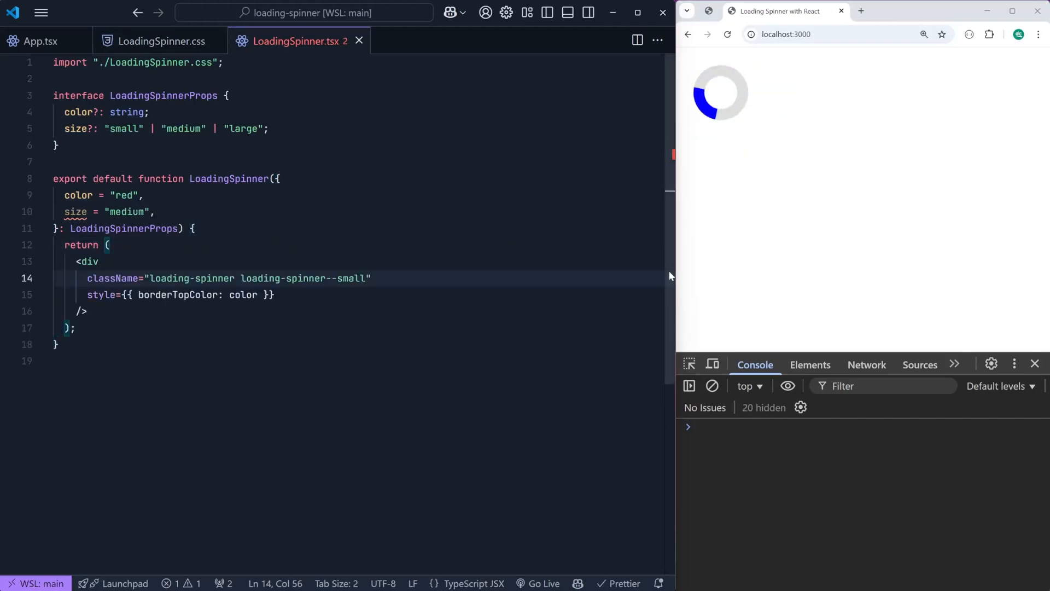
Step: Review the size-based border calculation in the stylesheet, then select small in className
click(160, 42)
double_click(121, 145)
drag(130, 146, 287, 145)
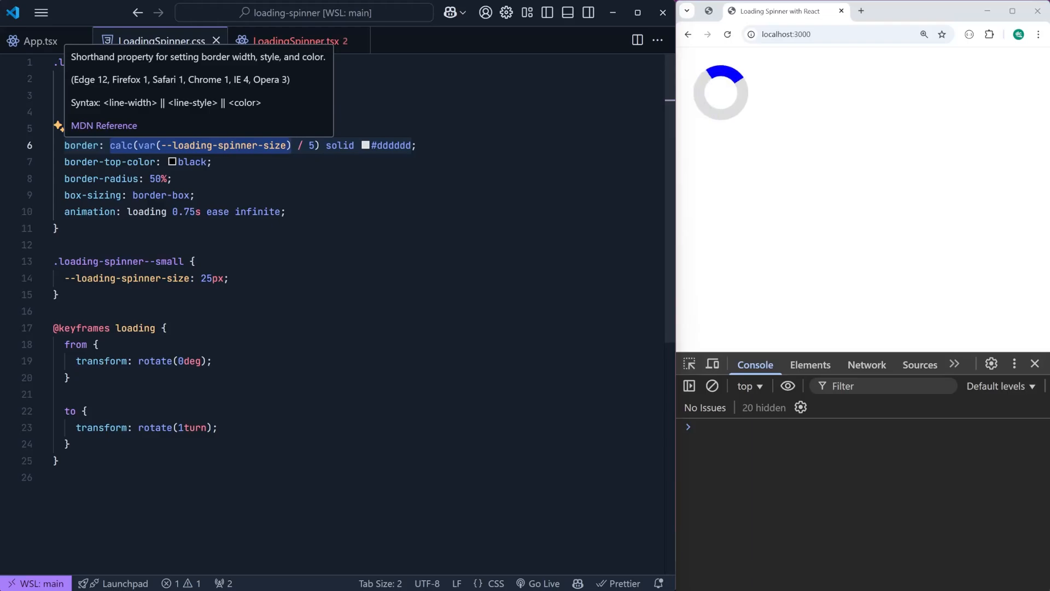
click(296, 41)
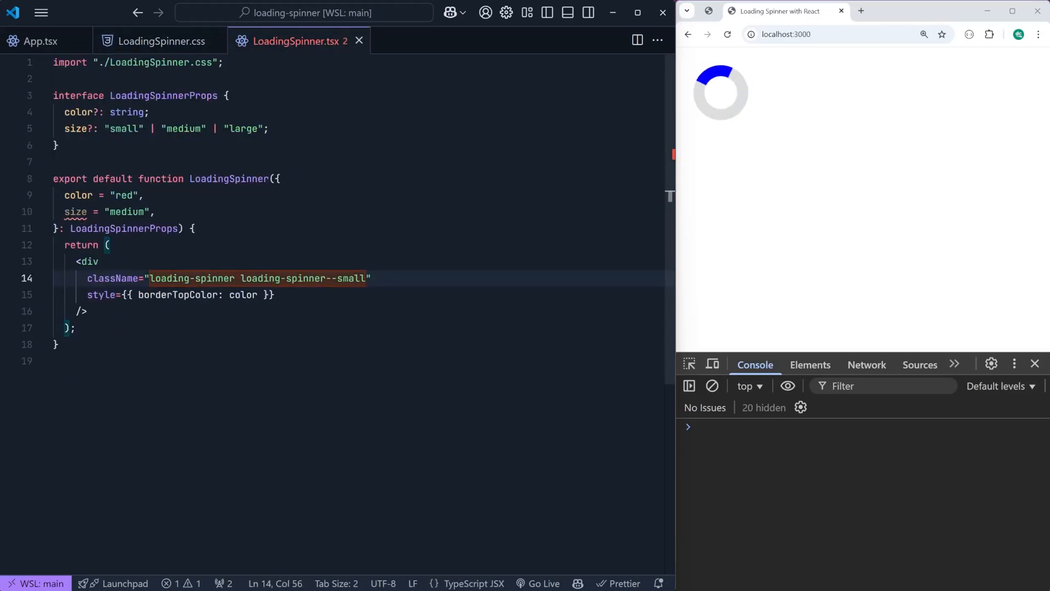
double_click(361, 279)
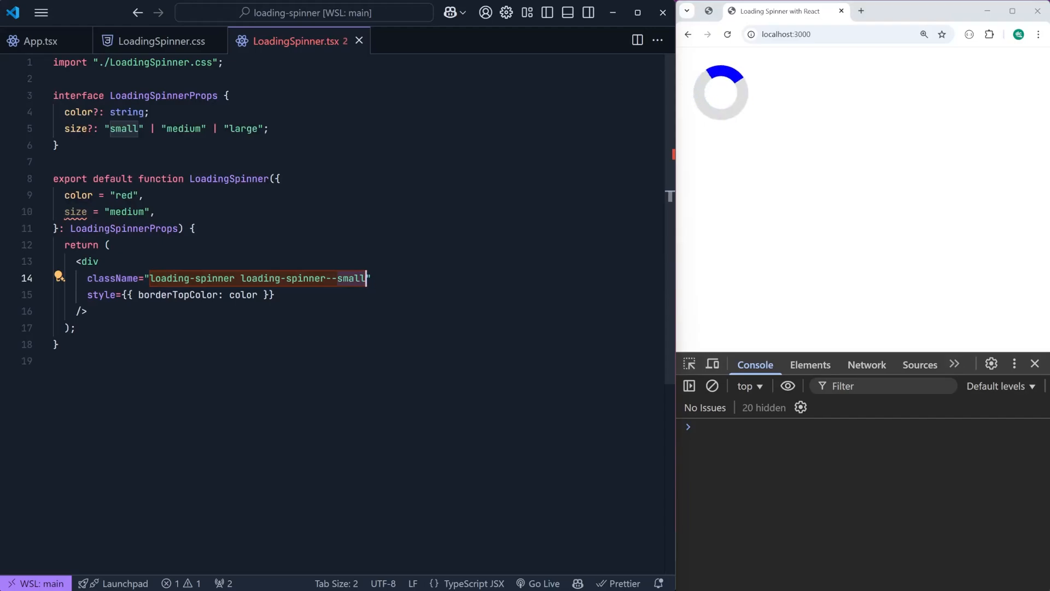
Step: Make className the template literal `loading-spinner loading-spinner--${size}`
click(150, 279)
key(BackSpace)
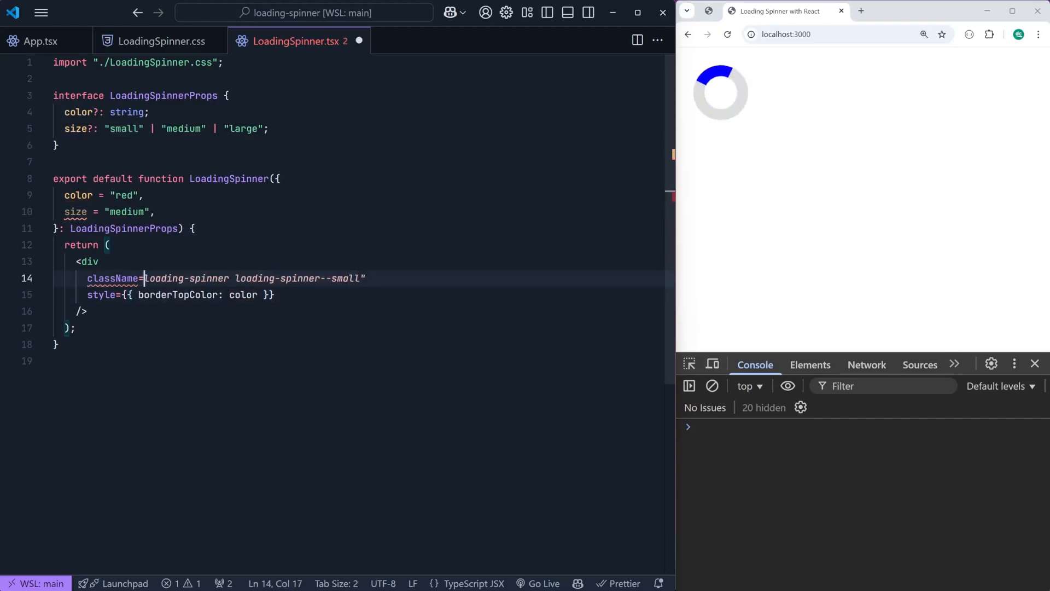
text({)
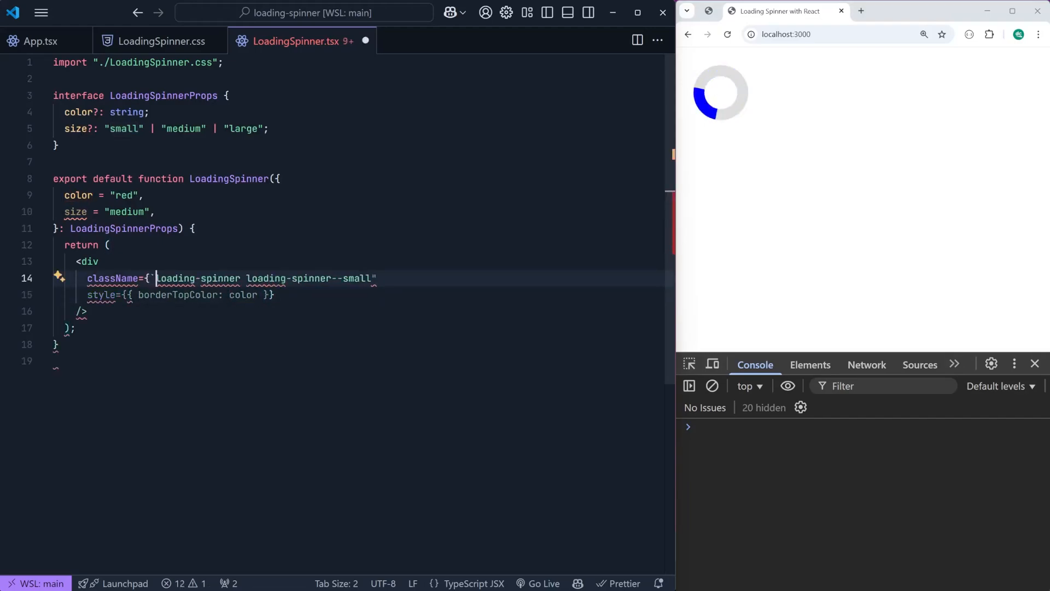
text(`)
key(BackSpace)
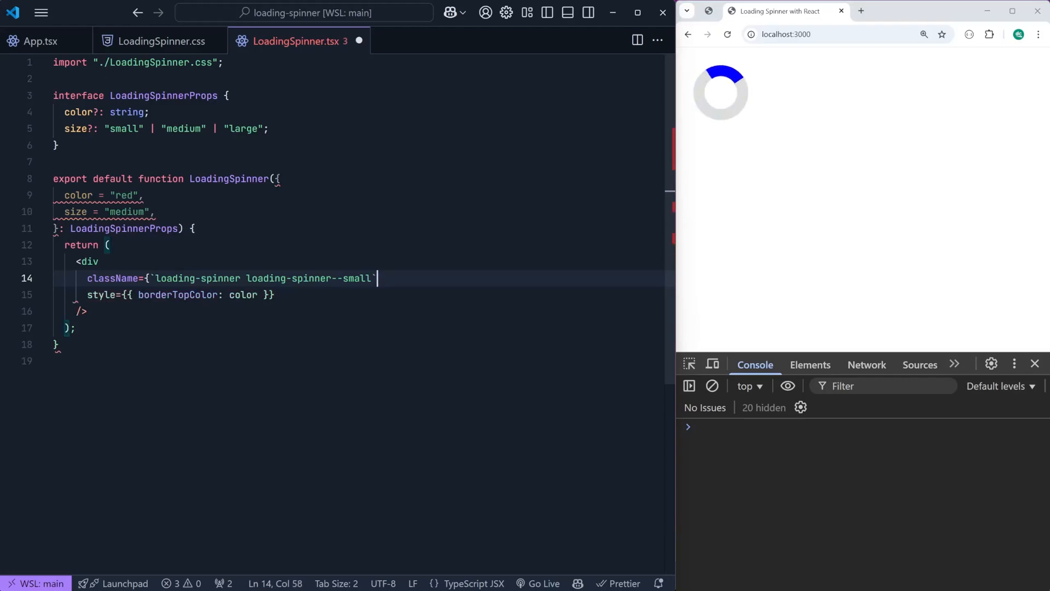
text(`})
double_click(357, 277)
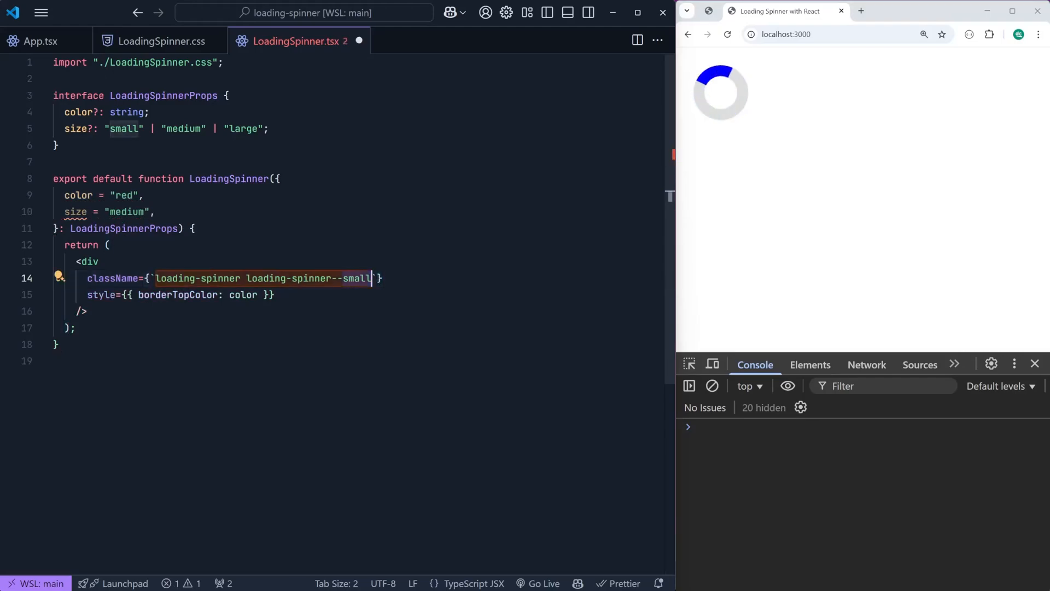
text(${size)
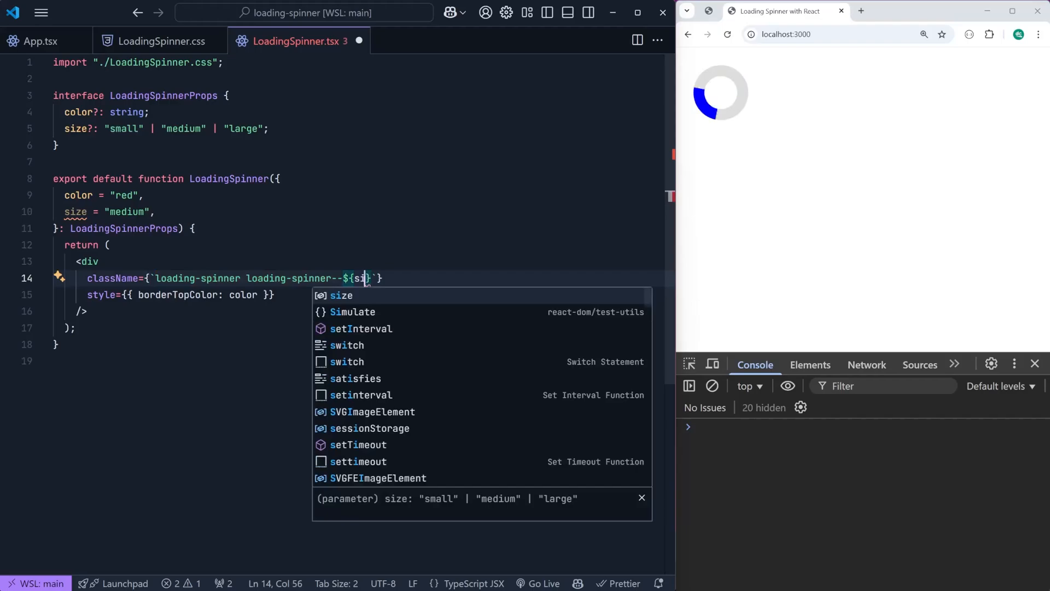
key(Escape)
Step: Review the size prop's type and medium default, then return to the stylesheet
click(242, 212)
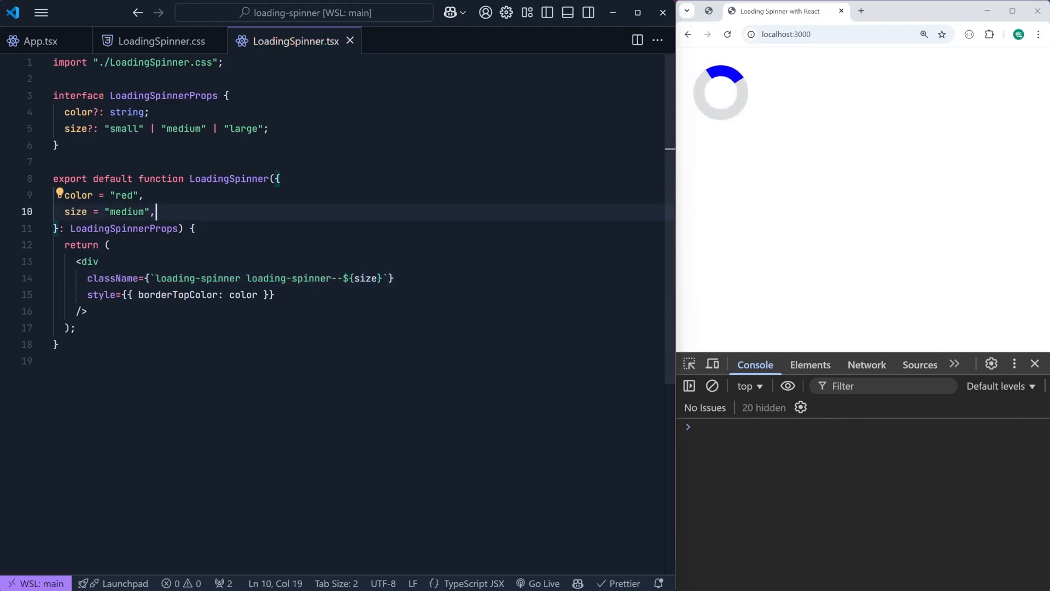
click(123, 128)
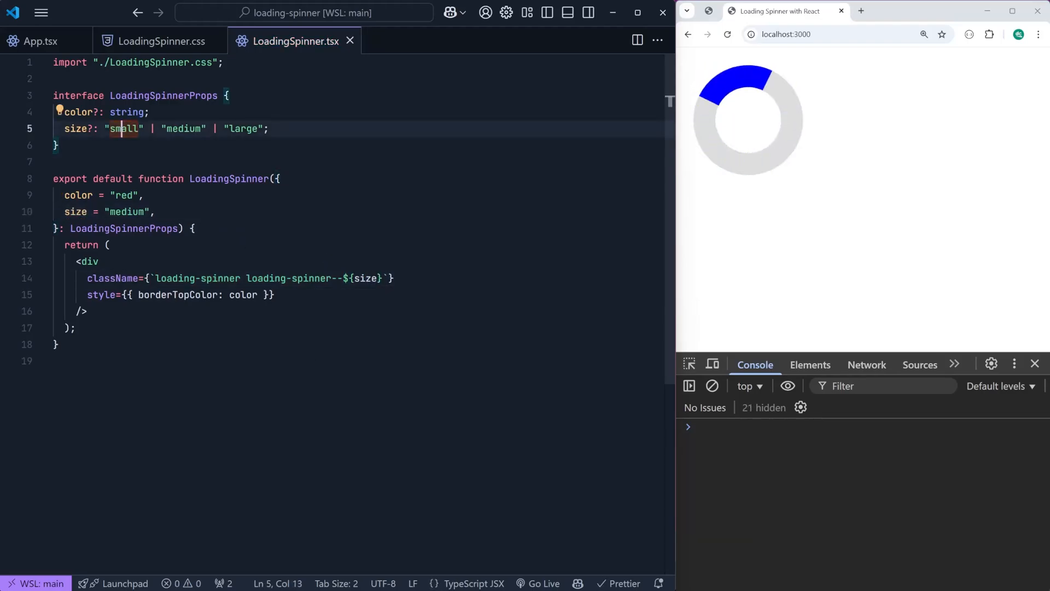
click(383, 278)
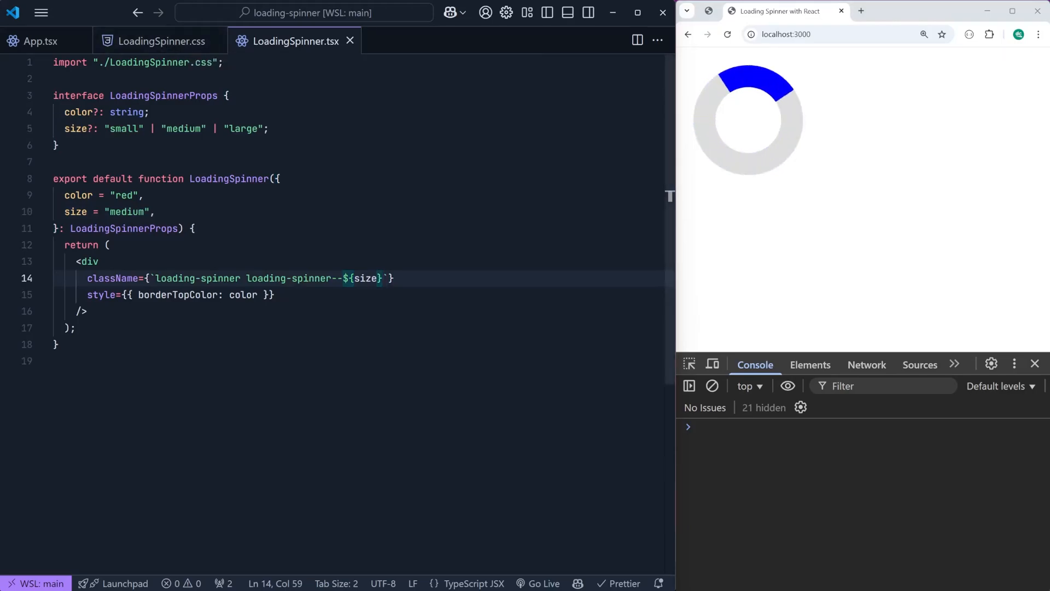
click(161, 41)
Step: Duplicate the small rule twice and rename the copies .loading-spinner--medium and --large
drag(62, 295, 54, 245)
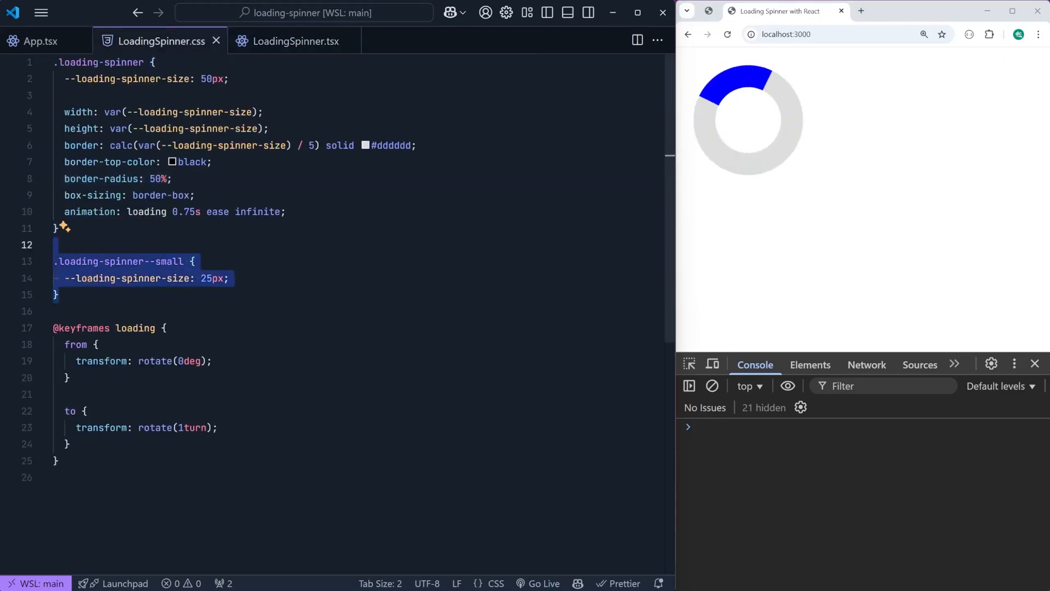
key(shift+alt+Down)
key(shift+alt+Down)
click(186, 327)
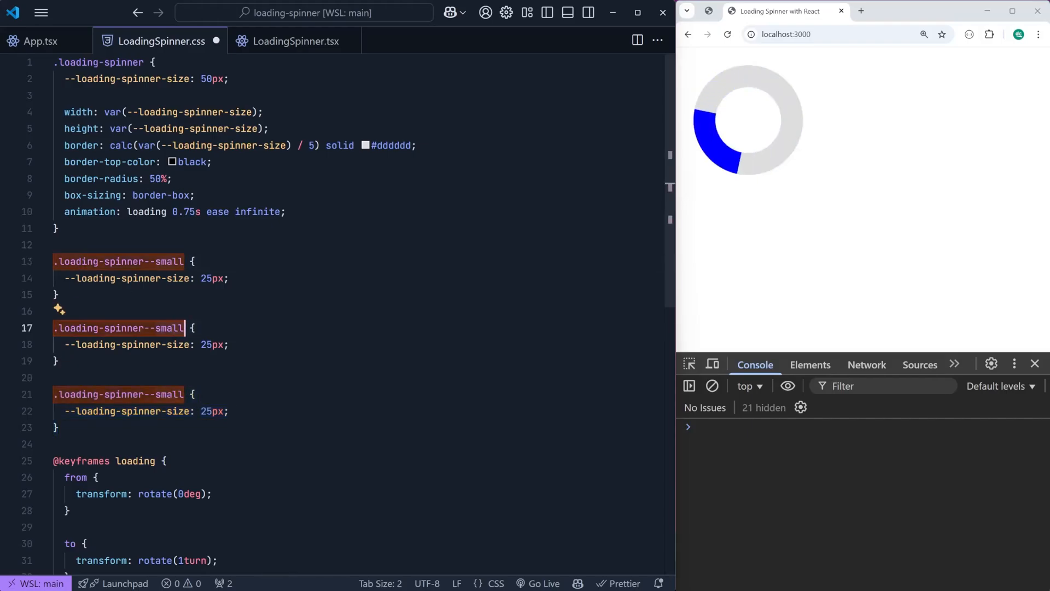
text(medium)
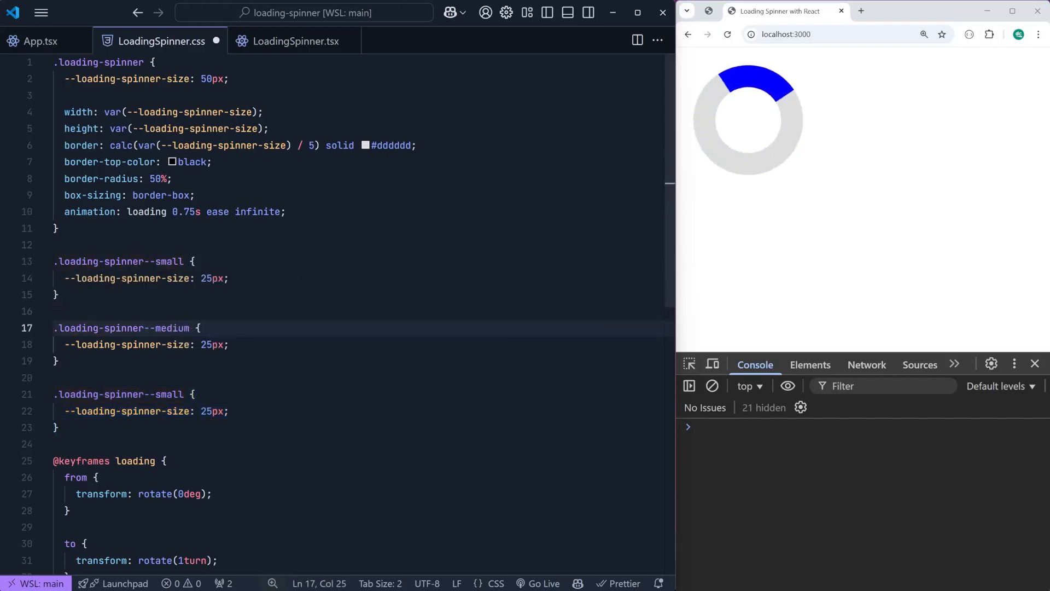
double_click(169, 394)
text(large)
click(246, 294)
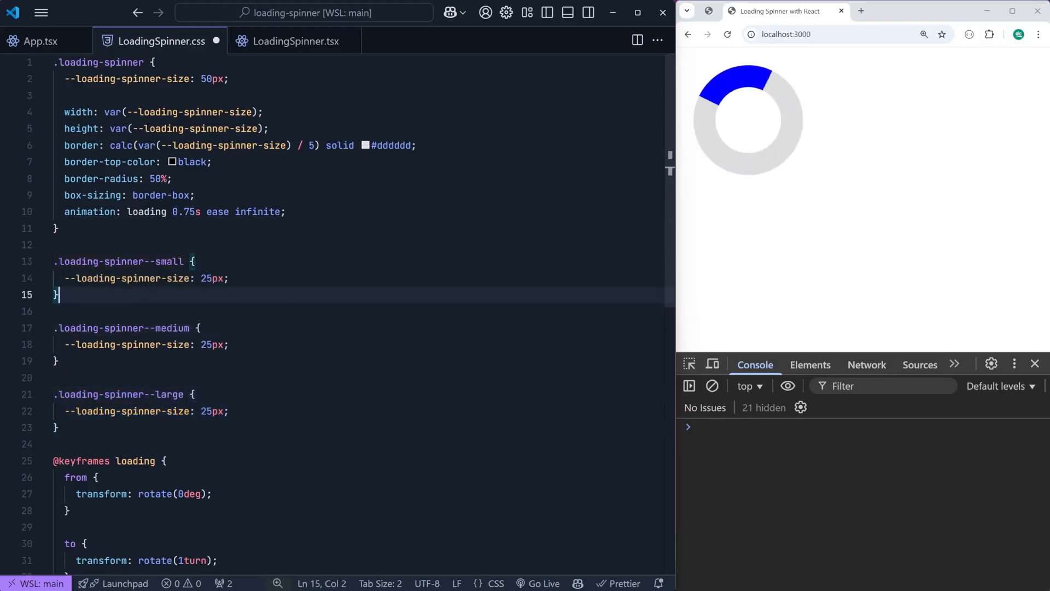
Step: Set the medium rule's size variable to 50px and the large rule's to 75px
double_click(212, 79)
key(ctrl+c)
double_click(212, 345)
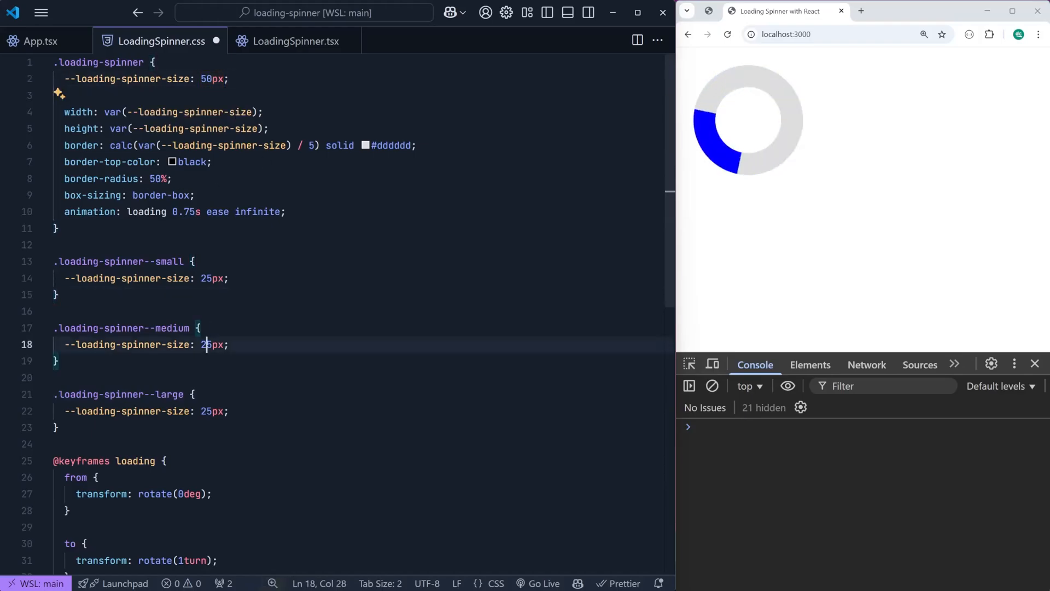
key(ctrl+v)
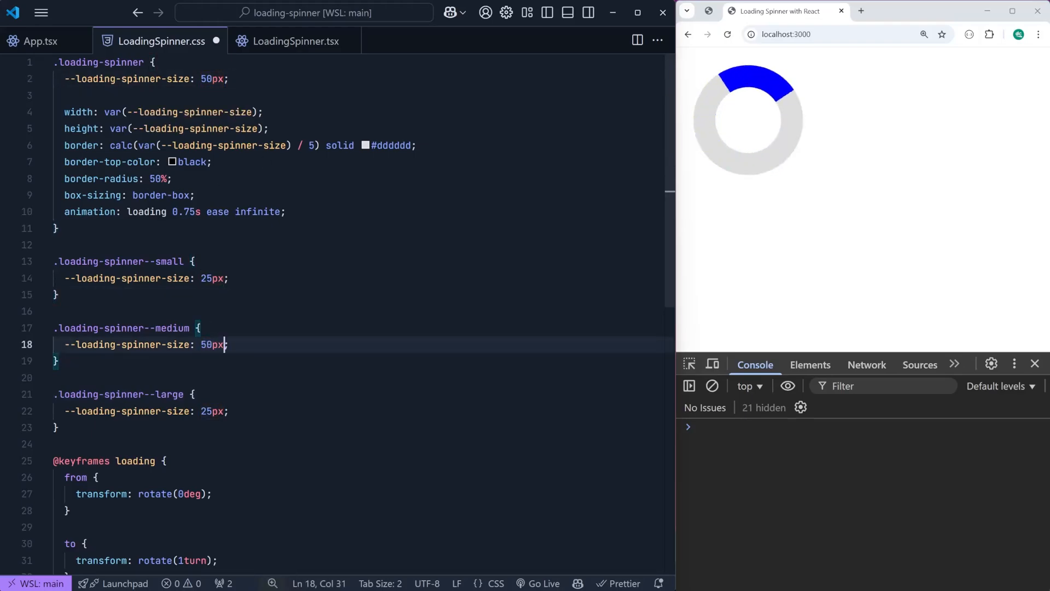
double_click(212, 411)
text(75px)
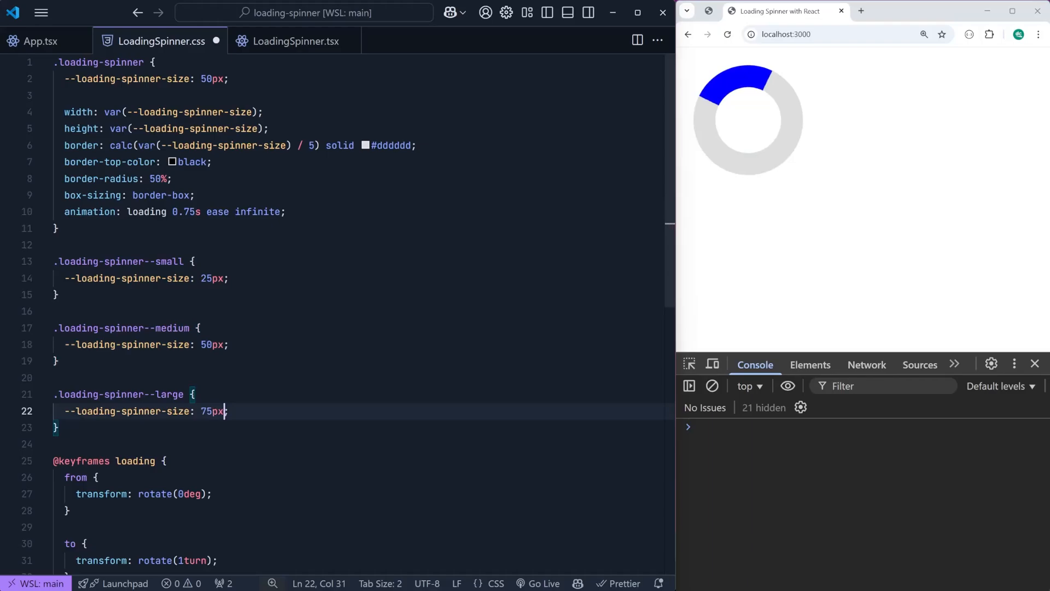
Step: Pass size="large" to <LoadingSpinner> in App.tsx, save, and check the larger spinner
click(33, 43)
text(s)
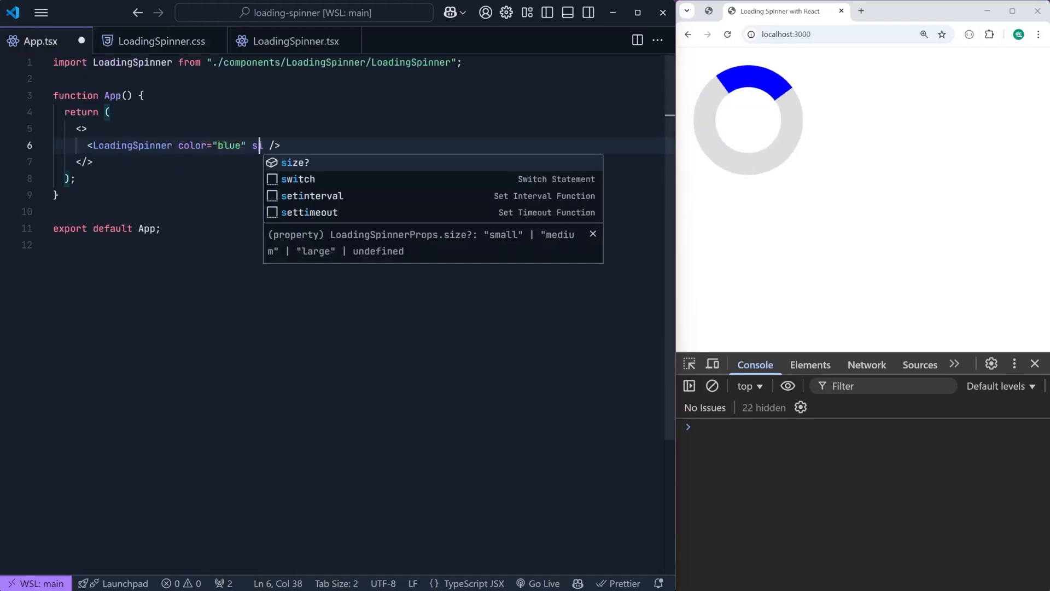
text(ize="large)
key(ctrl+s)
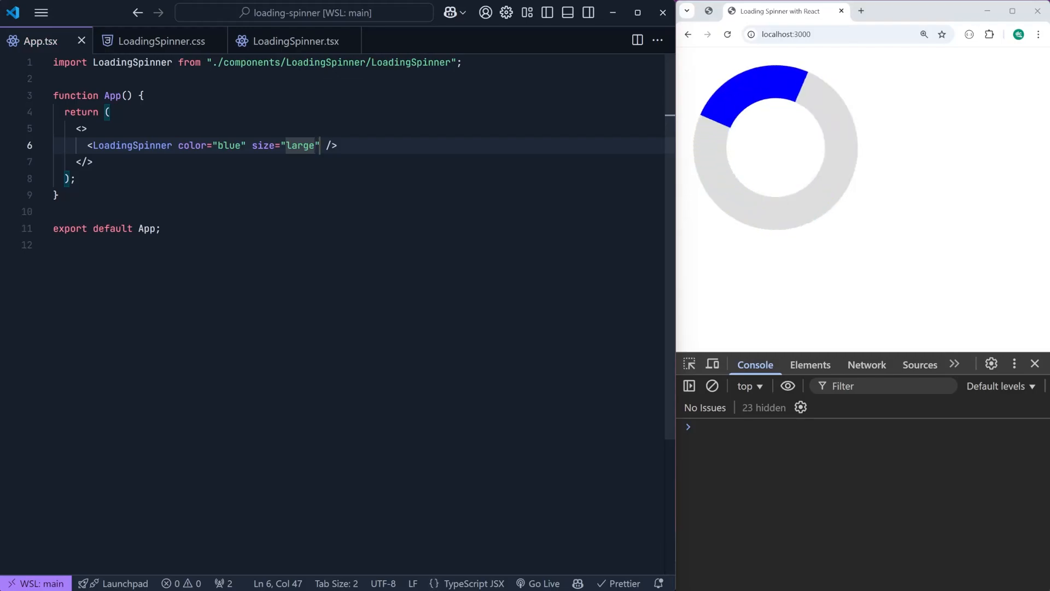
click(851, 137)
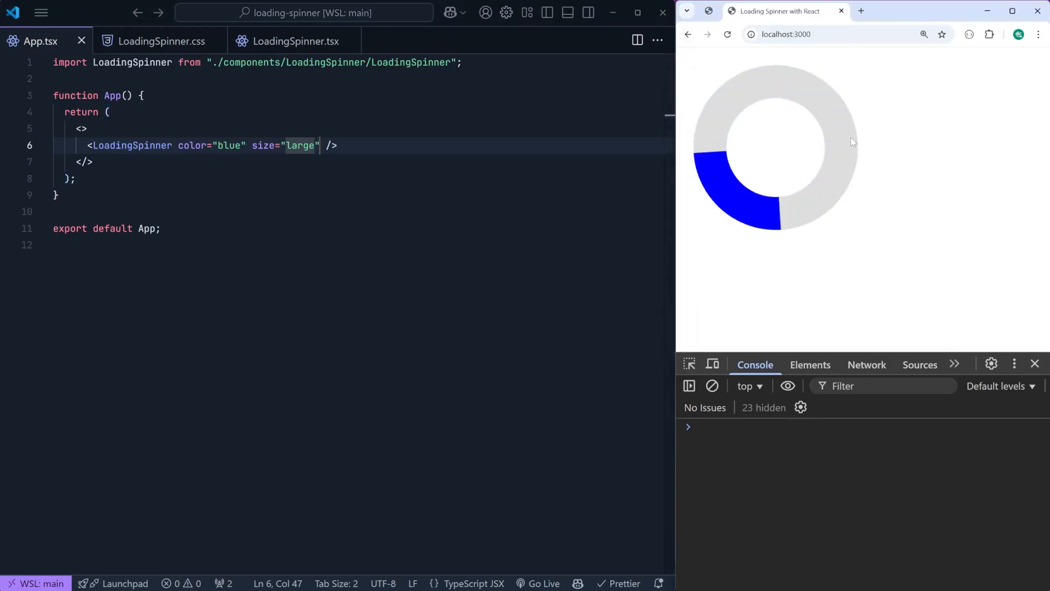
click(269, 44)
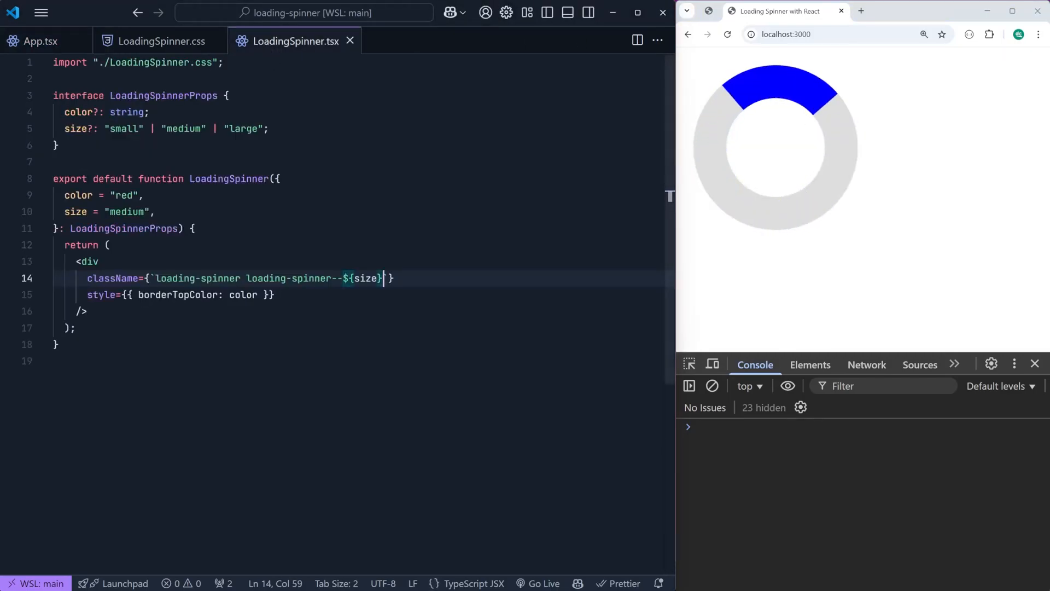